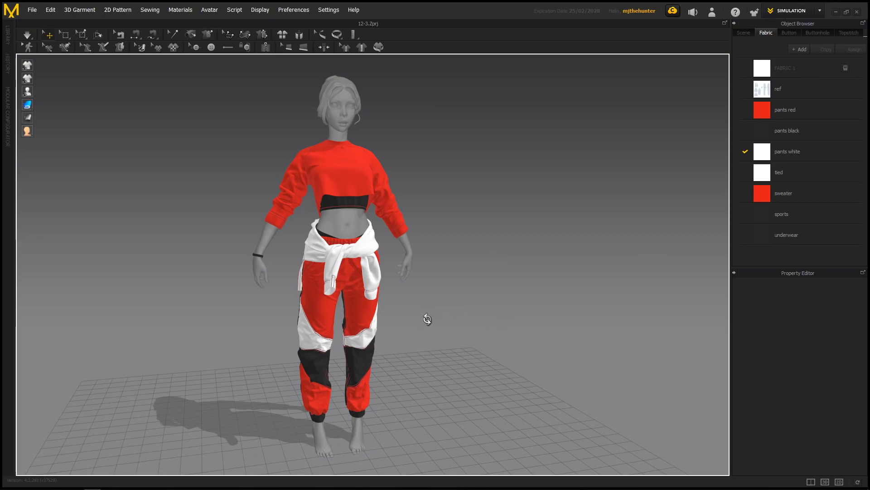
Orbit the 3D view to see the outfit from the side, then back to the front.
right_click_drag(427, 319, 479, 310)
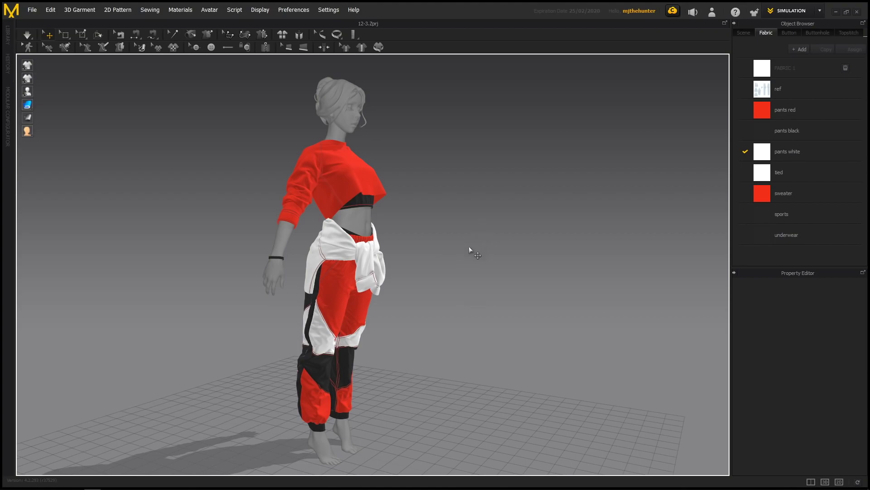
right_click_drag(456, 247, 422, 248)
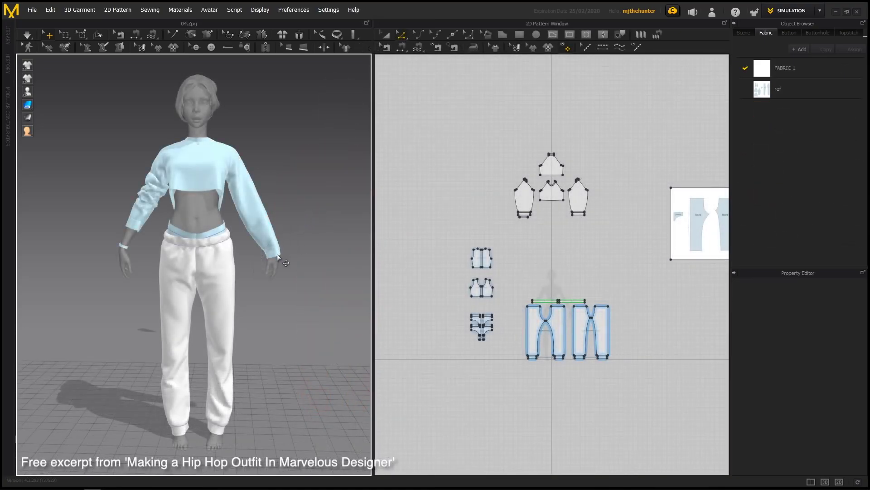
scroll(290, 268, "up", 5)
scroll(297, 249, "down", 5)
mouse_move(297, 248)
right_mouse_down()
mouse_move(272, 263)
mouse_move(282, 266)
mouse_move(221, 247)
mouse_move(272, 275)
mouse_move(271, 262)
mouse_move(167, 259)
mouse_move(215, 258)
mouse_move(213, 278)
mouse_move(263, 268)
mouse_move(235, 295)
mouse_move(235, 281)
mouse_move(280, 276)
mouse_move(196, 258)
mouse_move(203, 262)
right_mouse_up()
scroll(304, 252, "up", 5)
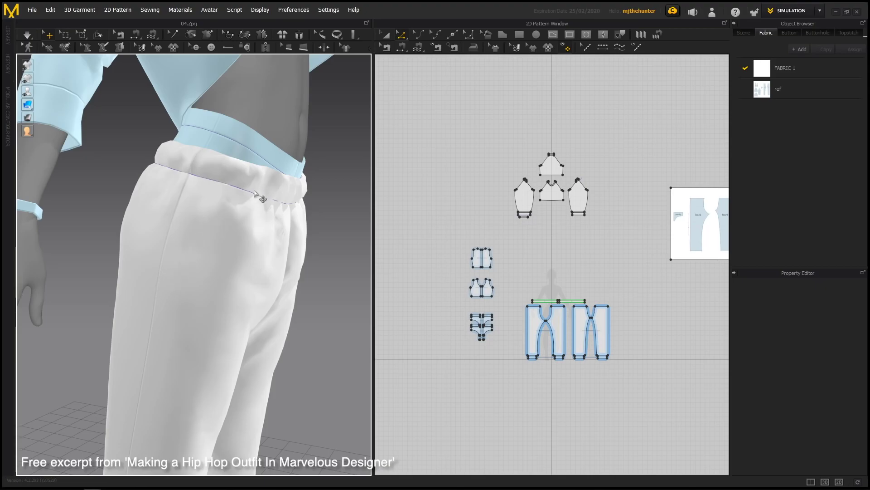
mouse_move(194, 253)
right_mouse_down()
mouse_move(229, 221)
mouse_move(274, 228)
right_mouse_up()
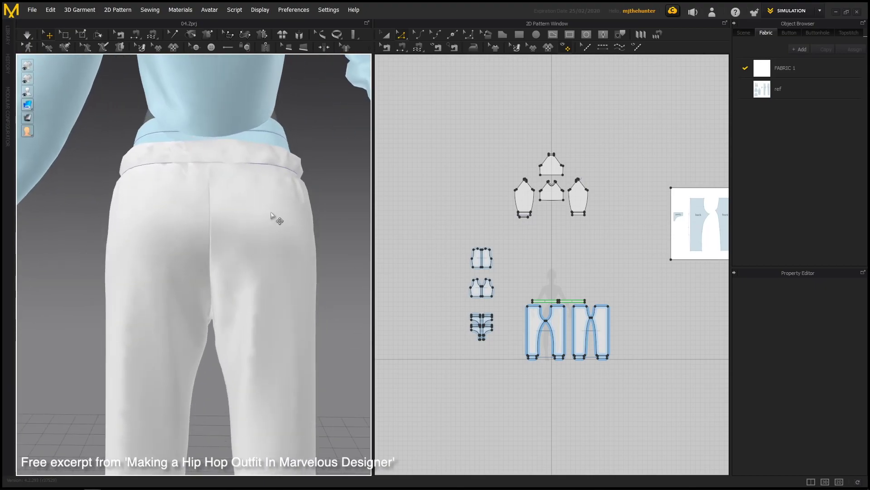
mouse_move(164, 212)
right_mouse_down()
mouse_move(208, 208)
mouse_move(227, 252)
mouse_move(198, 236)
right_mouse_up()
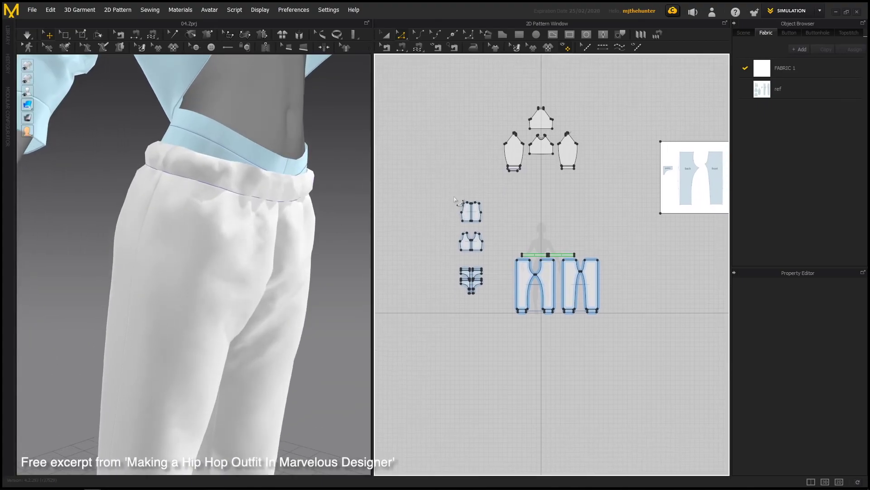
scroll(459, 262, "up", 3)
mouse_move(253, 245)
right_mouse_down()
mouse_move(309, 249)
mouse_move(266, 287)
mouse_move(264, 272)
right_mouse_up()
scroll(479, 246, "up", 3)
scroll(404, 252, "up", 1)
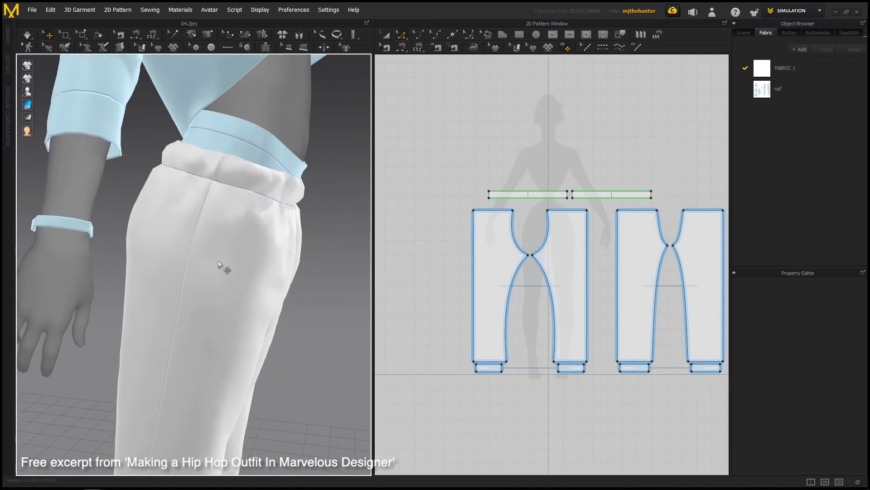
Draw a diagonal internal line, about 267 mm, from the front pants side edge to the waistline.
left_click(187, 283)
scroll(562, 207, "up", 3)
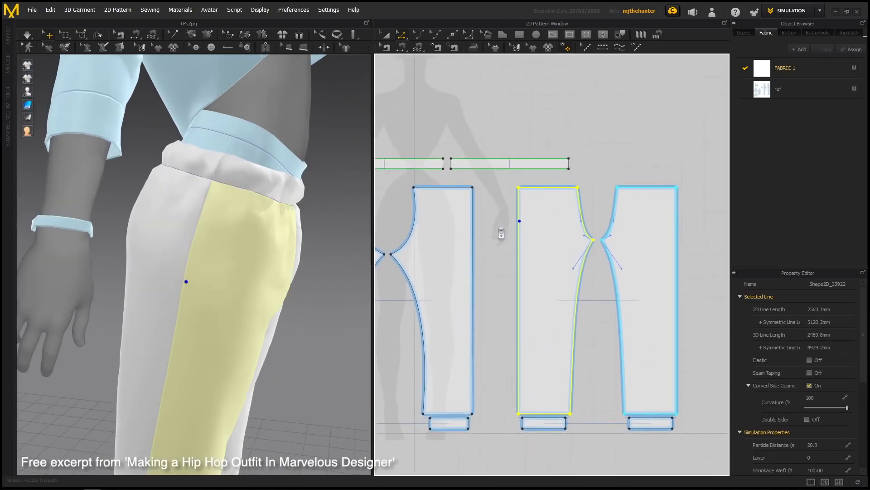
mouse_move(229, 254)
right_mouse_down()
mouse_move(200, 255)
mouse_move(207, 272)
right_mouse_up()
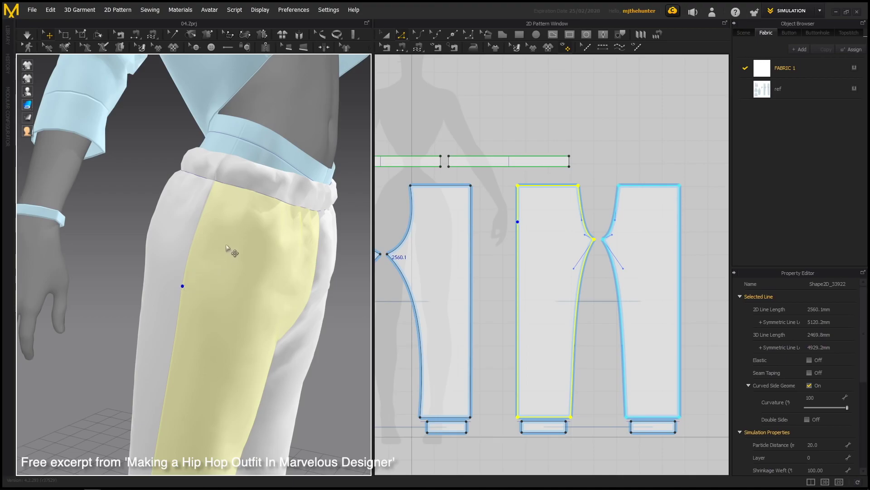
scroll(505, 214, "up", 2)
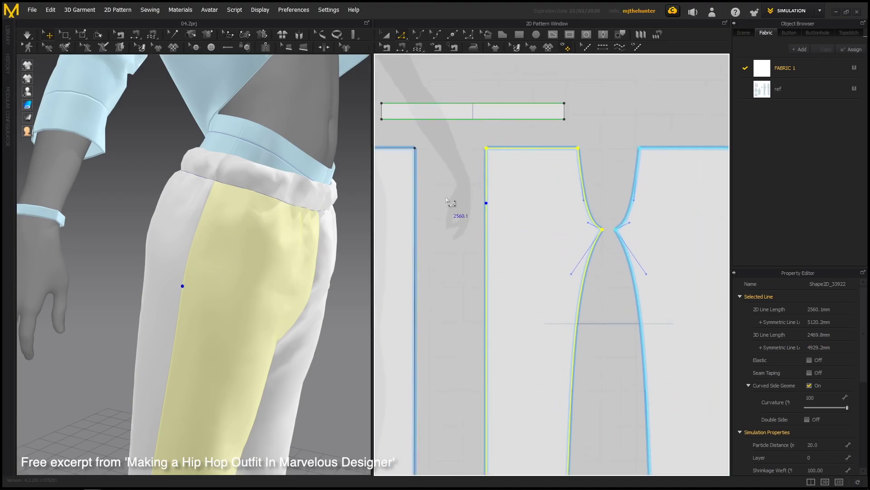
left_click(447, 200)
scroll(490, 200, "up", 1)
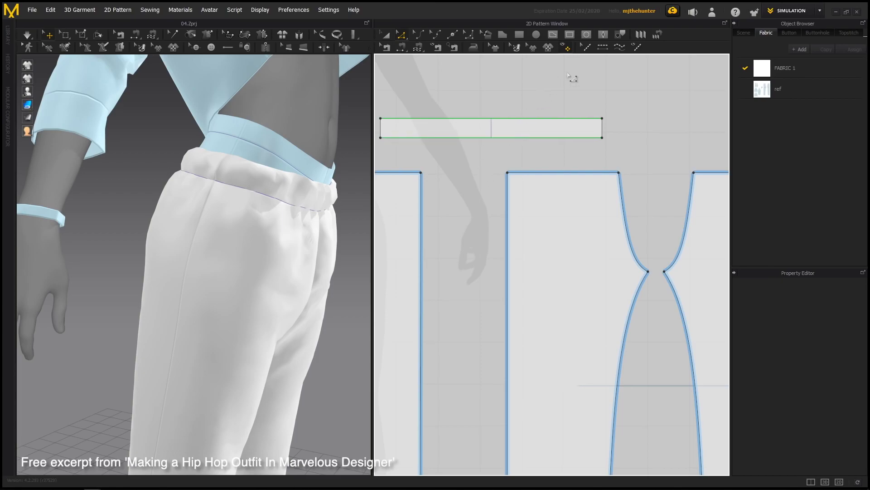
left_click(553, 35)
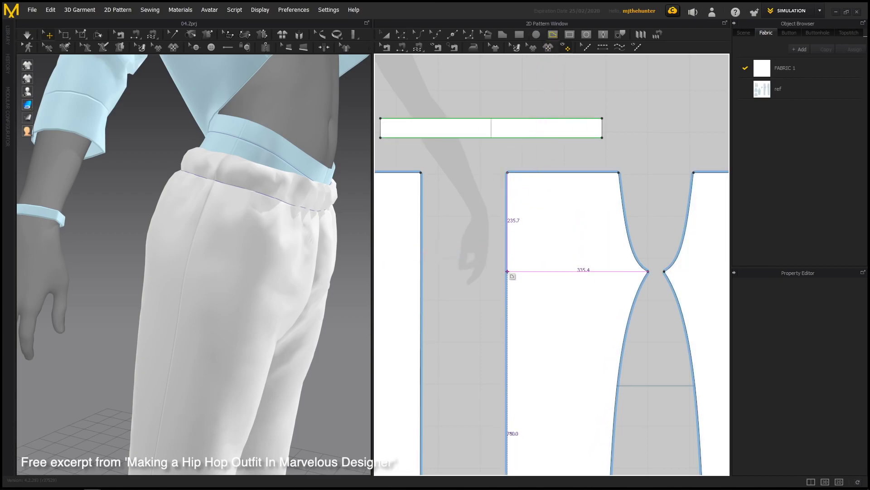
left_click(508, 271)
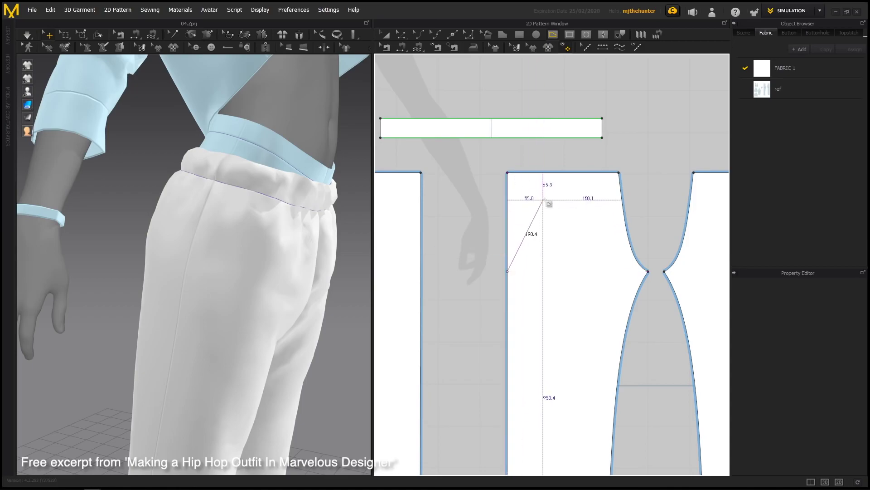
left_click(562, 172)
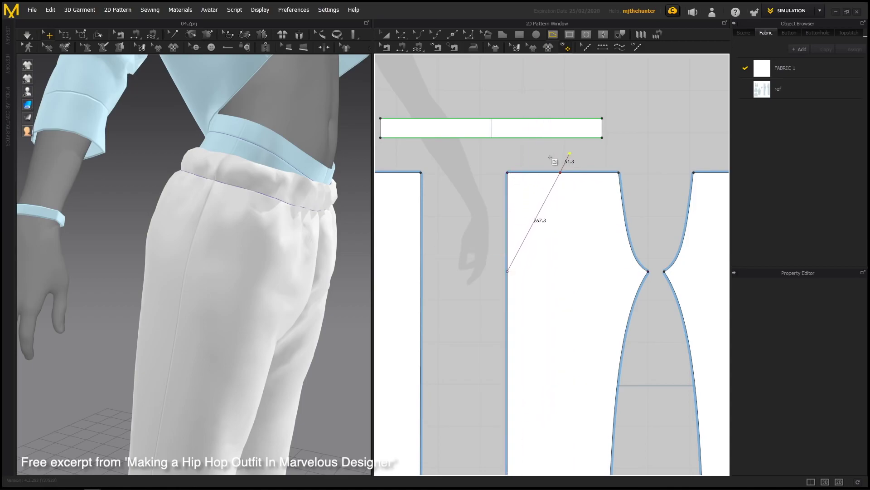
key("Return")
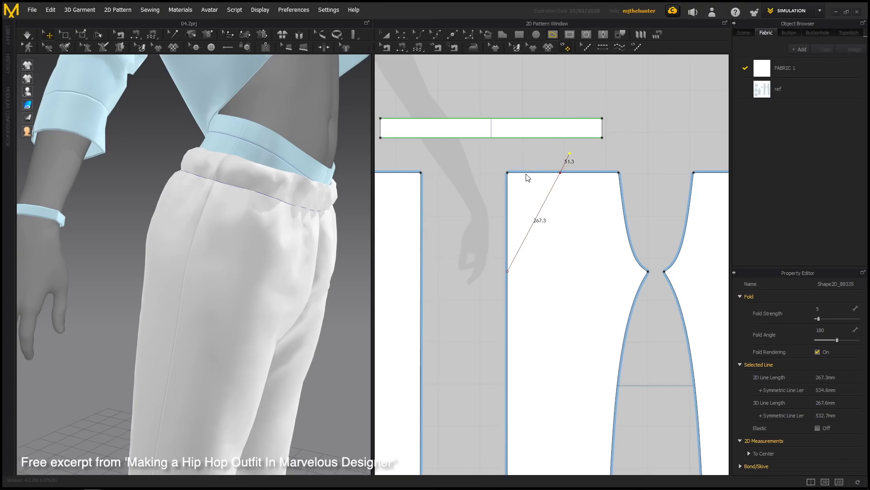
Shorten the pocket line, pinning its upper end to the waistline and lower end to the side edge.
scroll(292, 249, "down", 5)
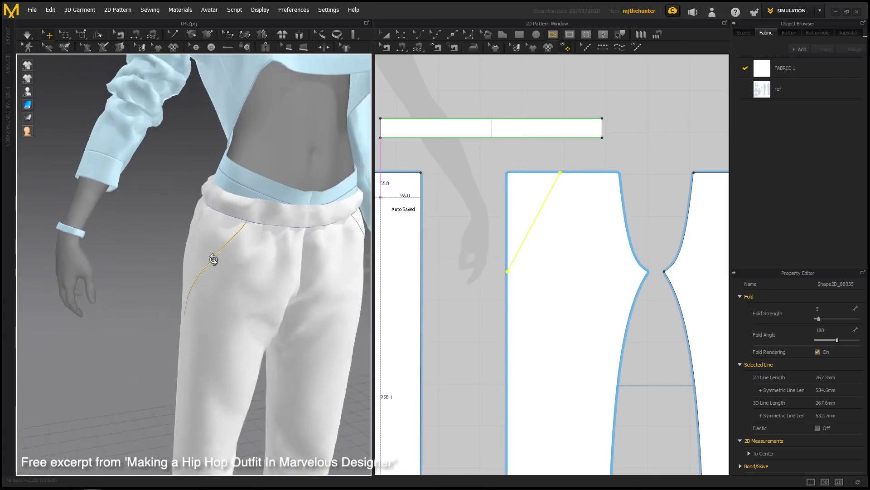
mouse_move(213, 252)
right_mouse_down()
mouse_move(227, 267)
mouse_move(140, 258)
mouse_move(274, 259)
mouse_move(291, 272)
right_mouse_up()
scroll(262, 284, "up", 3)
scroll(476, 273, "up", 2)
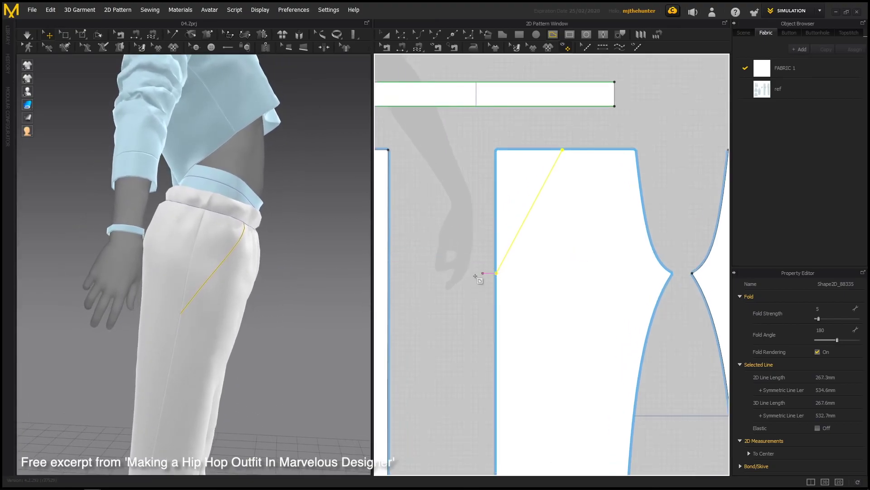
mouse_move(470, 264)
left_mouse_down()
mouse_move(506, 293)
mouse_move(497, 249)
left_mouse_up()
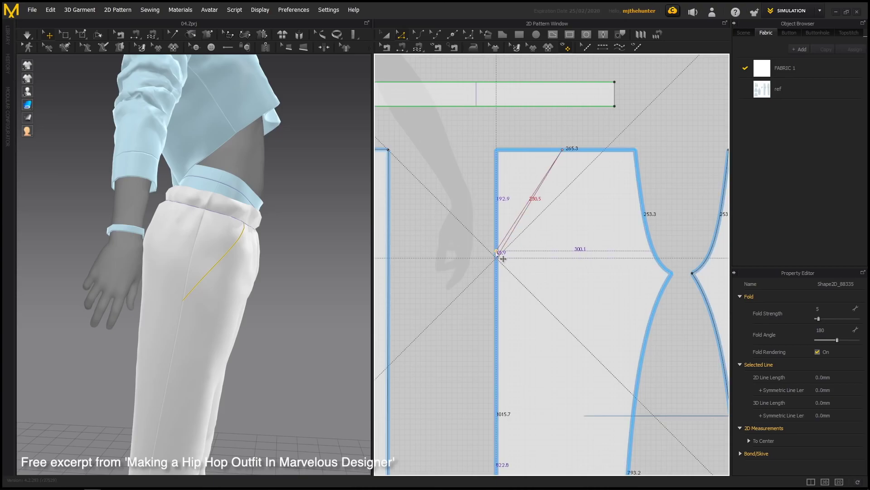
right_click_drag(348, 270, 217, 254)
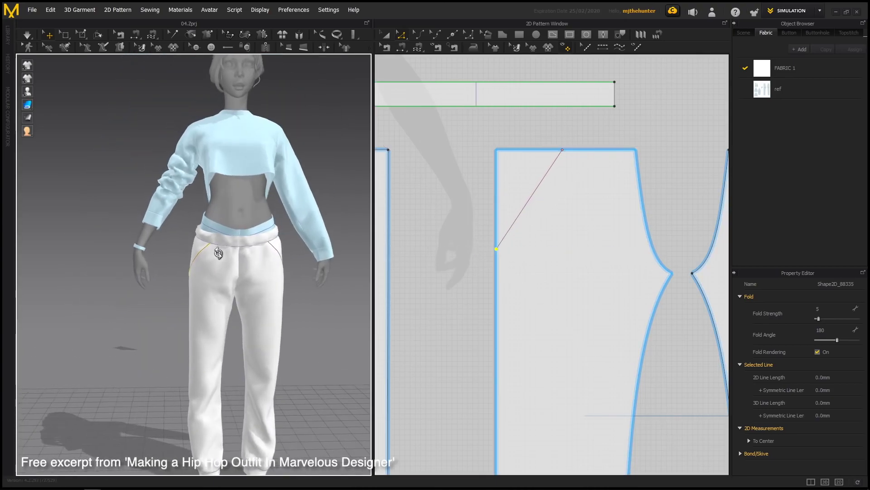
scroll(217, 254, "up", 3)
scroll(217, 254, "up", 2)
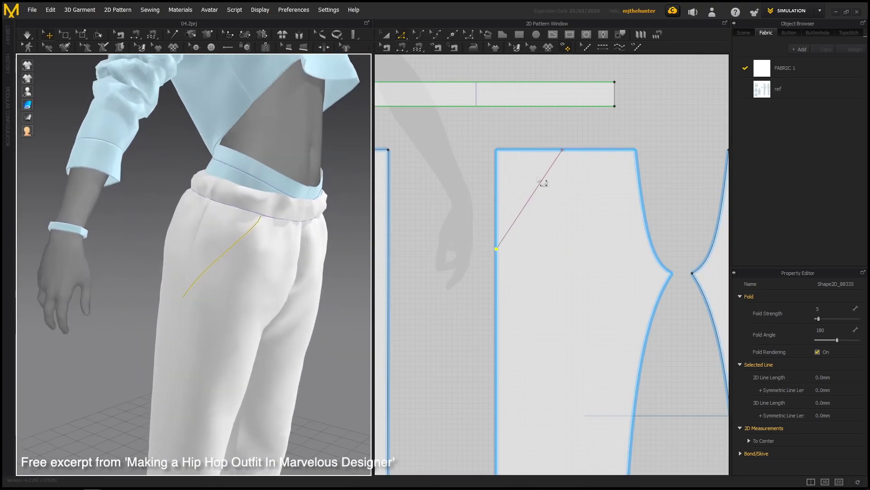
left_click(550, 150)
mouse_move(318, 257)
right_mouse_down()
mouse_move(338, 252)
mouse_move(234, 276)
mouse_move(228, 305)
mouse_move(201, 331)
mouse_move(225, 288)
mouse_move(288, 267)
mouse_move(250, 261)
right_mouse_up()
left_click(497, 241)
Orbit around the avatar to check the mirrored ~200 mm pocket lines on the hips.
scroll(256, 267, "up", 3)
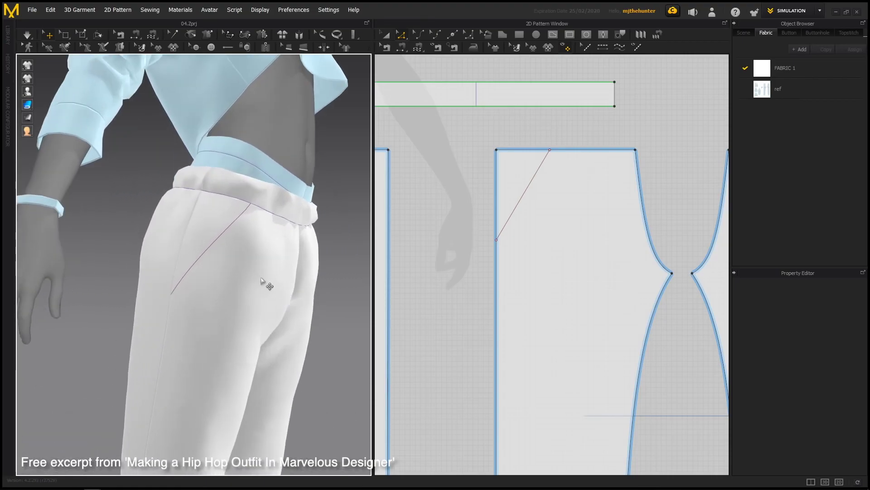
scroll(241, 258, "down", 5)
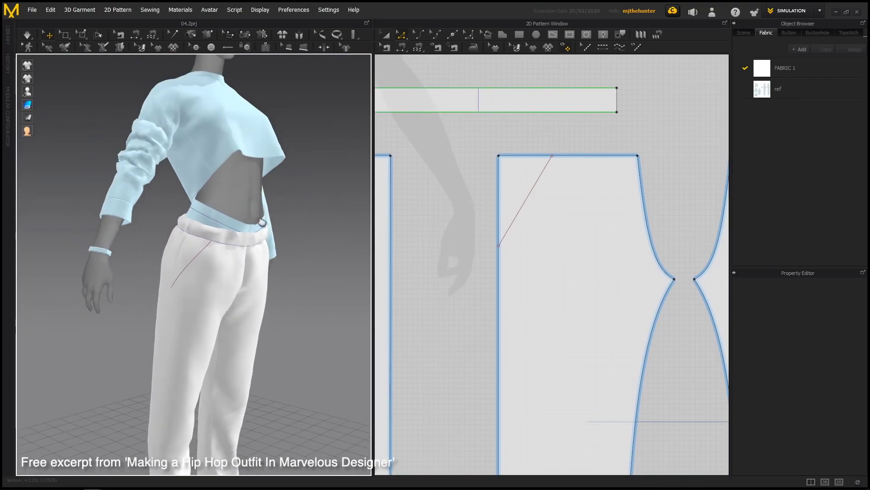
mouse_move(221, 145)
right_mouse_down()
mouse_move(208, 229)
mouse_move(336, 214)
mouse_move(233, 258)
mouse_move(156, 229)
right_mouse_up()
scroll(156, 230, "up", 3)
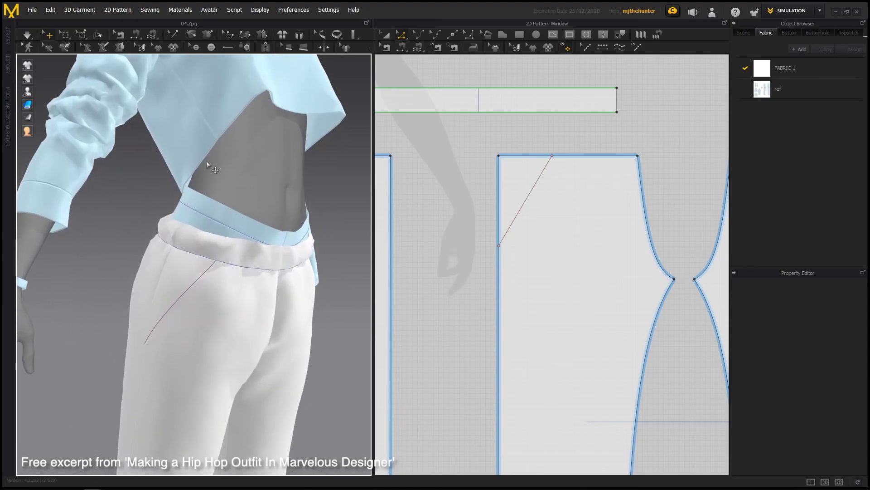
scroll(259, 166, "up", 2)
scroll(242, 218, "up", 2)
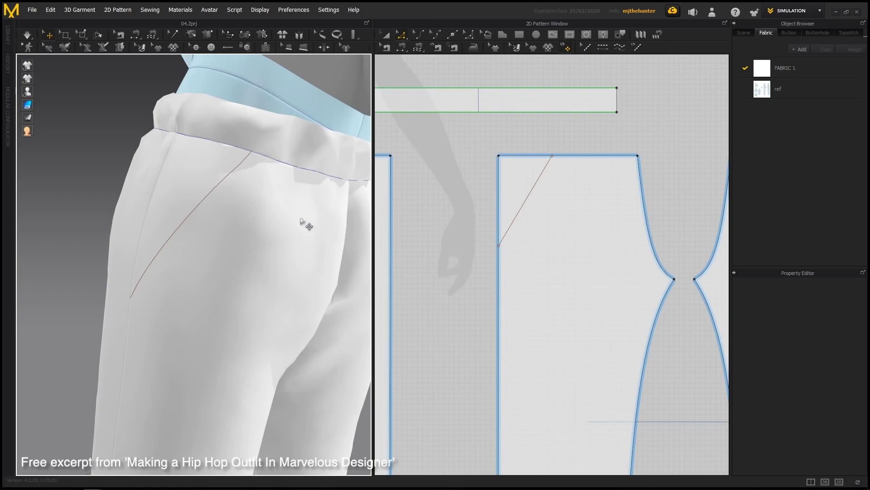
scroll(262, 210, "up", 2)
right_click_drag(197, 227, 267, 227)
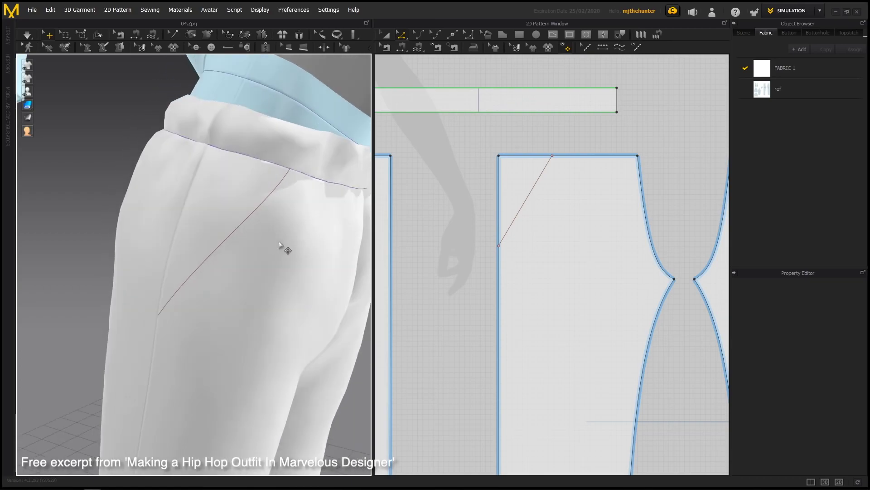
scroll(534, 200, "up", 1)
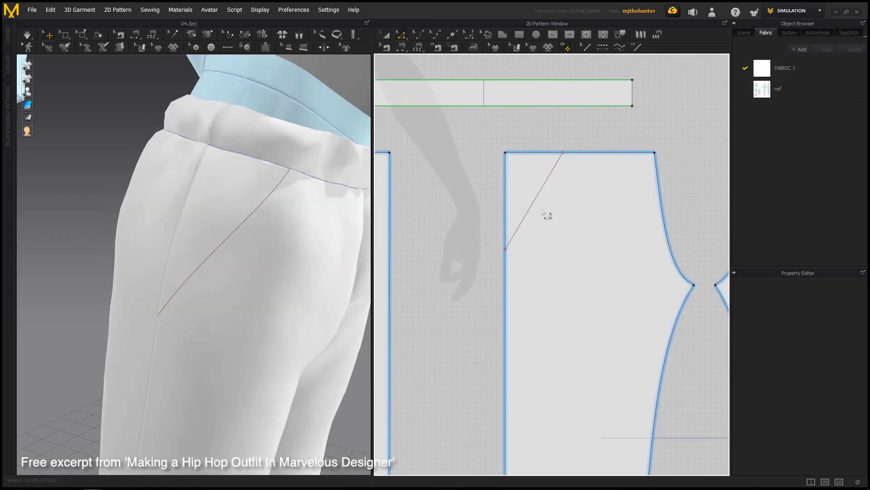
scroll(540, 209, "down", 5)
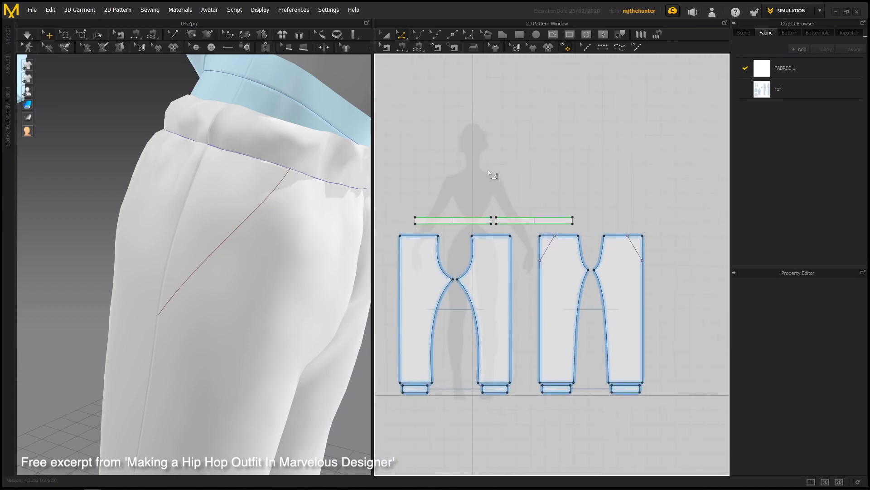
Cut and sew the front panels along the pocket lines, separating triangular hip-corner pieces.
right_click(550, 246)
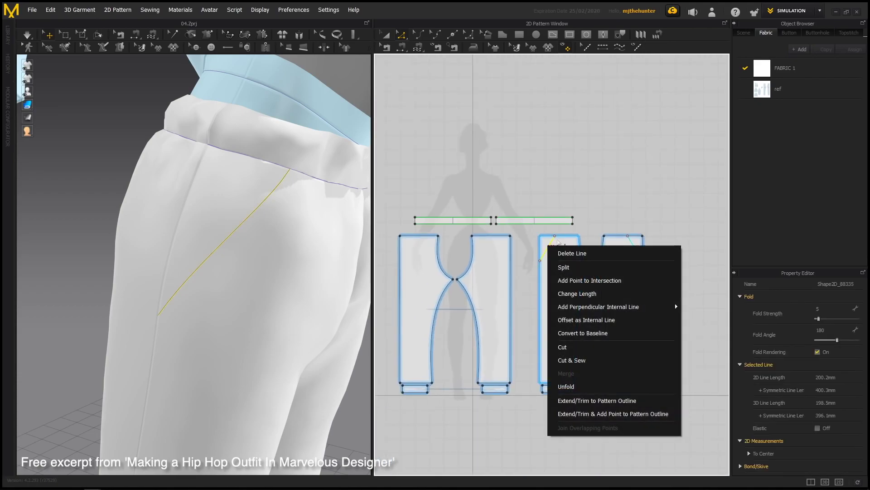
left_click(574, 360)
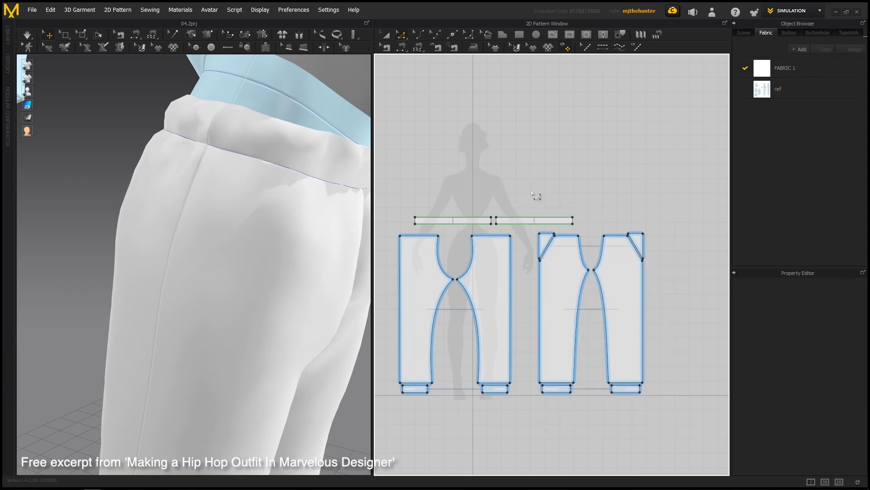
scroll(590, 254, "up", 2)
scroll(544, 236, "up", 3)
left_click(467, 218)
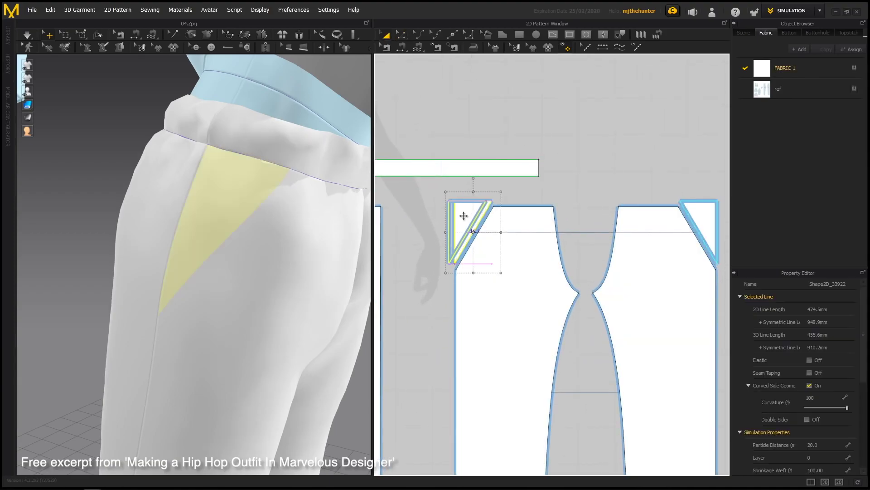
Review the triangle pieces in the pattern window, nudging the right one slightly up and right.
middle_click_drag(599, 190, 546, 184)
left_click(546, 185)
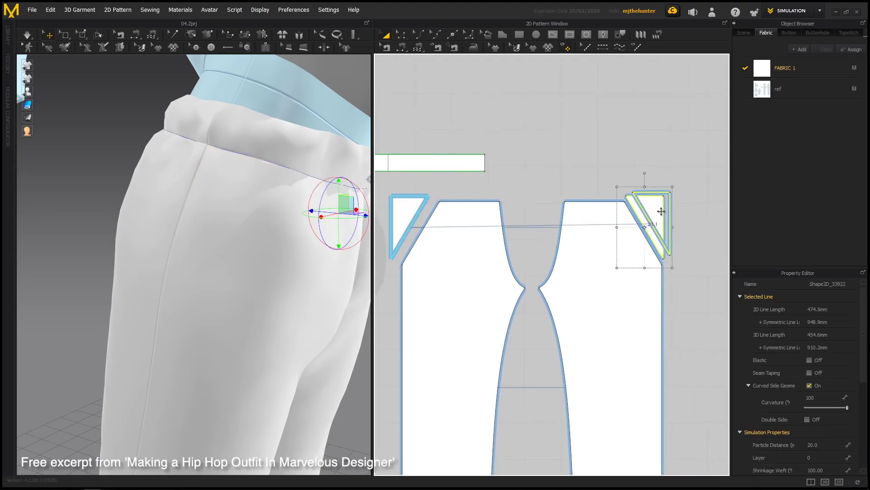
left_click_drag(662, 210, 673, 205)
key("Escape")
left_click(664, 204)
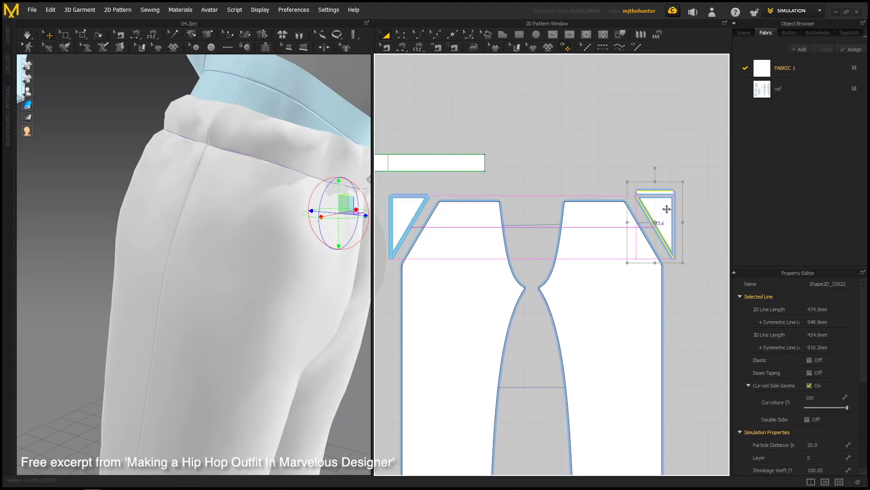
left_click(602, 171)
middle_click_drag(445, 184, 511, 194)
left_click(472, 224)
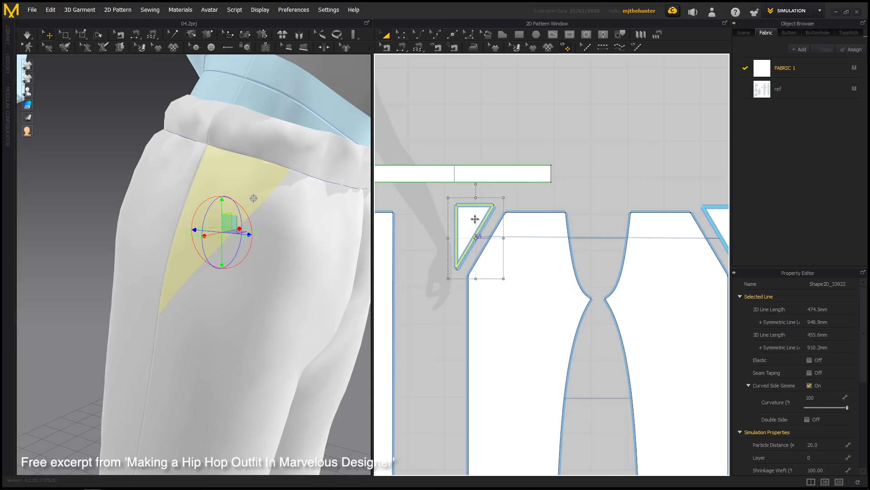
left_click(614, 187)
Orbit and zoom the 3D view around the hip to inspect the triangle pieces.
scroll(537, 177, "down", 5)
right_click_drag(245, 227, 267, 226)
scroll(268, 225, "down", 3)
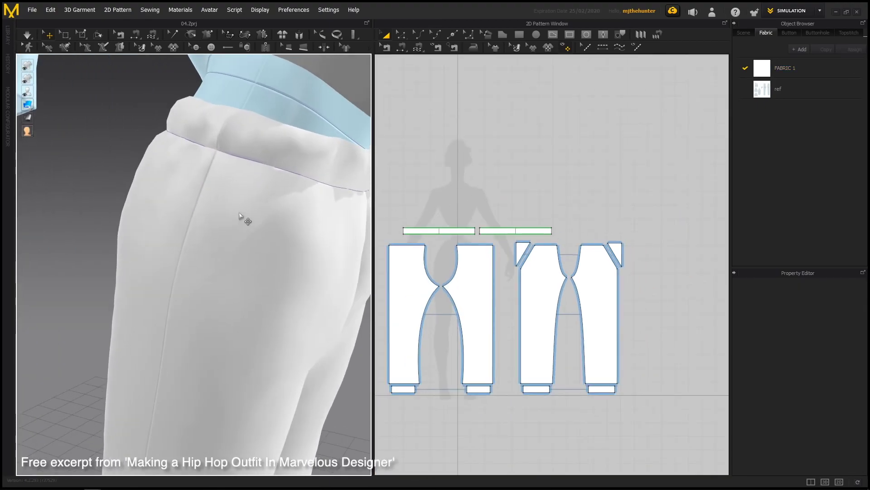
left_click(238, 215)
right_click_drag(333, 251, 283, 230)
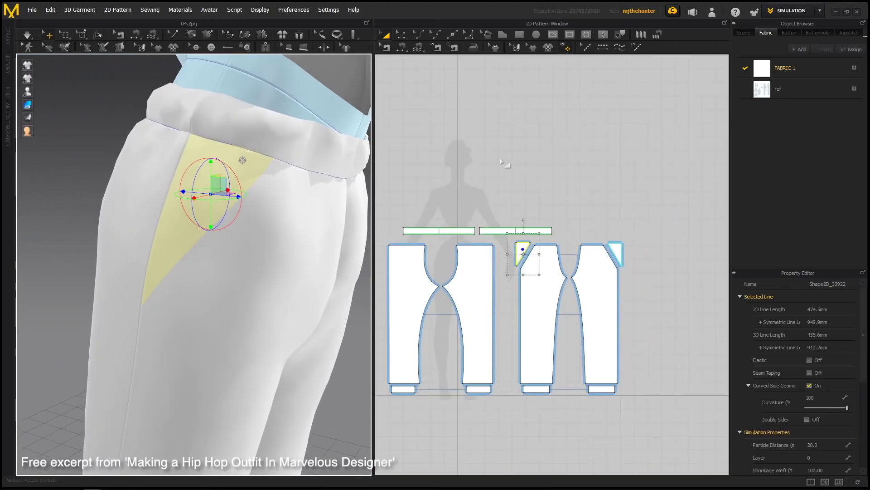
scroll(466, 175, "up", 2)
scroll(470, 178, "up", 2)
scroll(489, 154, "up", 2)
key("j")
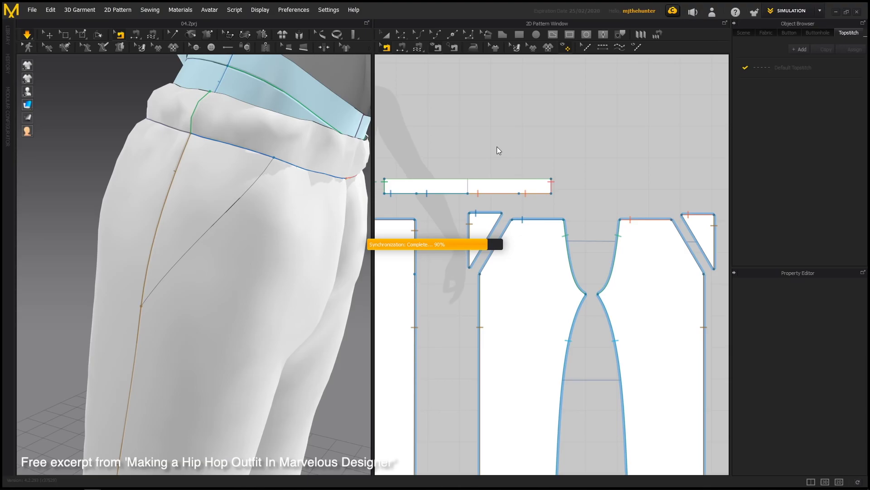
Run the simulation briefly, then orbit to inspect the open slanted pocket slits on the hips.
key("space")
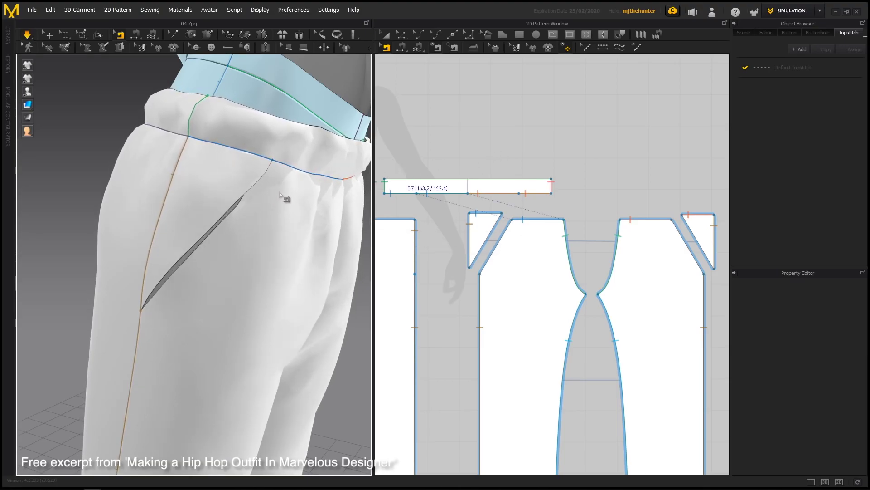
key("space")
mouse_move(281, 199)
right_mouse_down()
mouse_move(306, 220)
mouse_move(292, 214)
right_mouse_up()
scroll(258, 252, "down", 5)
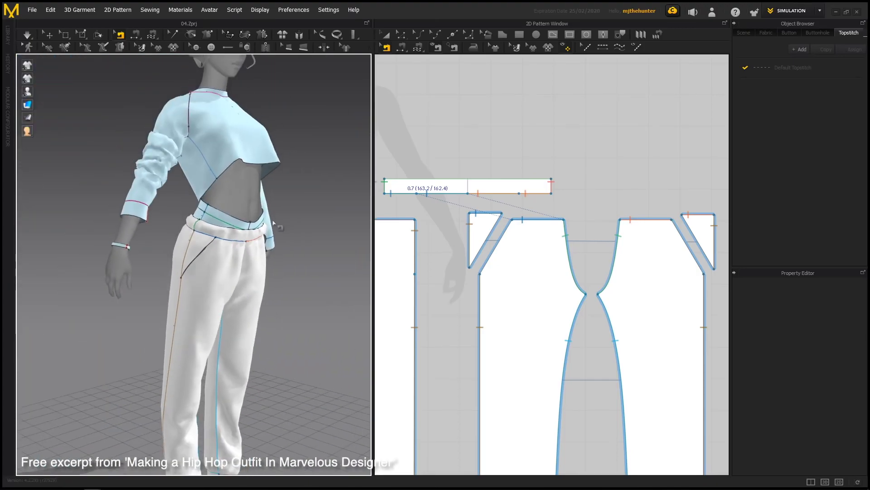
scroll(283, 251, "up", 6)
mouse_move(283, 250)
right_mouse_down()
mouse_move(224, 258)
mouse_move(225, 268)
right_mouse_up()
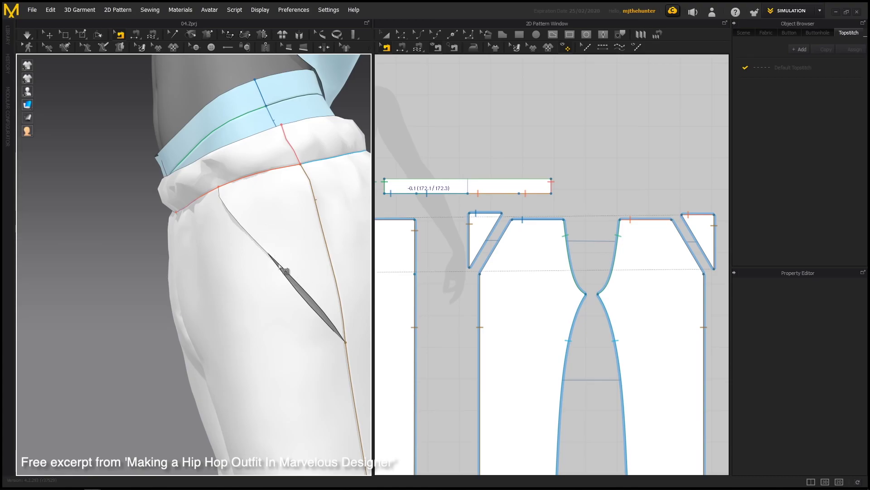
mouse_move(237, 272)
right_mouse_down()
mouse_move(366, 272)
mouse_move(287, 282)
right_mouse_up()
scroll(521, 278, "up", 2)
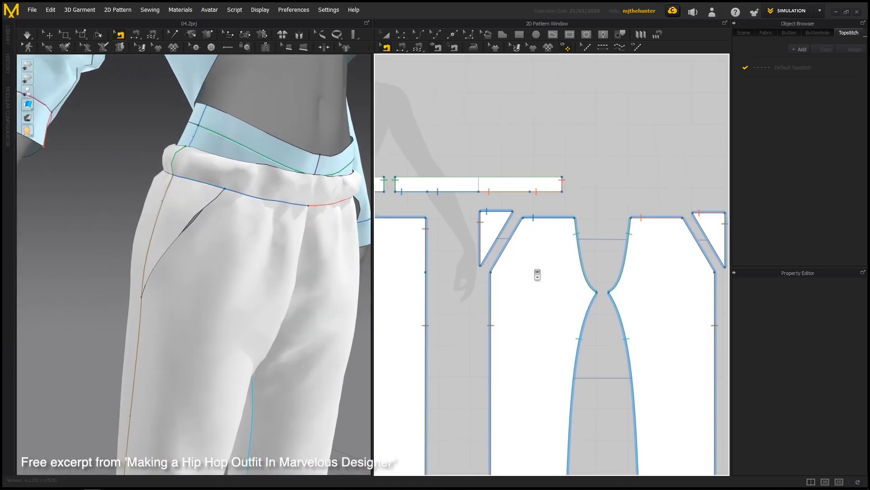
scroll(549, 238, "up", 2)
scroll(544, 233, "up", 2)
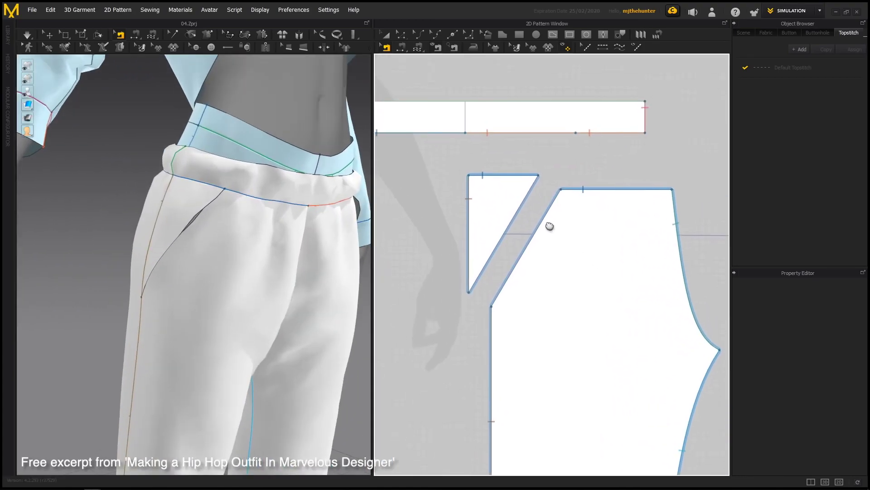
Offset the slanted pocket edge as an internal line 20 mm inside the front panel.
left_click(488, 209)
left_click(583, 171)
scroll(571, 202, "up", 1)
key("z")
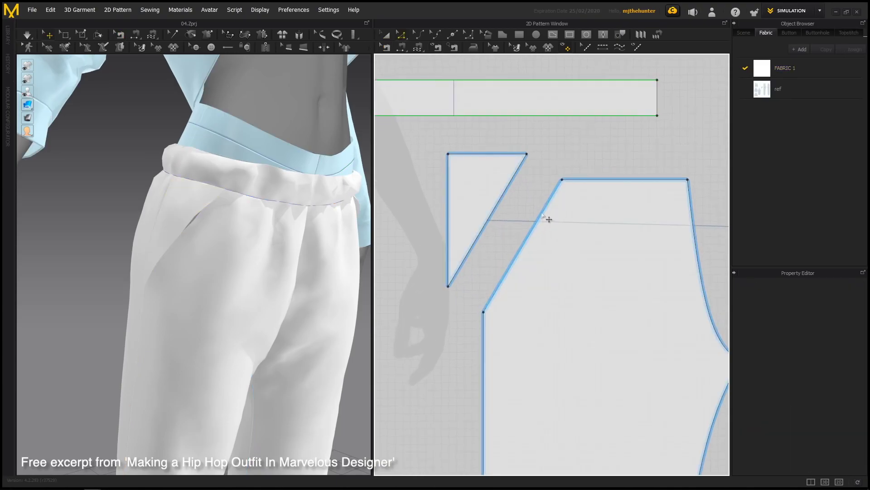
right_click(524, 247)
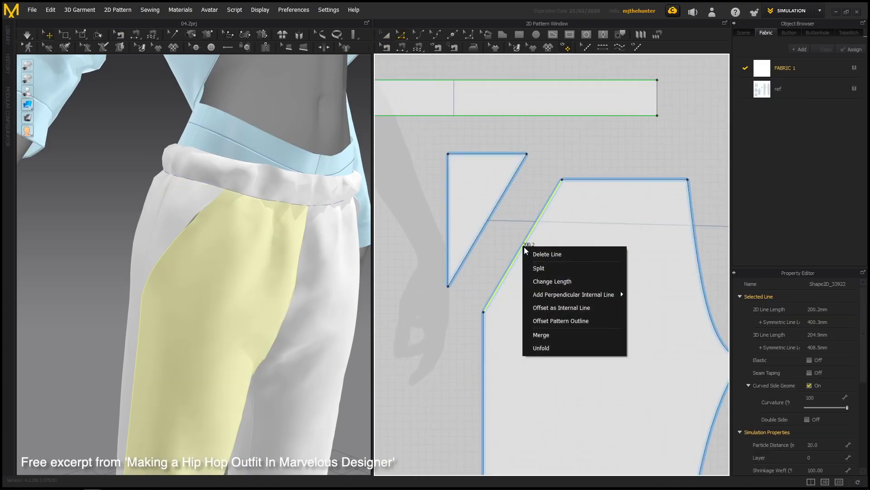
left_click(555, 308)
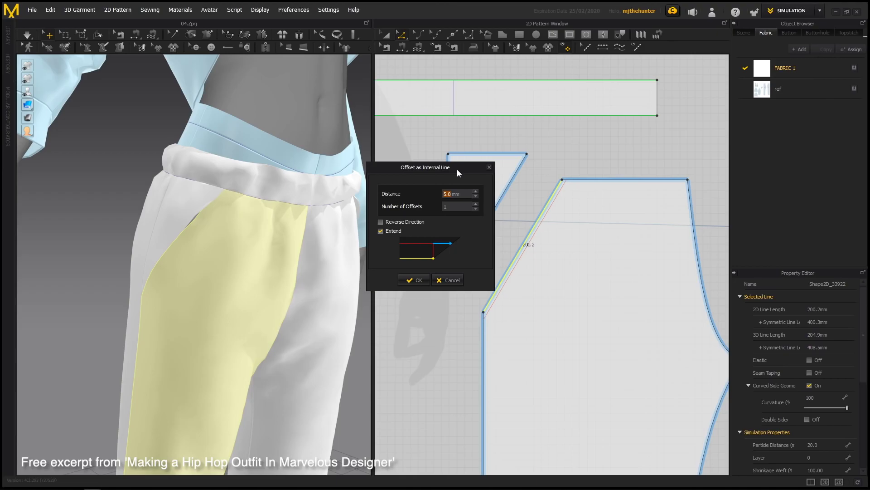
type("20")
left_click(412, 281)
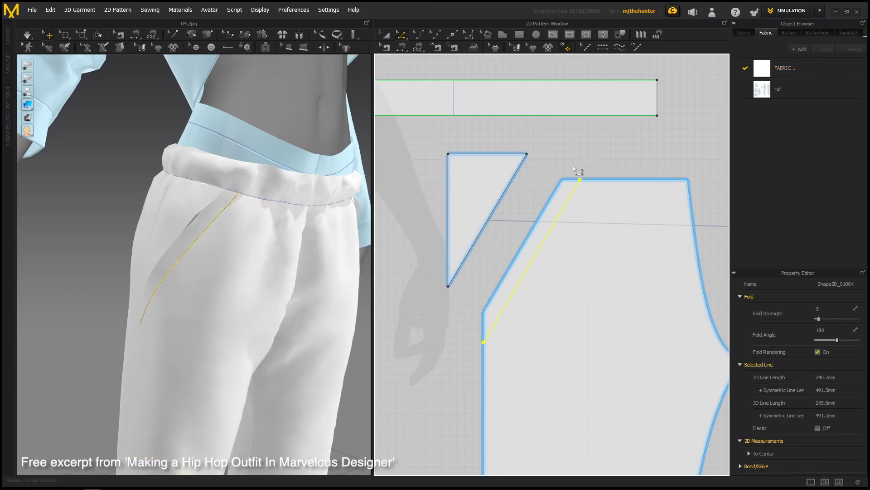
left_click(595, 166)
Orbit and pan to a close side view confirming the hip pocket still gapes open.
scroll(588, 174, "down", 2)
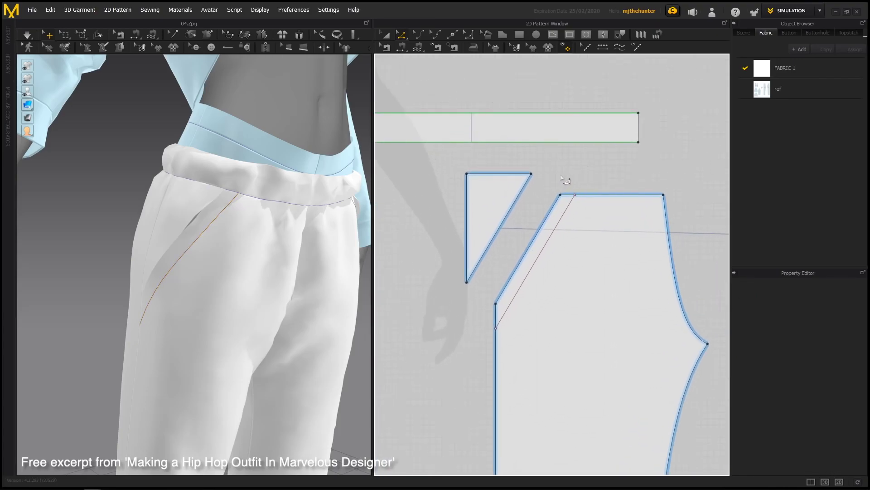
mouse_move(244, 251)
right_mouse_down()
mouse_move(258, 249)
mouse_move(245, 196)
mouse_move(196, 272)
mouse_move(214, 270)
right_mouse_up()
scroll(214, 269, "up", 5)
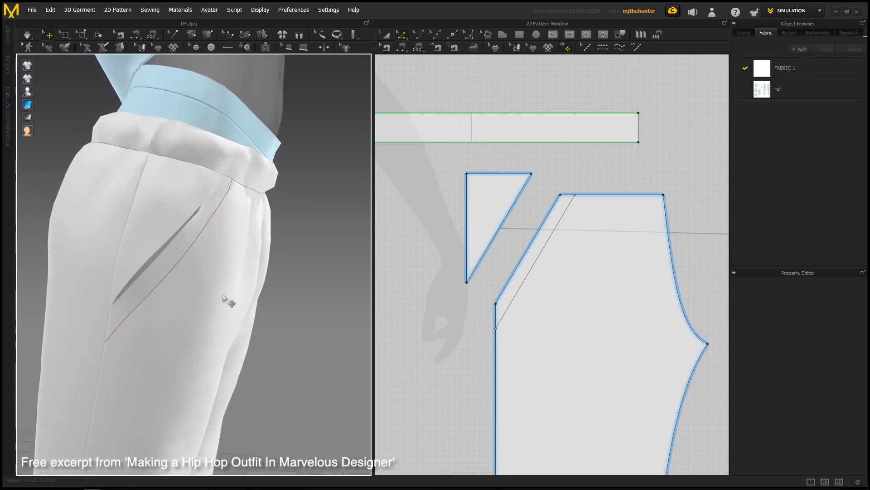
middle_click_drag(229, 301, 130, 337)
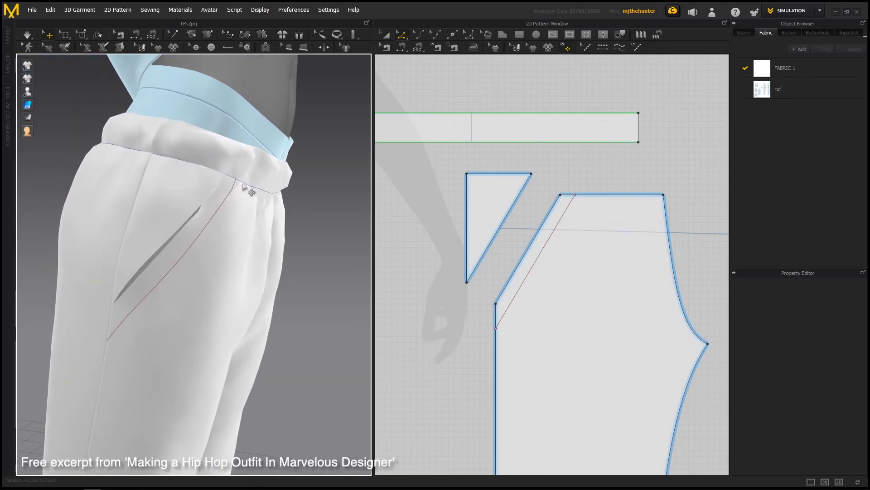
right_click_drag(219, 211, 235, 226)
scroll(583, 191, "up", 1)
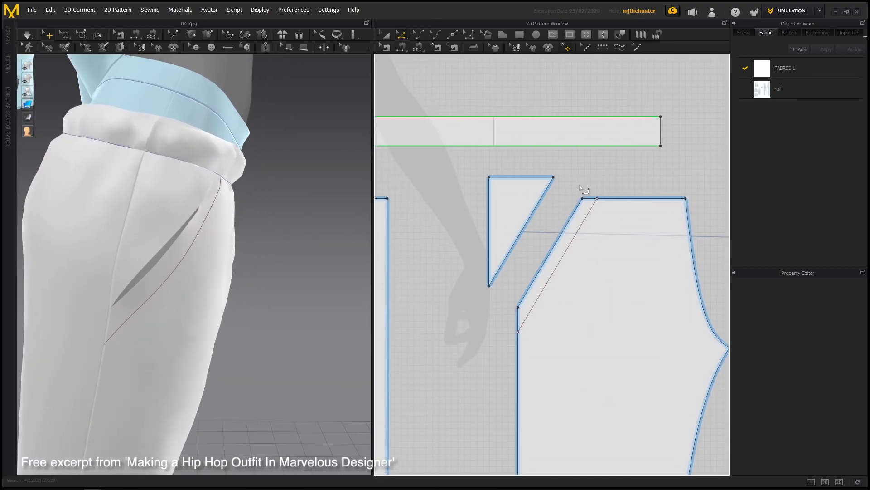
scroll(565, 152, "up", 2)
scroll(574, 148, "up", 2)
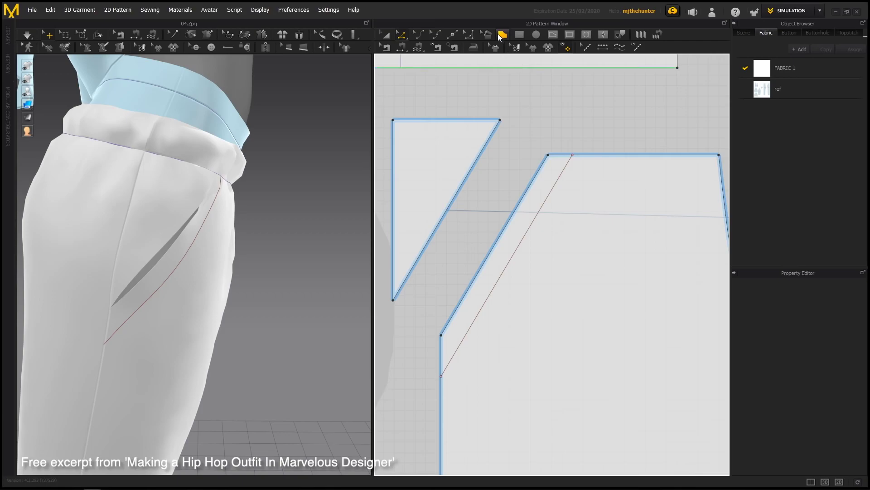
Make patterns opaque and trace a thin slanted strip piece along the offset line.
left_click(503, 34)
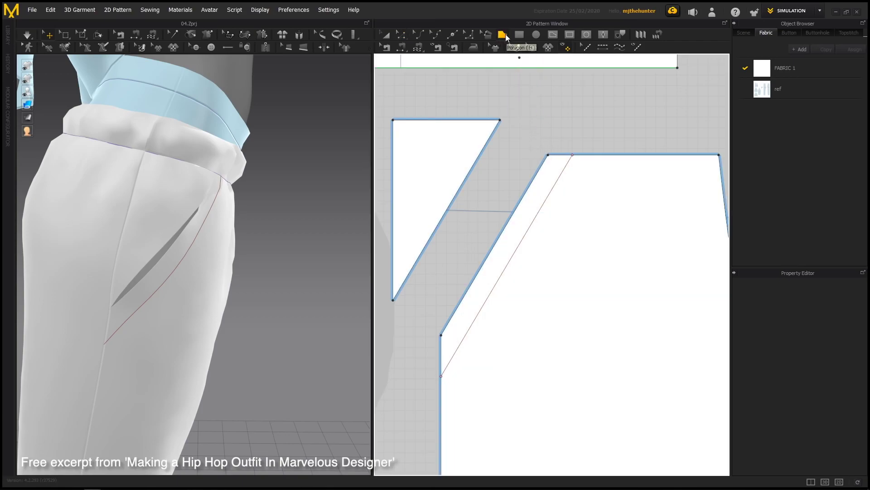
left_click(505, 36)
left_click(573, 155)
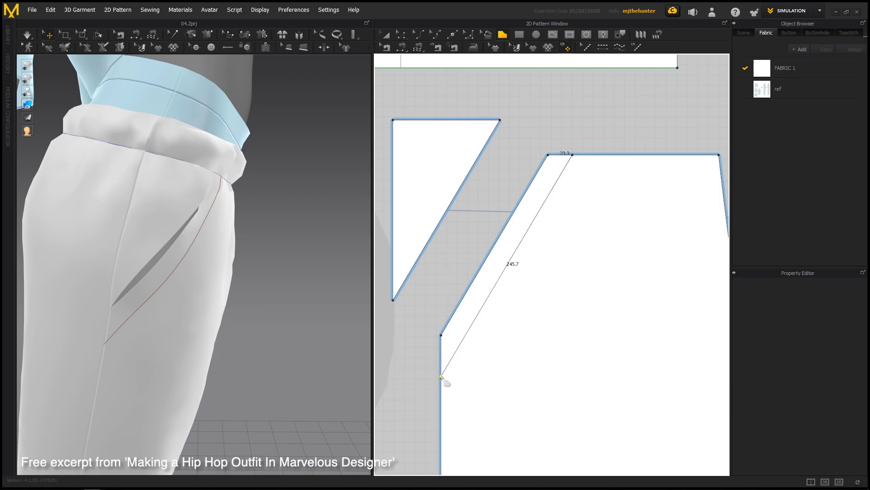
left_click(442, 336)
left_click(548, 155)
Move the strip into the gap beside the triangle and check it in the 3D view.
key("a")
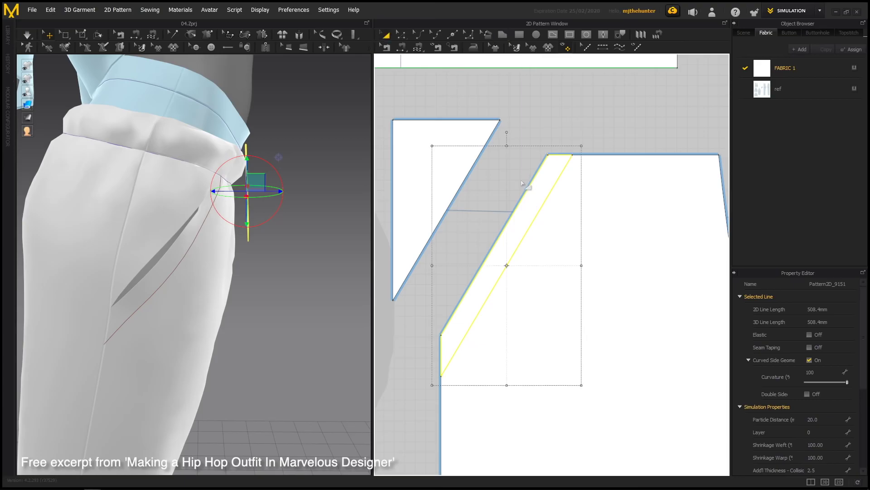
left_click_drag(533, 207, 501, 185)
left_click(588, 149)
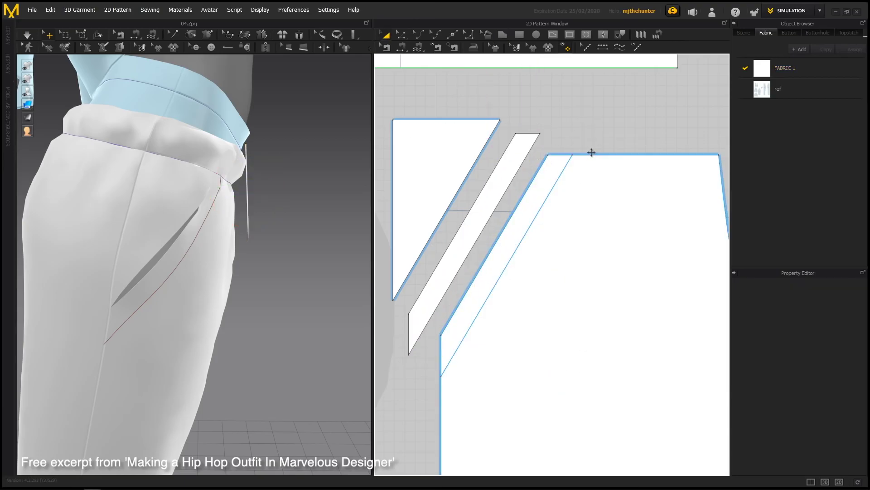
scroll(564, 163, "down", 3)
scroll(563, 163, "up", 2)
scroll(574, 173, "up", 1)
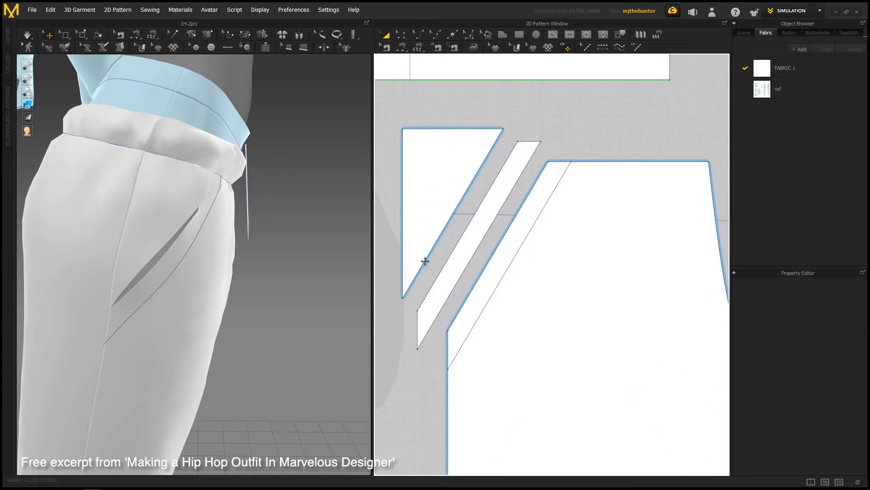
mouse_move(249, 275)
right_mouse_down()
mouse_move(172, 274)
mouse_move(245, 247)
mouse_move(322, 258)
mouse_move(272, 259)
right_mouse_up()
scroll(243, 247, "up", 2)
scroll(243, 246, "up", 2)
left_click(475, 215)
scroll(272, 254, "down", 5)
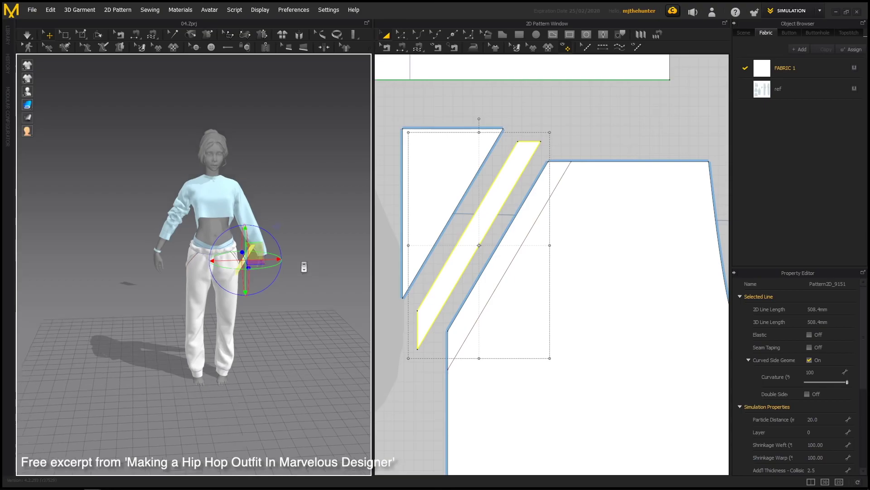
Move the thin strip piece in 3D from the forearm to the left hip.
scroll(543, 306, "down", 4)
left_click(543, 305)
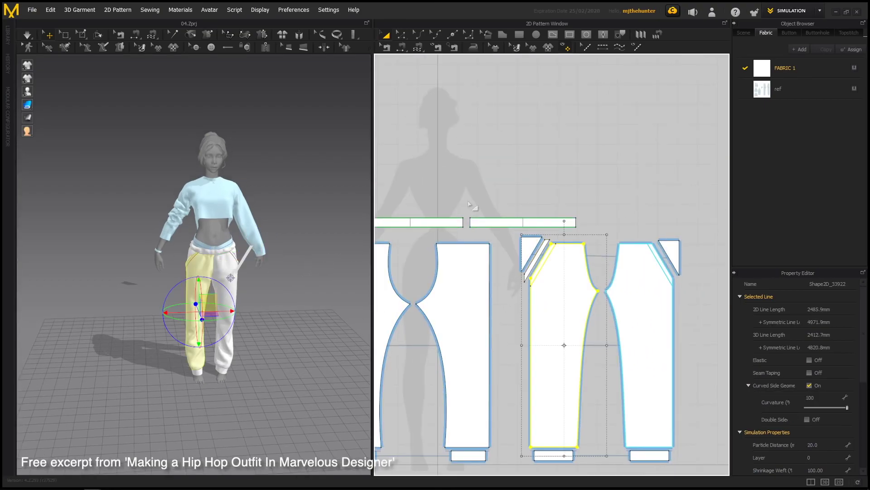
scroll(470, 205, "up", 2)
left_click(557, 227)
scroll(559, 231, "up", 3)
scroll(310, 266, "up", 5)
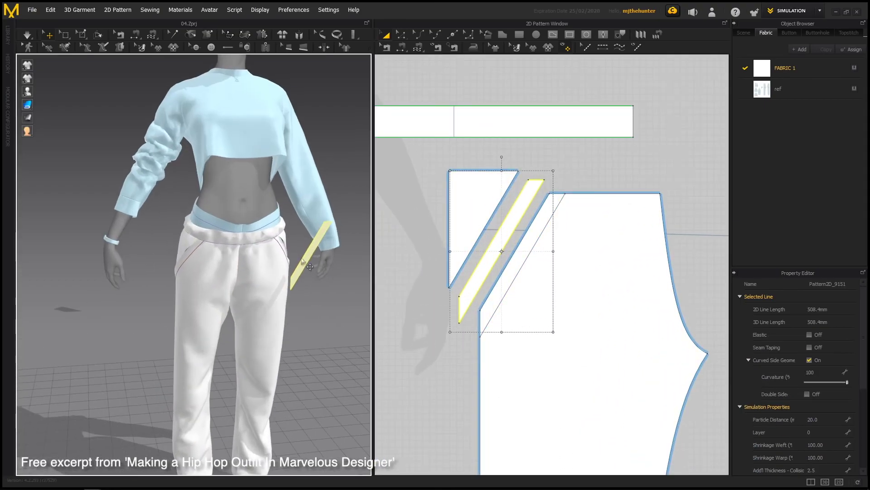
left_click_drag(313, 255, 169, 248)
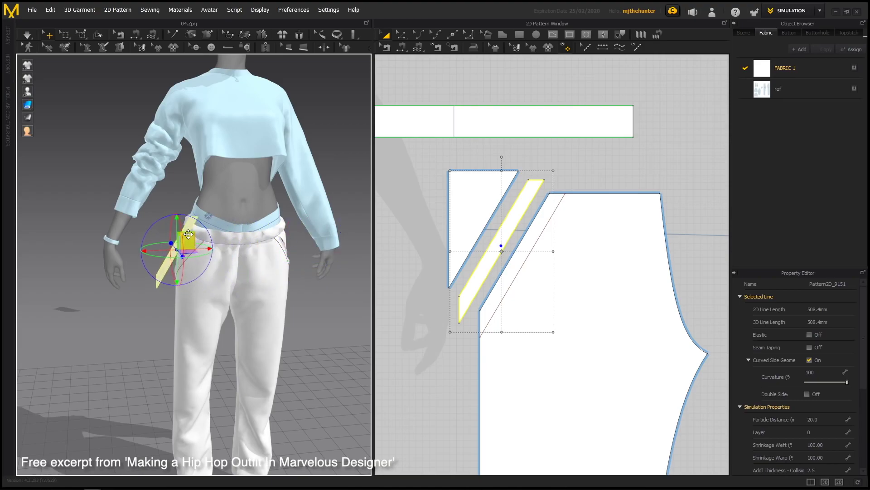
scroll(509, 224, "down", 3)
scroll(506, 214, "down", 2)
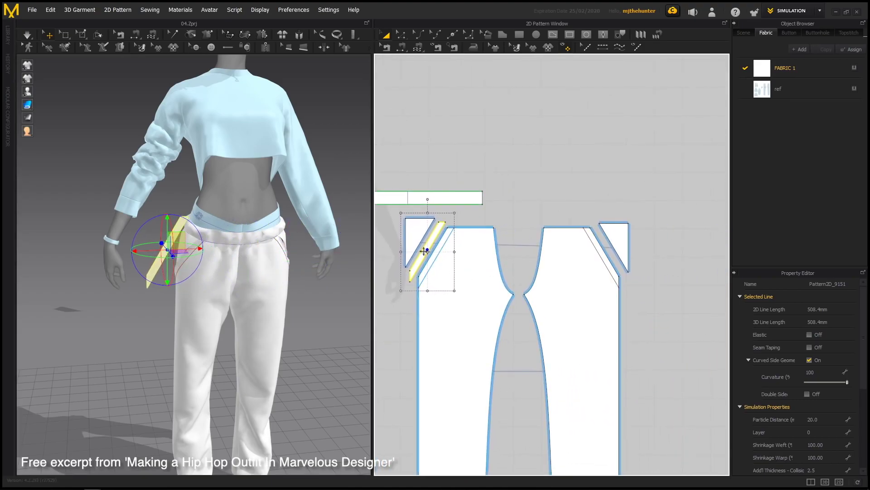
scroll(252, 292, "up", 5)
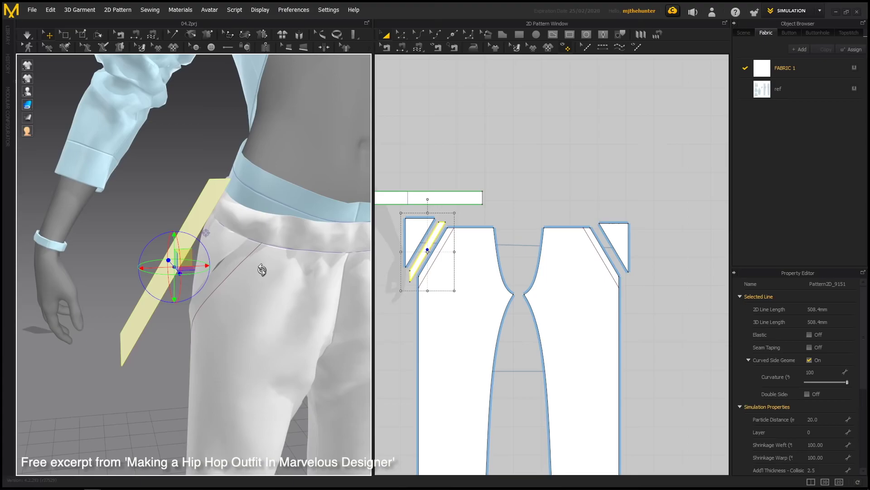
scroll(252, 292, "up", 3)
scroll(252, 292, "up", 2)
Rotate and reposition the strip diagonally along the front hip pocket opening.
mouse_move(252, 292)
right_mouse_down()
mouse_move(271, 343)
mouse_move(226, 256)
right_mouse_up()
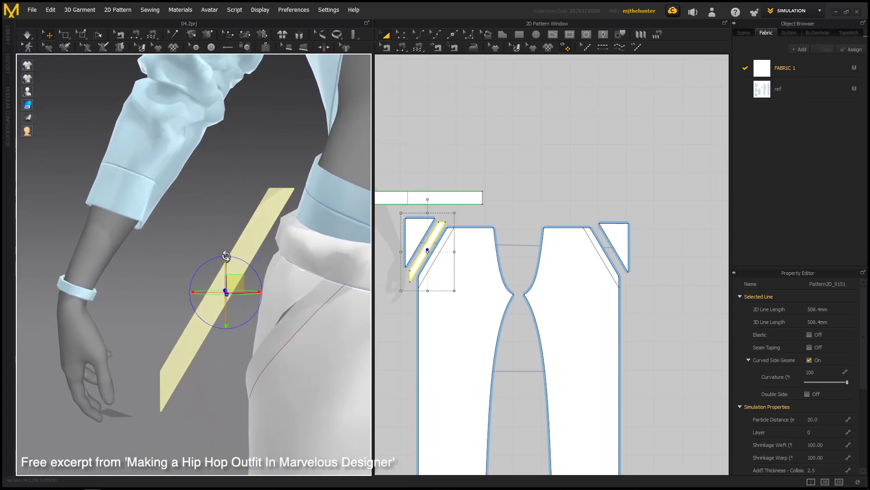
left_click_drag(226, 256, 236, 272)
mouse_move(235, 272)
right_mouse_down()
mouse_move(228, 257)
mouse_move(261, 264)
mouse_move(241, 295)
right_mouse_up()
left_click(226, 286)
mouse_move(240, 294)
left_mouse_down()
mouse_move(206, 291)
mouse_move(256, 289)
left_mouse_up()
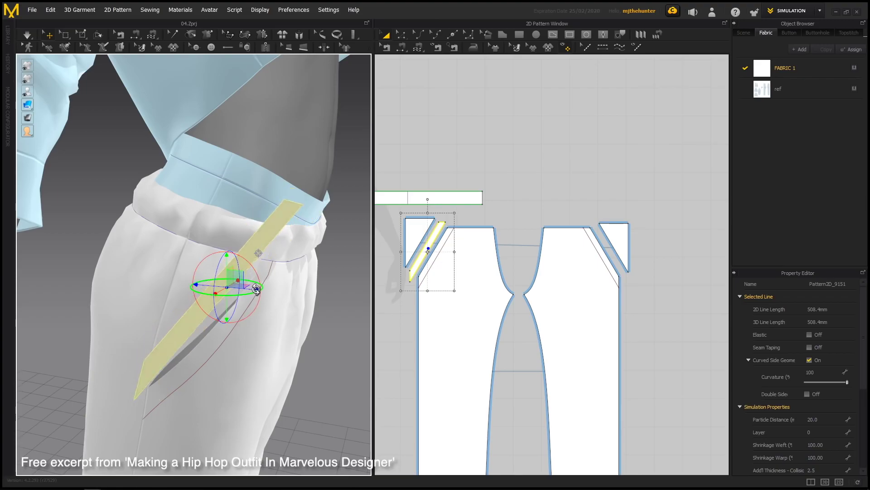
right_click_drag(256, 289, 245, 277)
left_click_drag(247, 274, 276, 290)
mouse_move(276, 290)
right_mouse_down()
mouse_move(270, 276)
mouse_move(342, 297)
mouse_move(301, 287)
mouse_move(281, 239)
mouse_move(267, 245)
right_mouse_up()
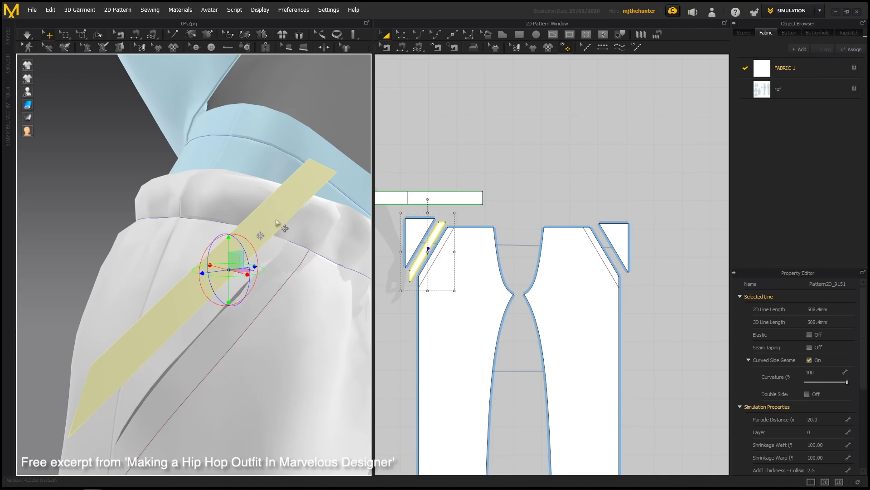
scroll(477, 151, "down", 1)
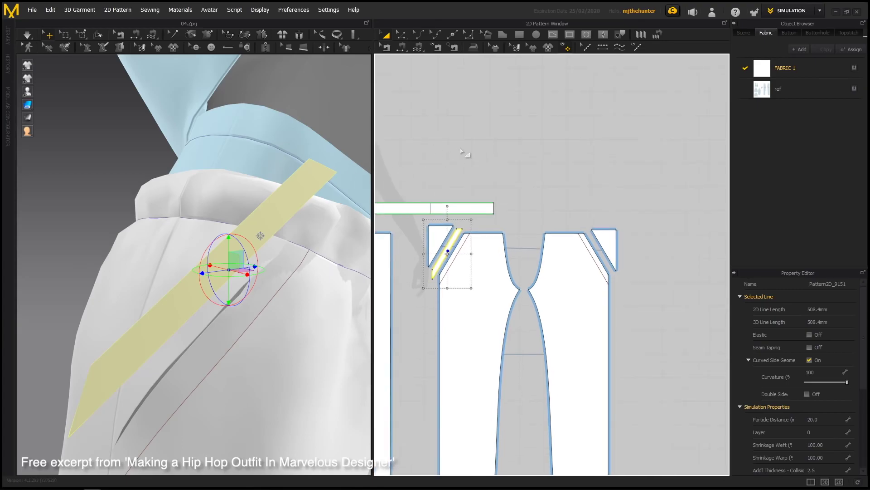
Give the selected pocket strip a new fabric named 'inside'.
left_click(463, 151)
scroll(466, 164, "down", 1)
right_click_drag(317, 235, 274, 238)
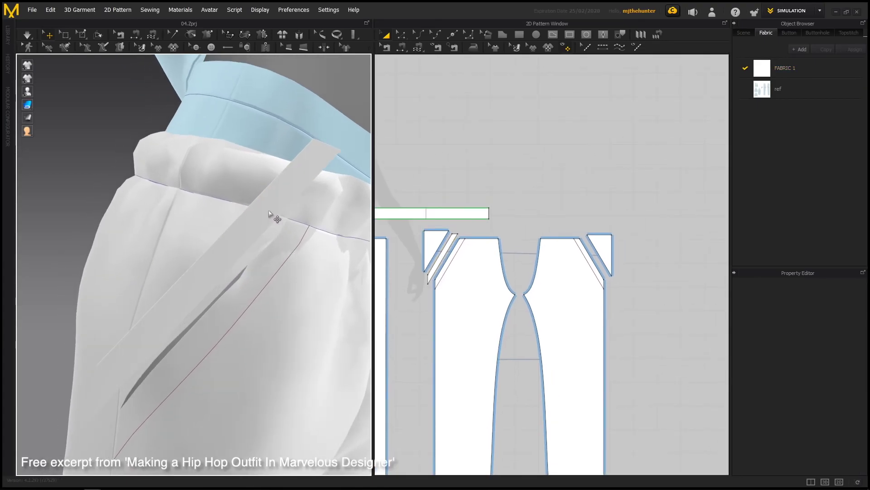
left_click(270, 215)
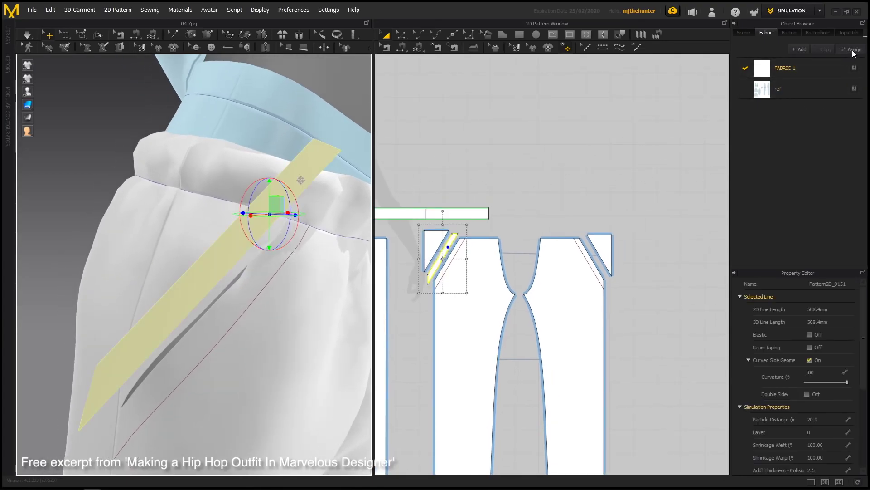
left_click(800, 49)
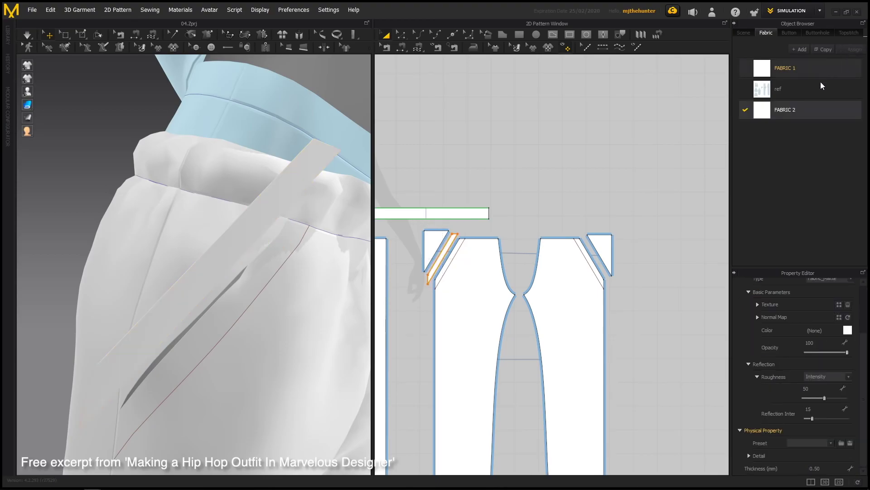
double_click(786, 110)
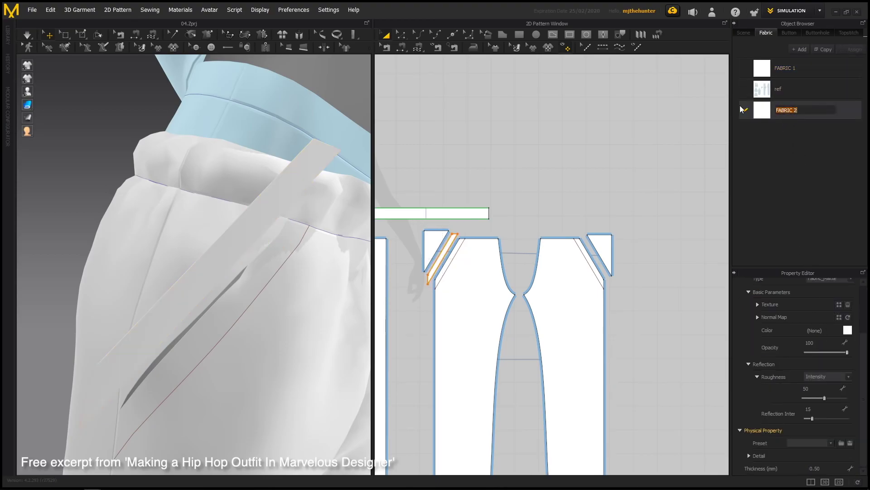
type("inside")
key("Return")
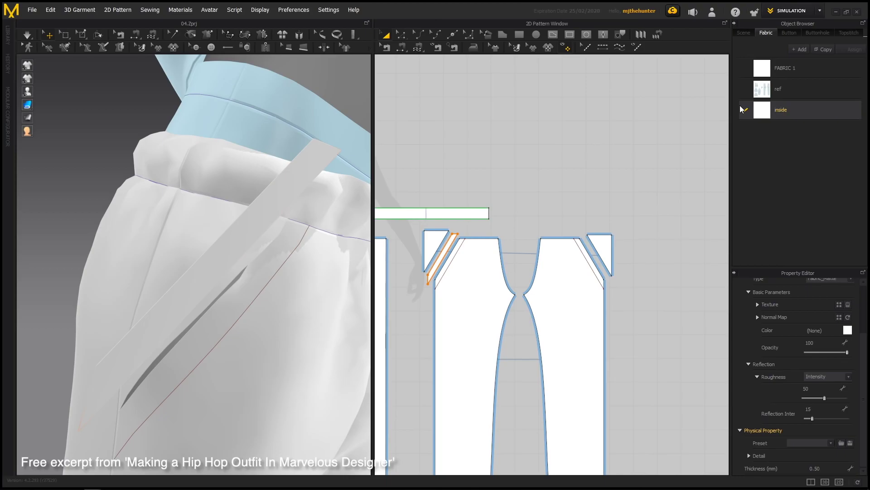
Set the 'inside' fabric colour to grey 818181.
left_click(847, 330)
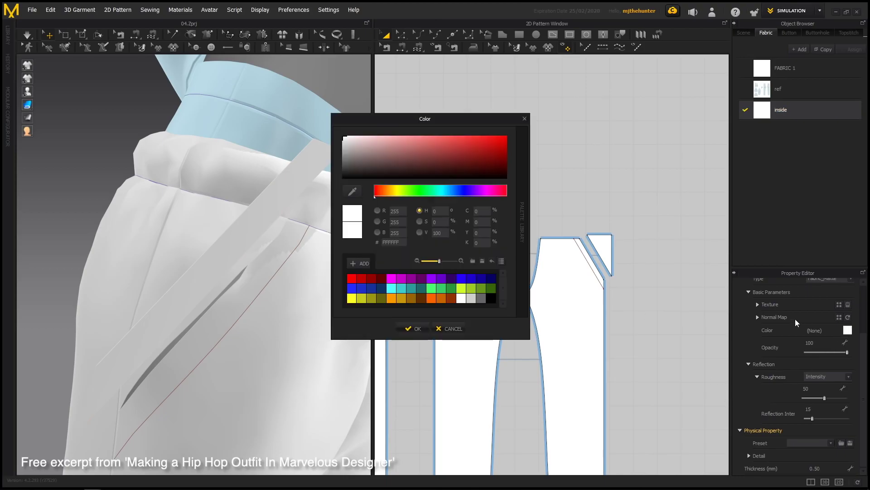
left_click_drag(363, 139, 336, 158)
left_click(409, 330)
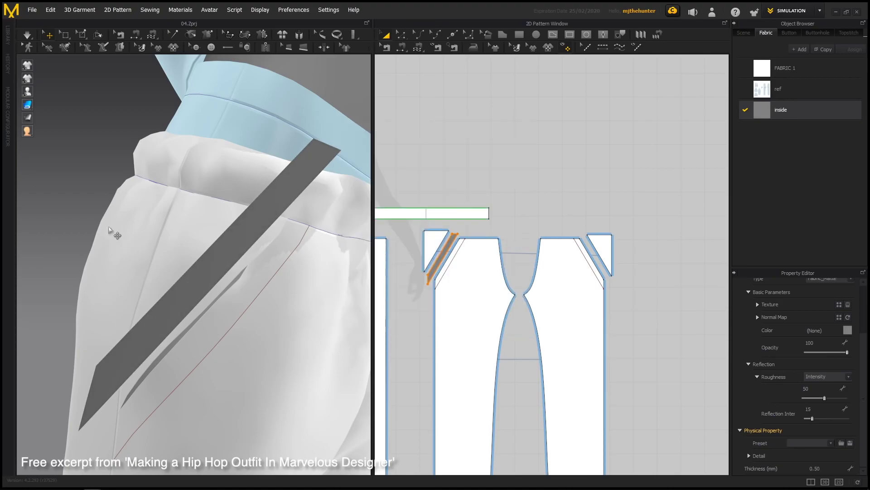
left_click(184, 247)
mouse_move(184, 247)
right_mouse_down()
mouse_move(262, 247)
mouse_move(245, 238)
right_mouse_up()
scroll(599, 227, "up", 2)
Sew the grey strip's long edge to the slanted pocket line with a turned seam.
scroll(656, 200, "up", 2)
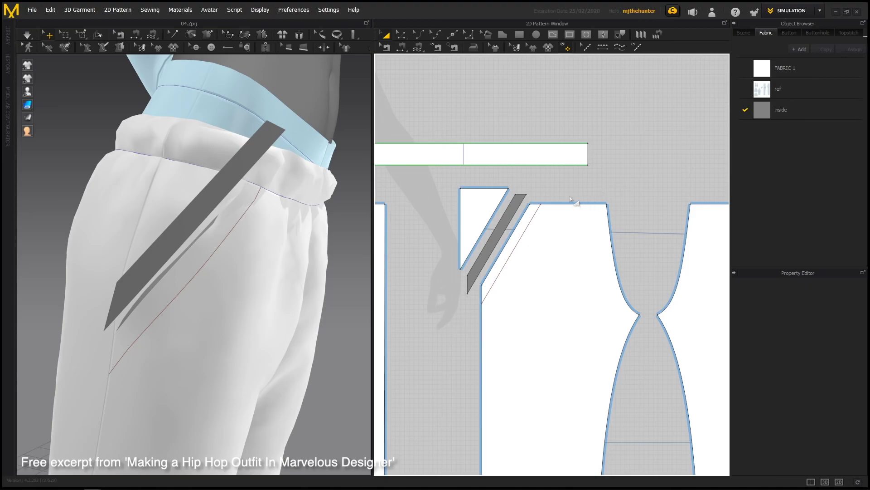
key("j")
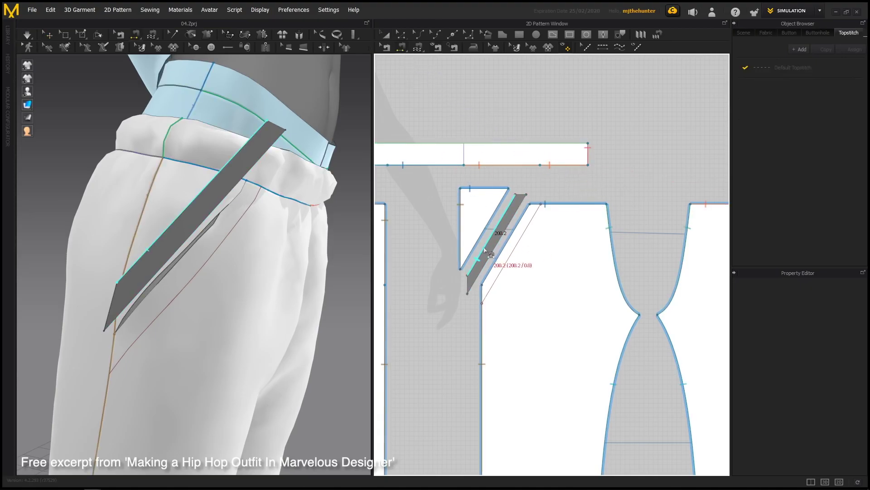
left_click(482, 275)
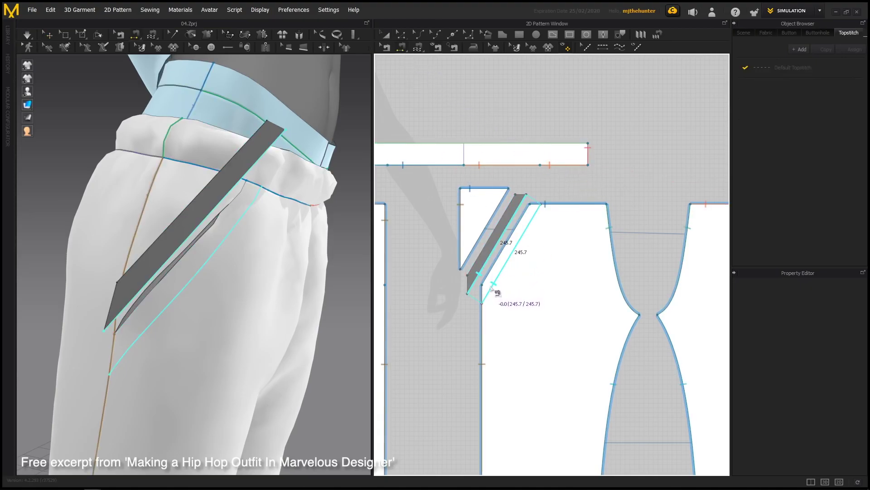
left_click(530, 229)
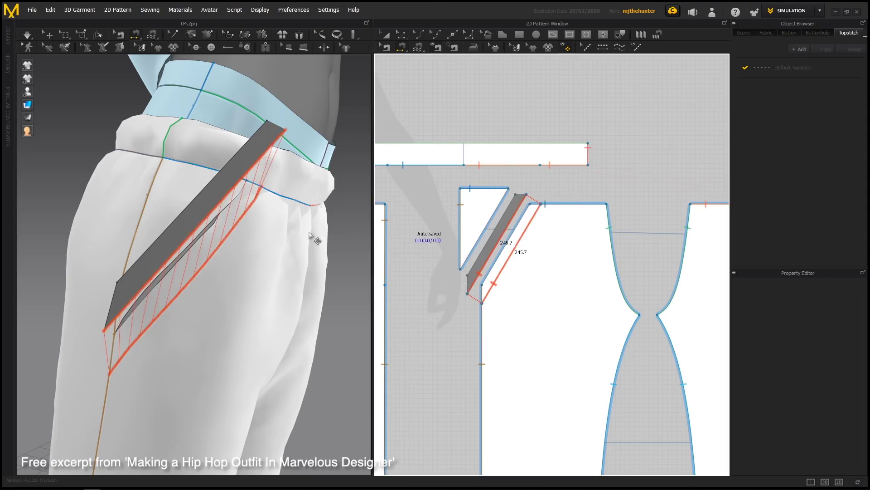
key("a")
mouse_move(272, 218)
right_mouse_down()
mouse_move(259, 237)
mouse_move(222, 237)
mouse_move(258, 245)
mouse_move(250, 250)
mouse_move(278, 268)
right_mouse_up()
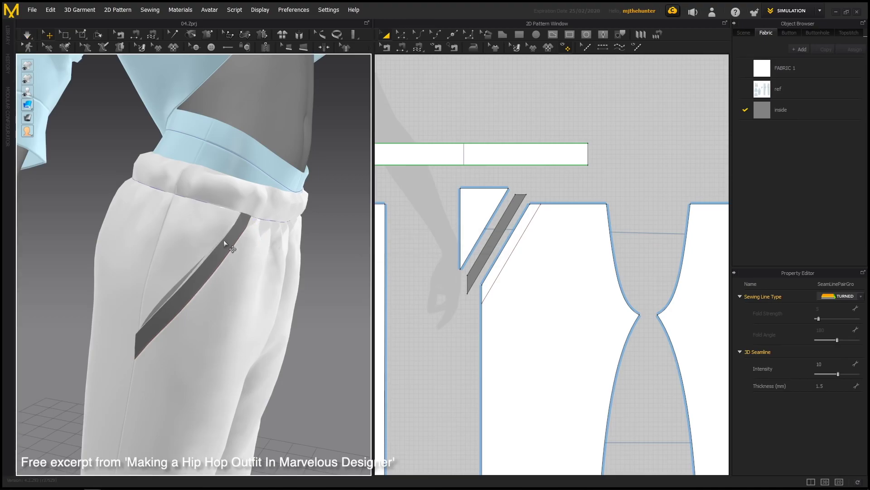
scroll(256, 268, "up", 2)
scroll(246, 267, "up", 2)
scroll(246, 267, "down", 2)
right_click_drag(254, 249, 266, 212)
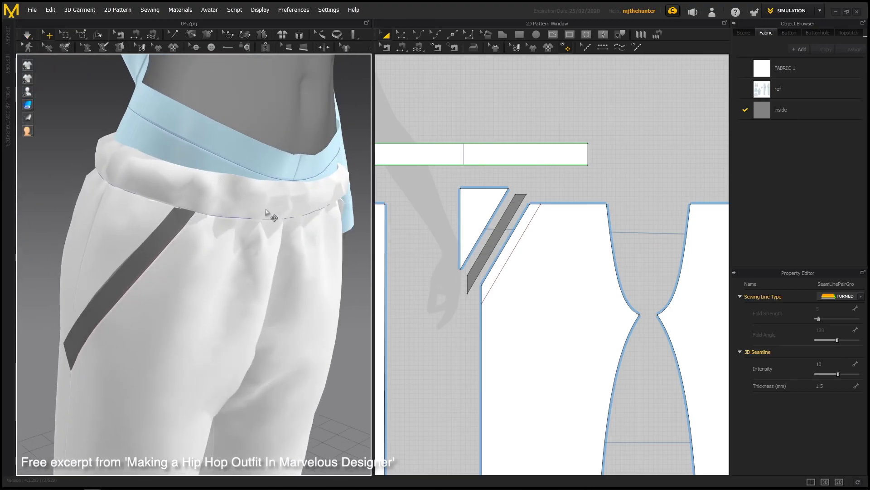
left_click(267, 205)
left_click(103, 153)
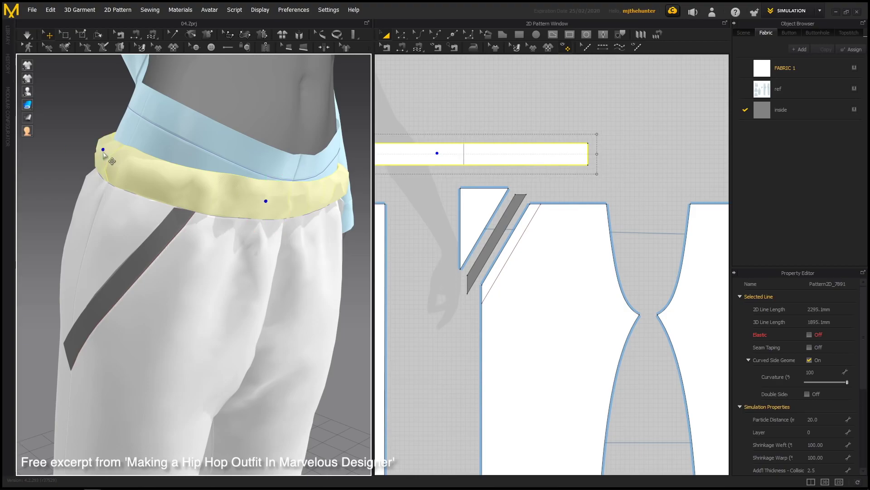
right_click_drag(147, 195, 261, 219)
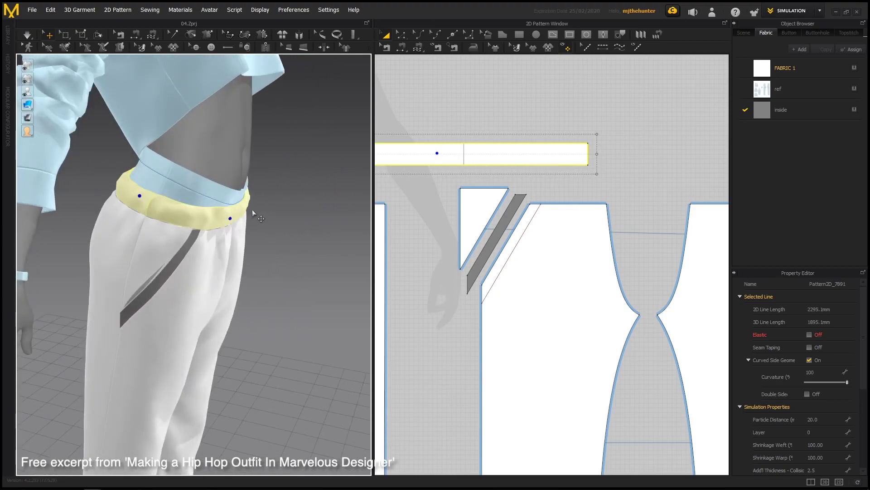
left_click(274, 233)
scroll(286, 236, "up", 3)
scroll(302, 243, "up", 3)
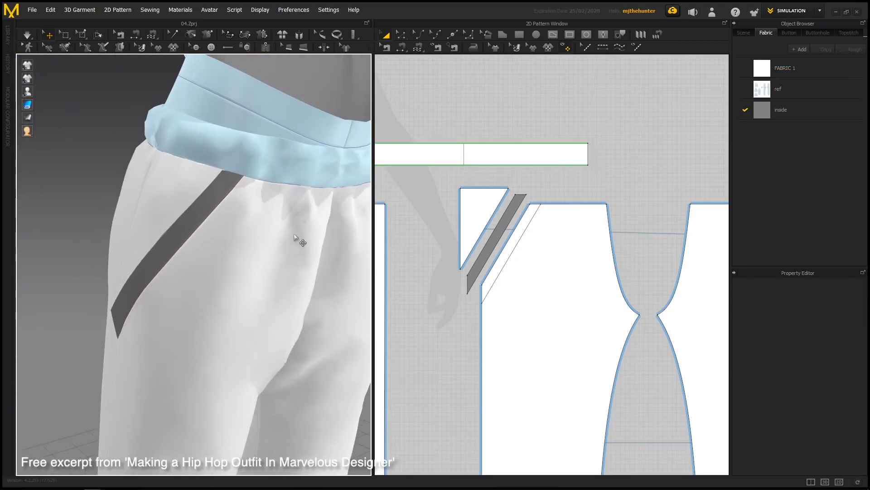
mouse_move(239, 180)
right_mouse_down()
mouse_move(222, 220)
mouse_move(337, 211)
mouse_move(285, 251)
mouse_move(220, 229)
mouse_move(208, 239)
mouse_move(230, 185)
mouse_move(249, 249)
right_mouse_up()
left_click(245, 219)
left_click(569, 187)
scroll(528, 183, "up", 2)
scroll(256, 226, "down", 3)
middle_click_drag(249, 249, 297, 224)
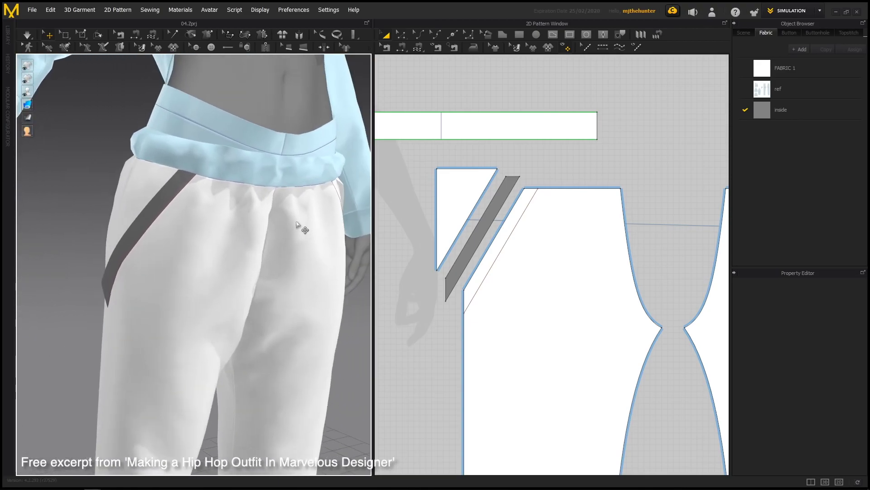
mouse_move(217, 233)
right_mouse_down()
mouse_move(258, 233)
mouse_move(356, 256)
mouse_move(254, 251)
right_mouse_up()
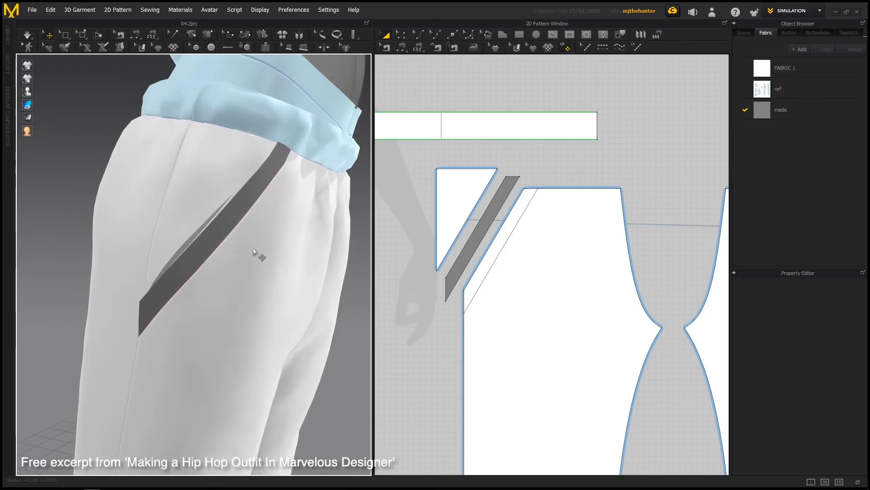
Set the front pant panel's Layer to 1 and simulate so the grey facing settles beneath.
left_click(262, 254)
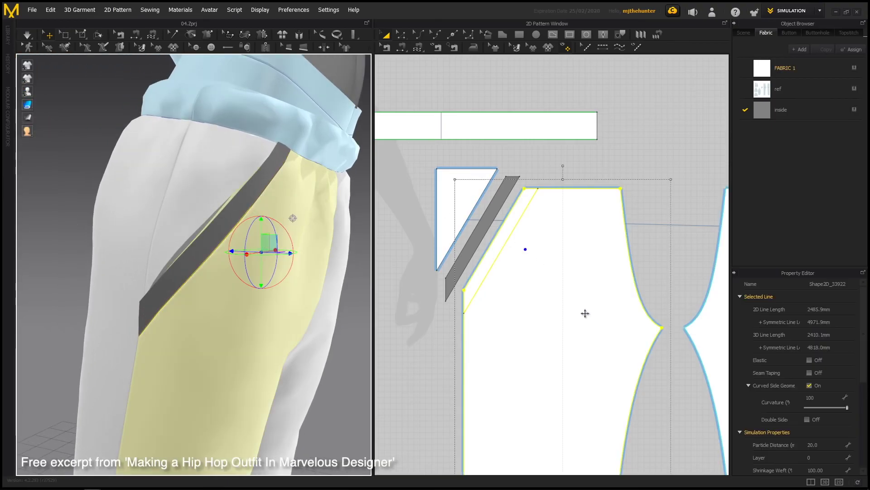
scroll(834, 399, "down", 1)
type("1")
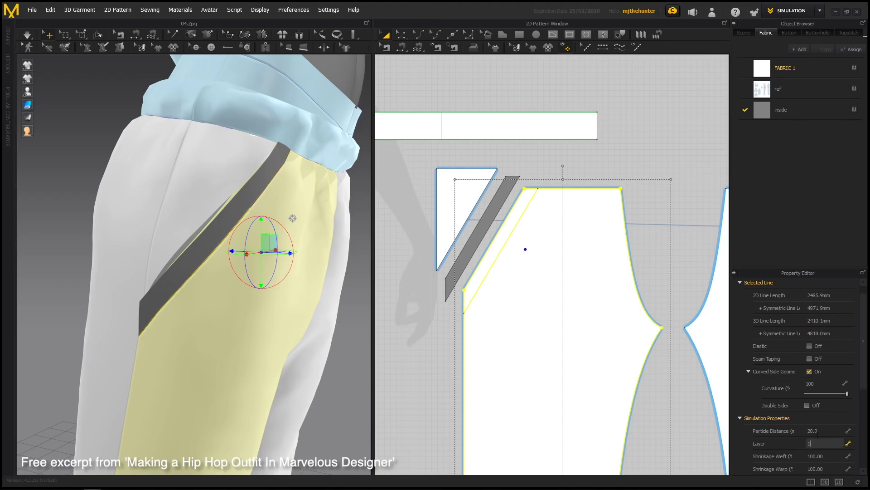
key("Return")
left_click(438, 258)
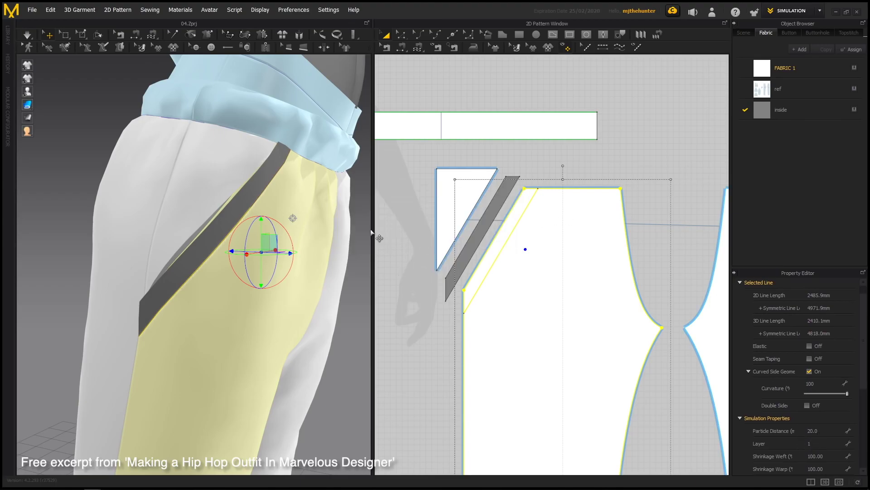
left_click(360, 302)
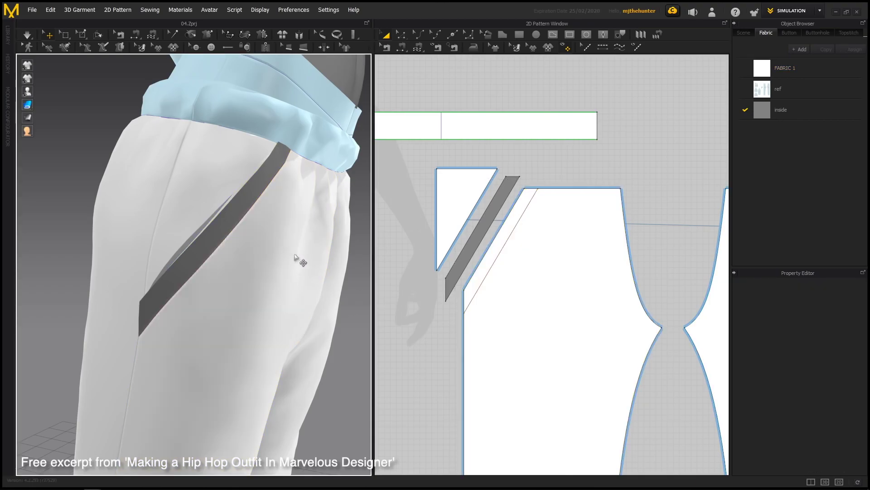
key("space")
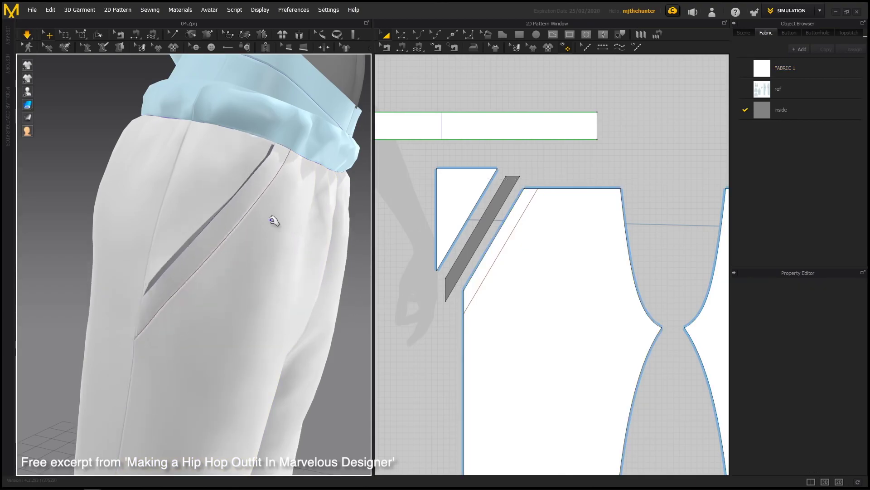
mouse_move(243, 249)
right_mouse_down()
mouse_move(259, 251)
mouse_move(202, 244)
mouse_move(252, 253)
right_mouse_up()
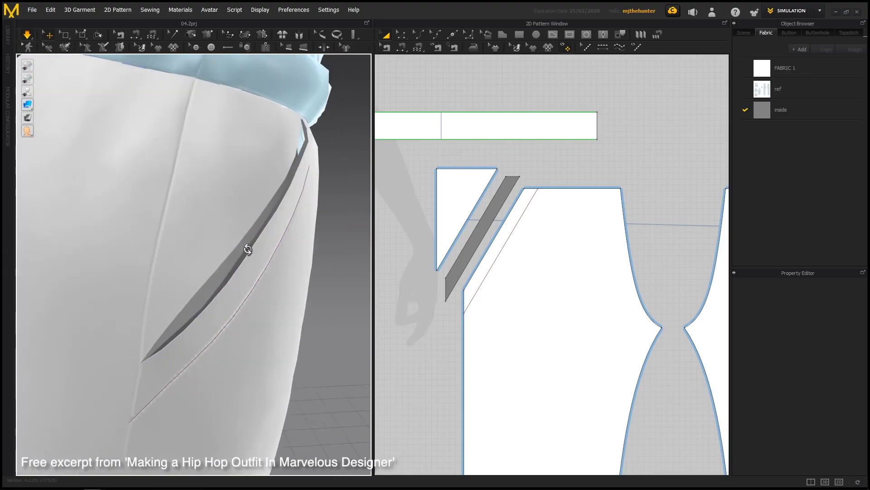
Reset the front panel's Layer to 0 and check the pocket, waistband and cuff.
left_click(529, 266)
double_click(816, 443)
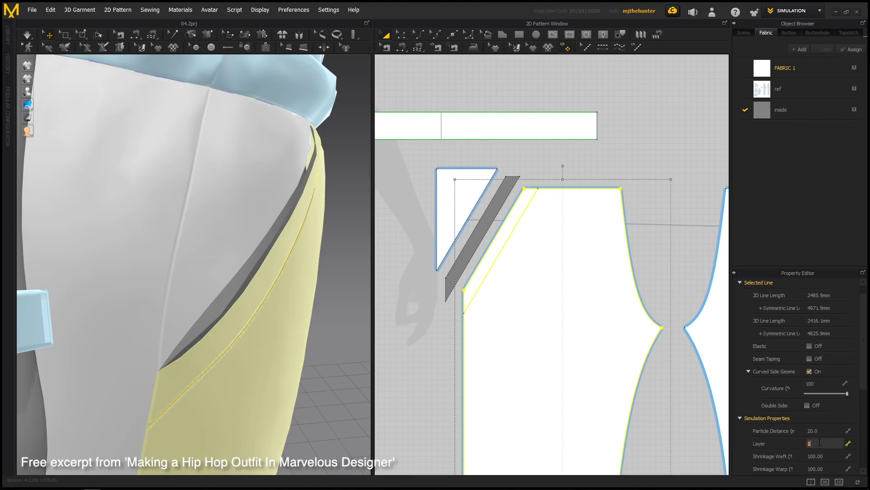
left_click(336, 247)
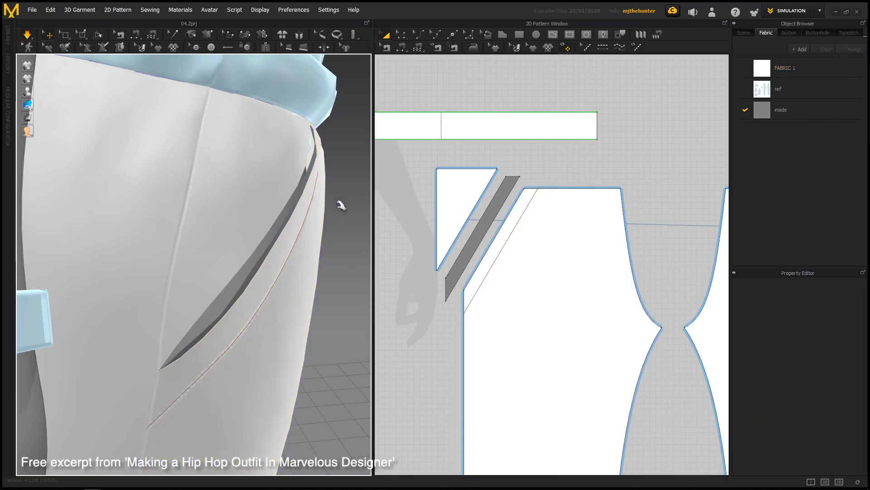
mouse_move(317, 229)
right_mouse_down()
mouse_move(241, 233)
mouse_move(257, 237)
right_mouse_up()
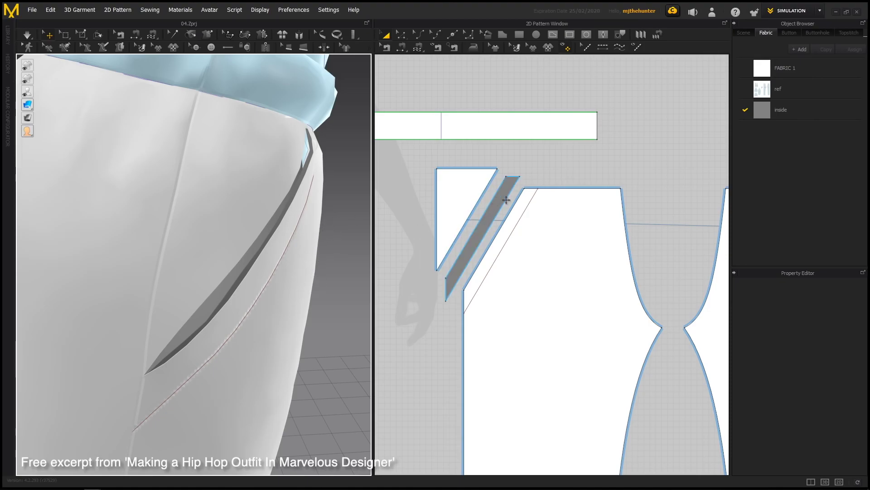
right_click_drag(308, 252, 313, 259)
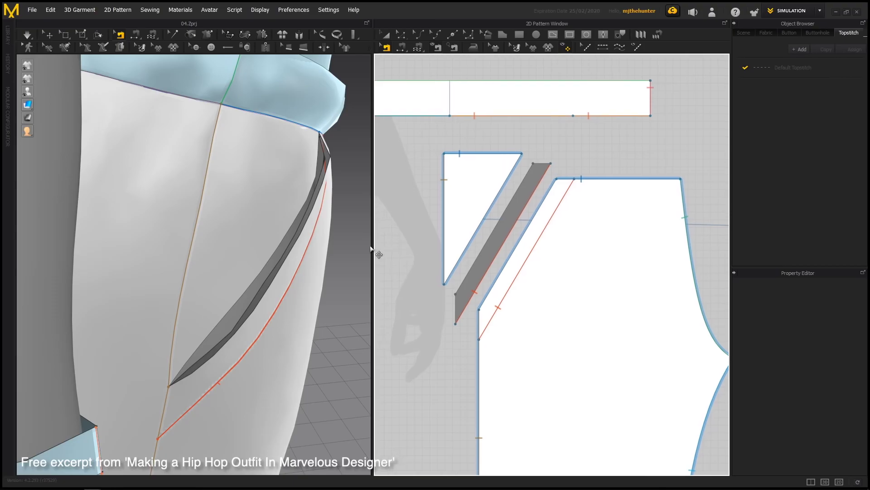
Sew the pocket's diagonal edge to the strip's other edge and run the simulation.
right_click_drag(326, 271, 322, 262)
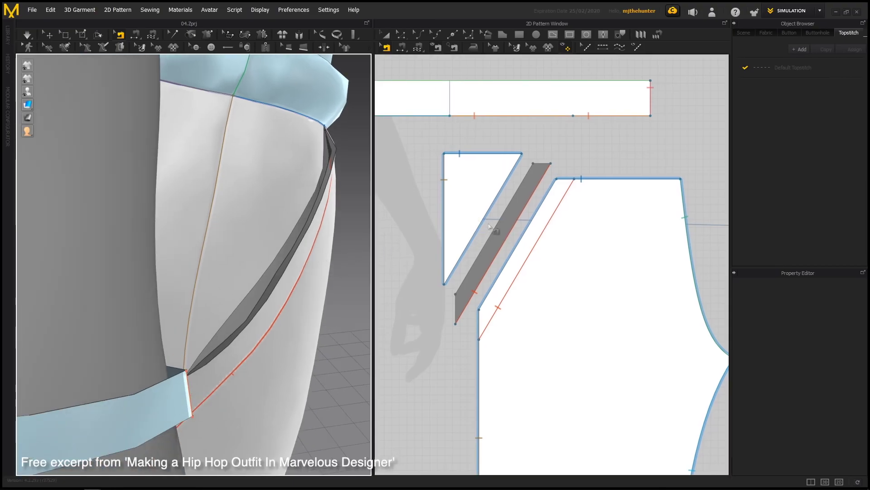
left_click(506, 180)
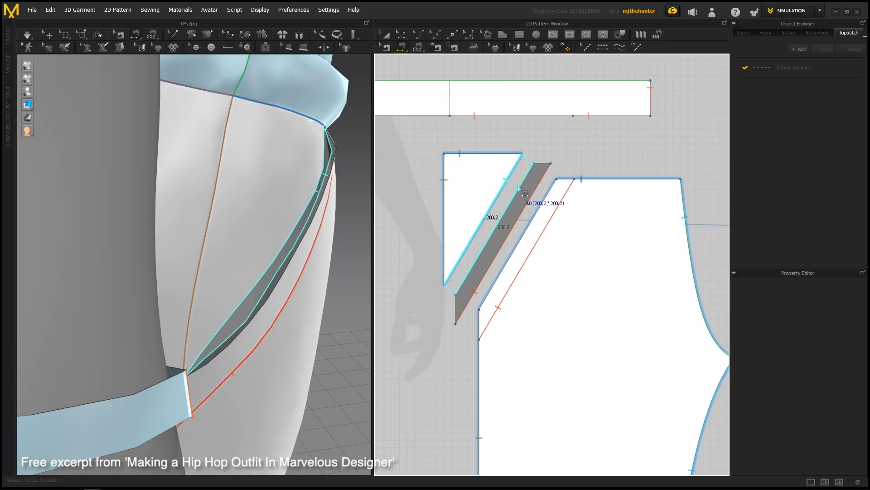
left_click(520, 190)
key("space")
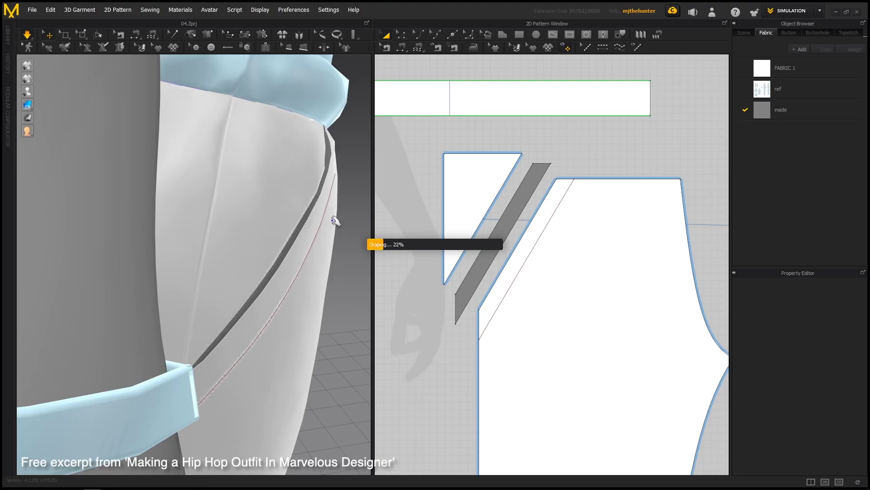
mouse_move(349, 244)
right_mouse_down()
mouse_move(316, 207)
mouse_move(284, 225)
mouse_move(297, 220)
mouse_move(253, 220)
mouse_move(278, 229)
mouse_move(255, 234)
mouse_move(254, 220)
right_mouse_up()
scroll(301, 230, "up", 3)
Pull the cloth to settle the pocket, then shift the left triangle and grey strip left.
left_click(261, 219)
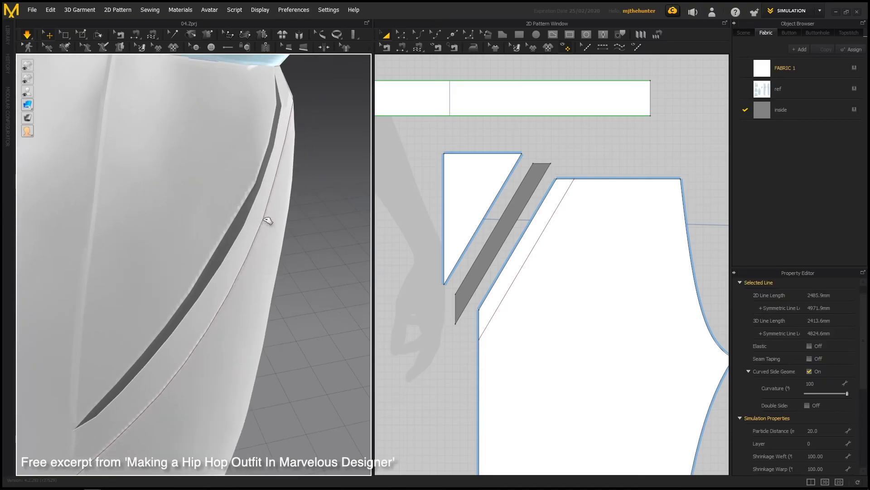
mouse_move(272, 221)
left_mouse_down()
mouse_move(252, 216)
mouse_move(296, 245)
mouse_move(255, 218)
left_mouse_up()
left_click(333, 230)
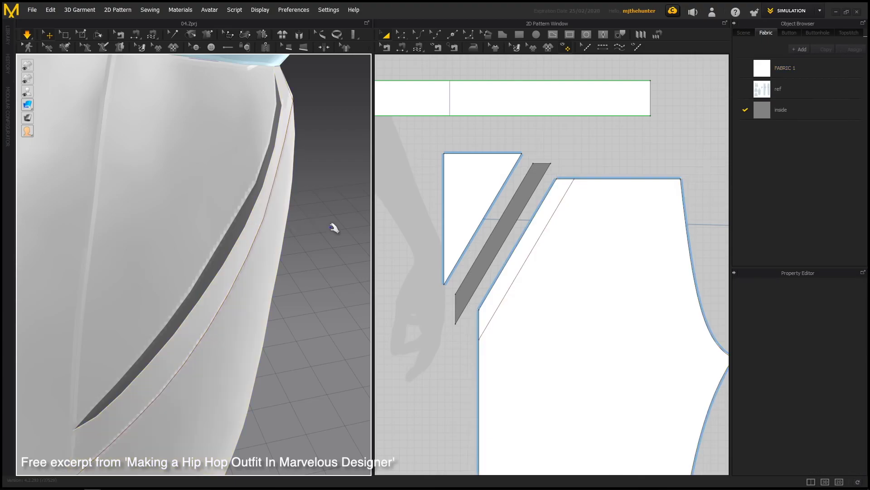
mouse_move(332, 229)
right_mouse_down()
mouse_move(237, 192)
mouse_move(230, 229)
mouse_move(315, 233)
right_mouse_up()
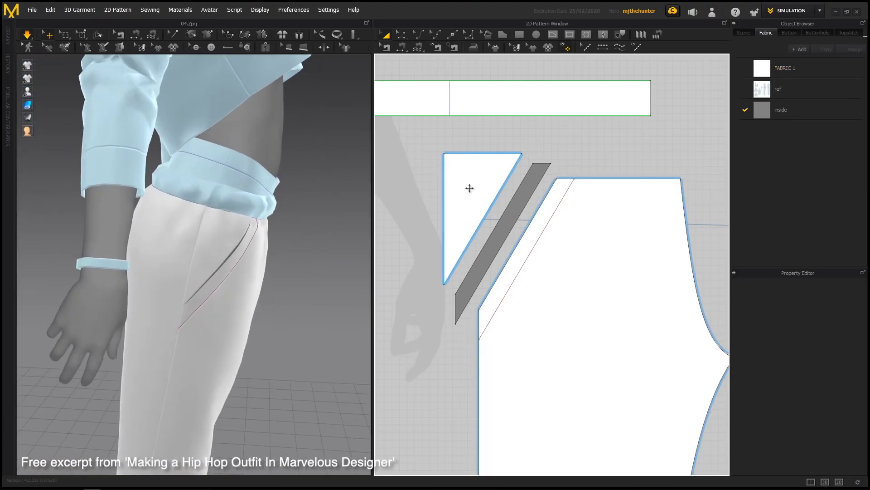
left_click_drag(468, 188, 447, 192)
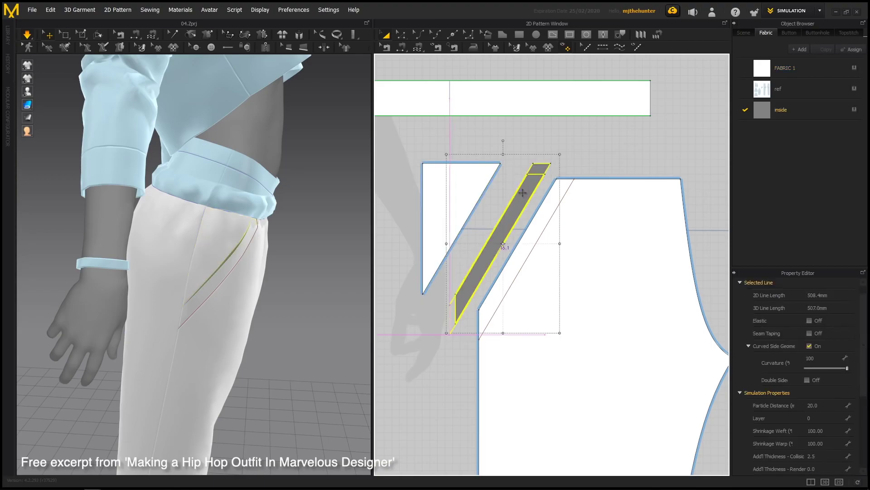
left_click_drag(531, 189, 519, 189)
left_click(559, 150)
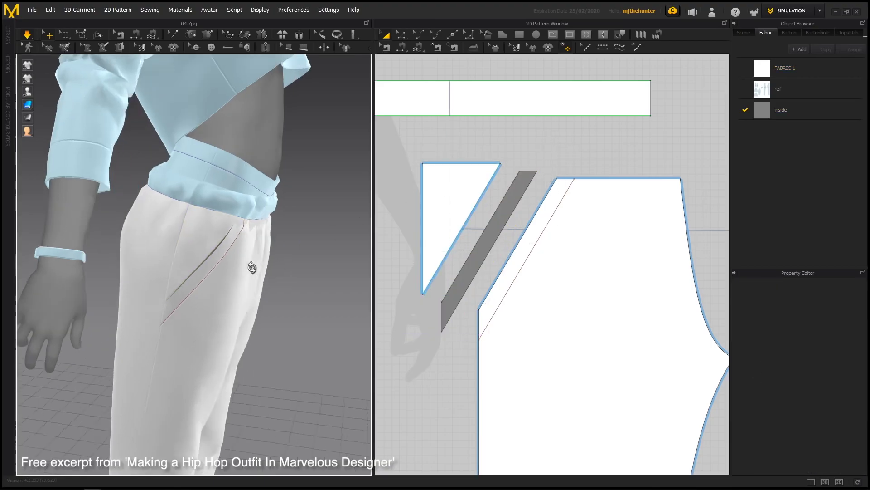
Nudge the right front pocket triangle slightly to the right.
key("2")
scroll(488, 181, "down", 3)
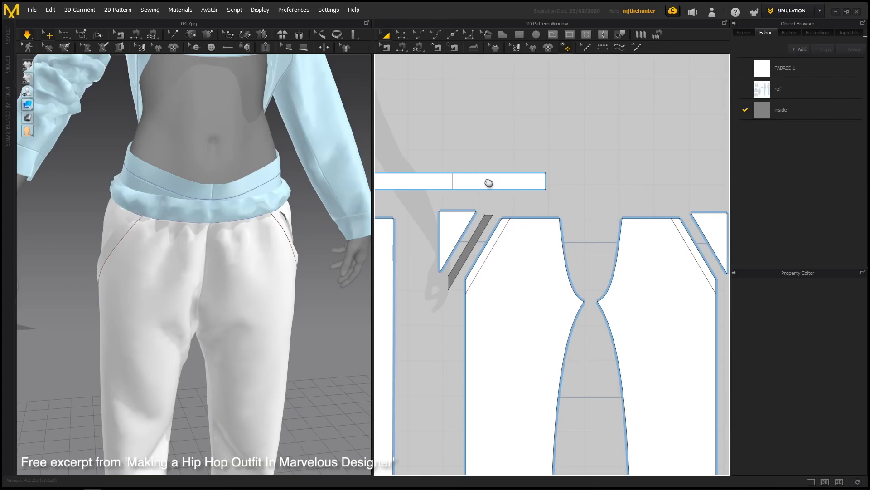
left_click_drag(663, 230, 680, 230)
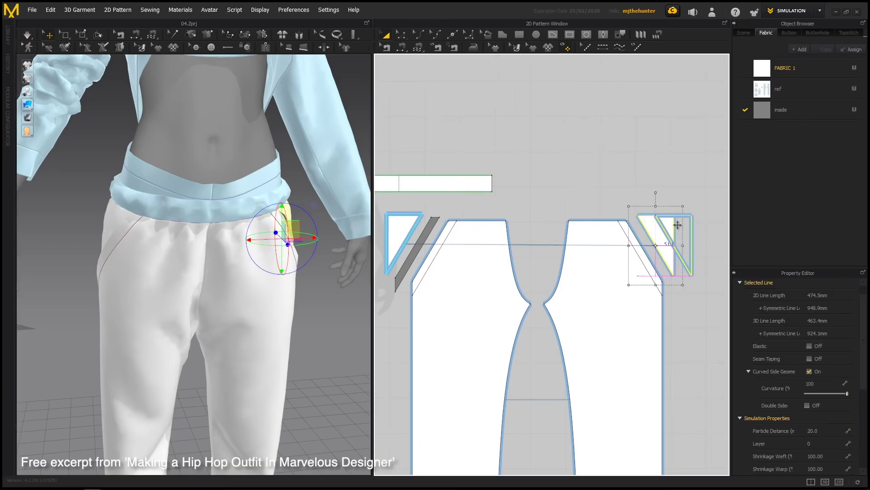
left_click(537, 229)
Copy the grey facing strip and symmetric-paste a mirrored copy at the right pocket.
left_click(428, 234)
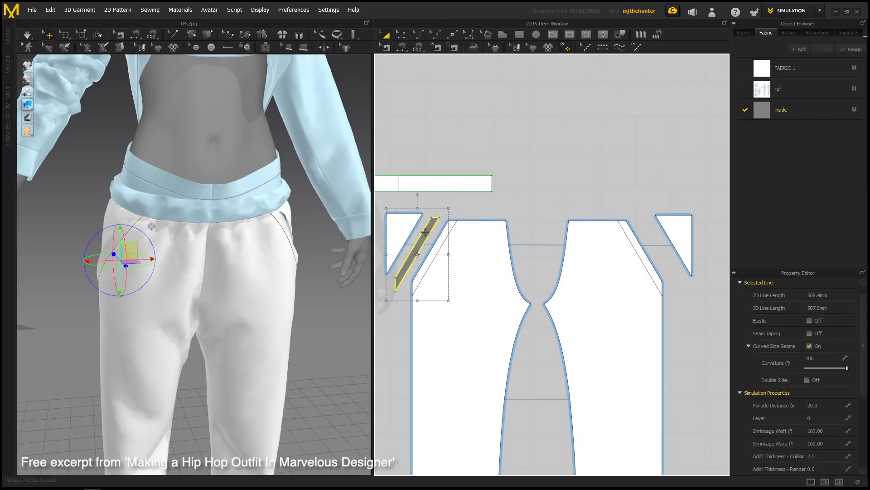
key("ctrl+c")
key("ctrl+r")
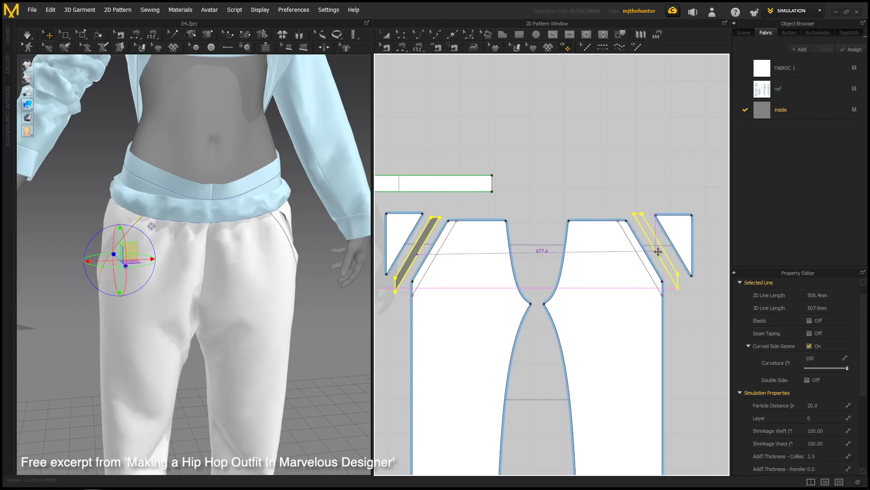
left_click(671, 216)
left_click(689, 193)
In Edit Sewing mode, select the seams along the strip's edges in the pattern window.
scroll(577, 200, "up", 3)
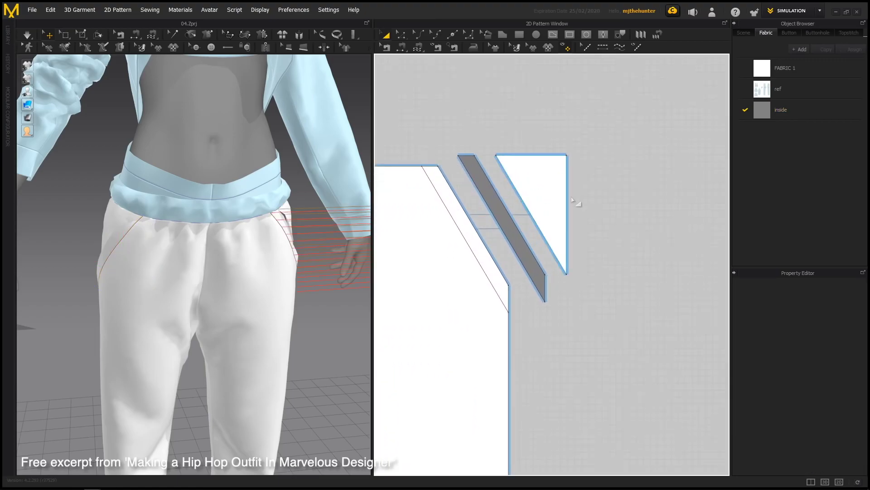
scroll(578, 199, "up", 2)
key("t")
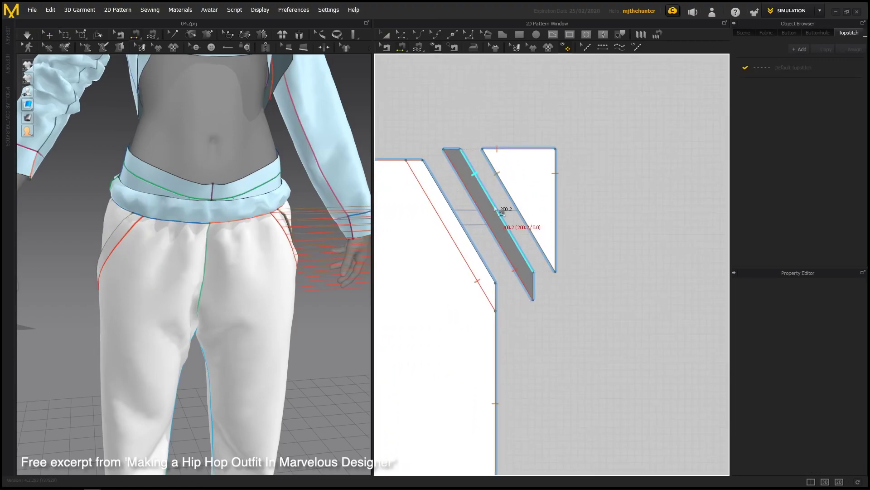
key("b")
key("t")
key("b")
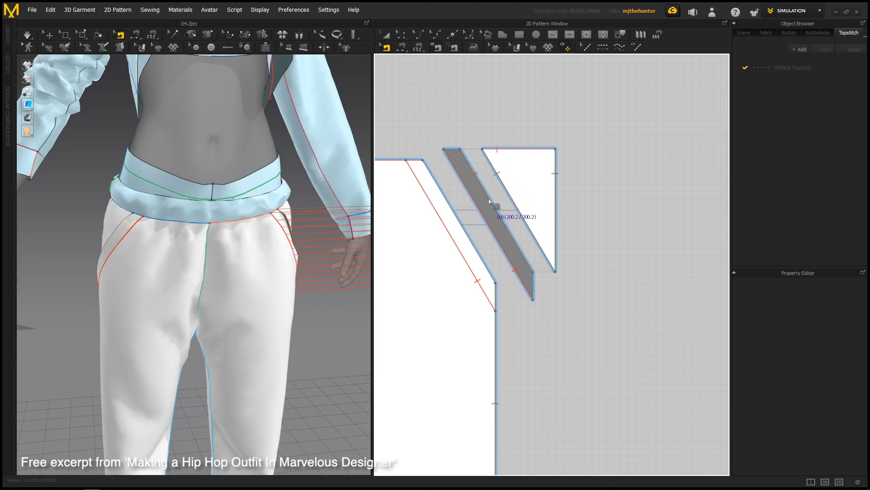
left_click(490, 202)
left_click(486, 218)
left_click(433, 122)
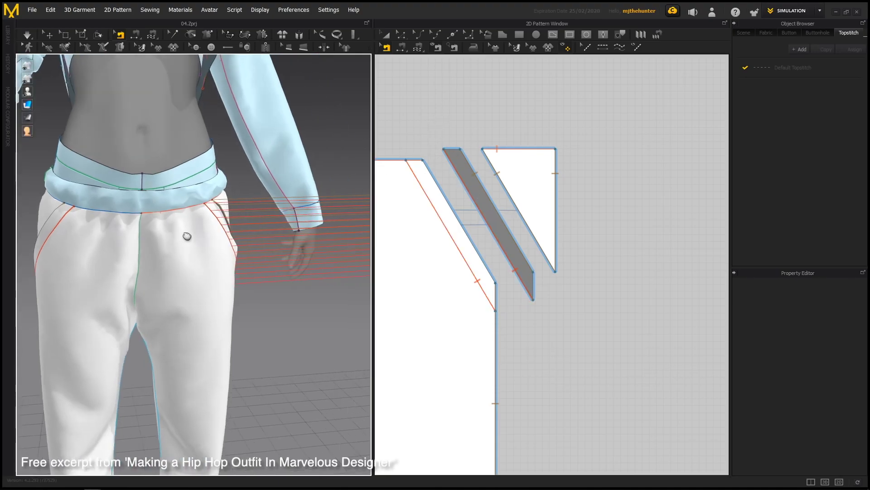
Select the strip-to-front-panel seam in 3D to make it a Turned seam.
right_click_drag(247, 227, 332, 210)
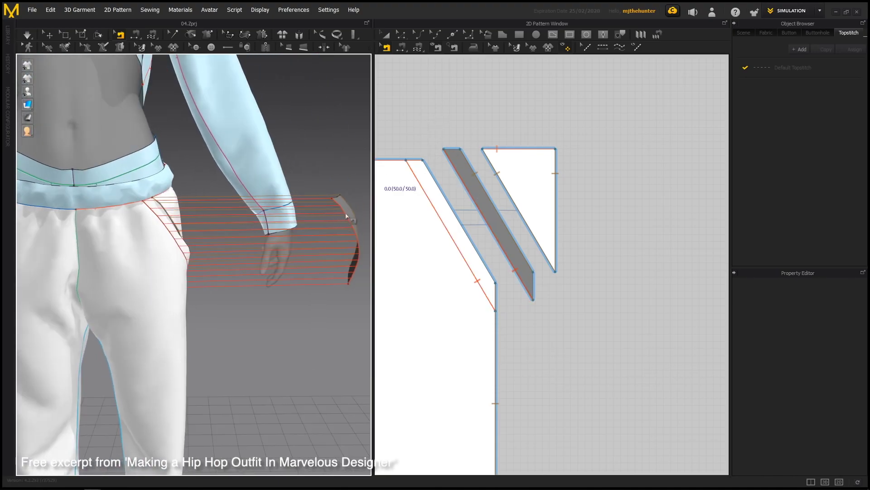
middle_click_drag(346, 217, 330, 215)
left_click(330, 214)
left_click(331, 218)
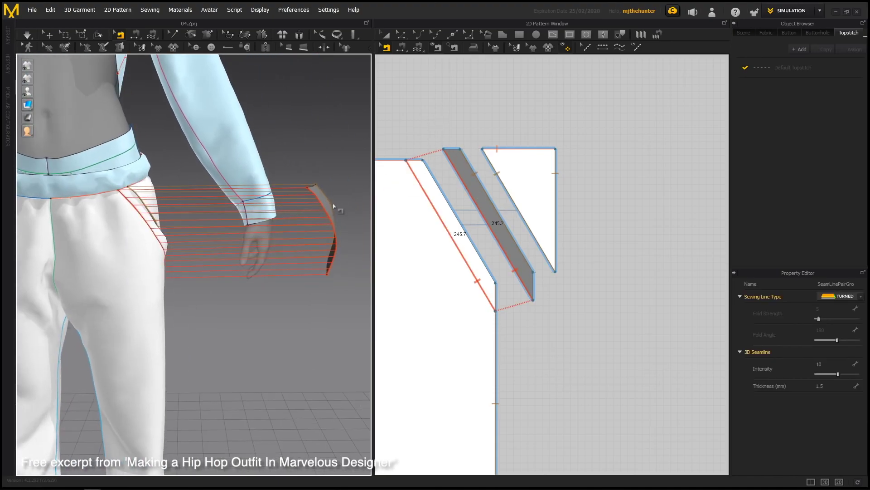
Move the pocket facing piece from beside the hand onto the hip.
key("q")
left_click(326, 222)
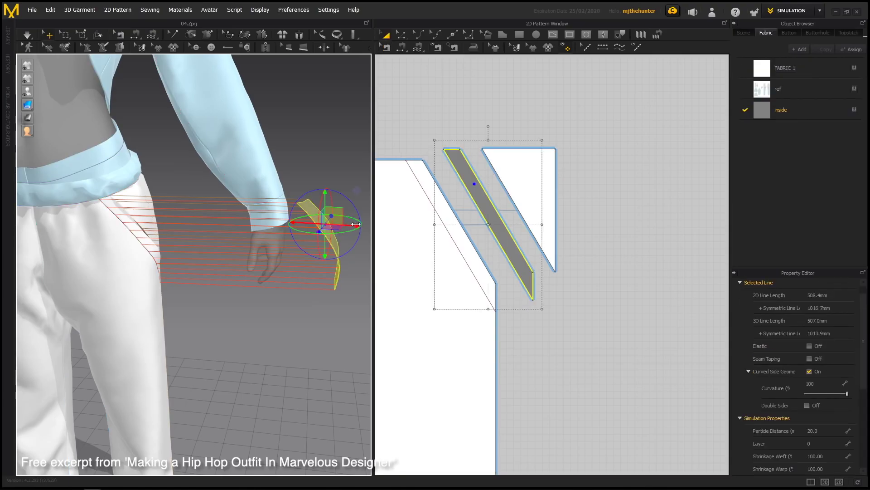
left_click_drag(356, 223, 156, 219)
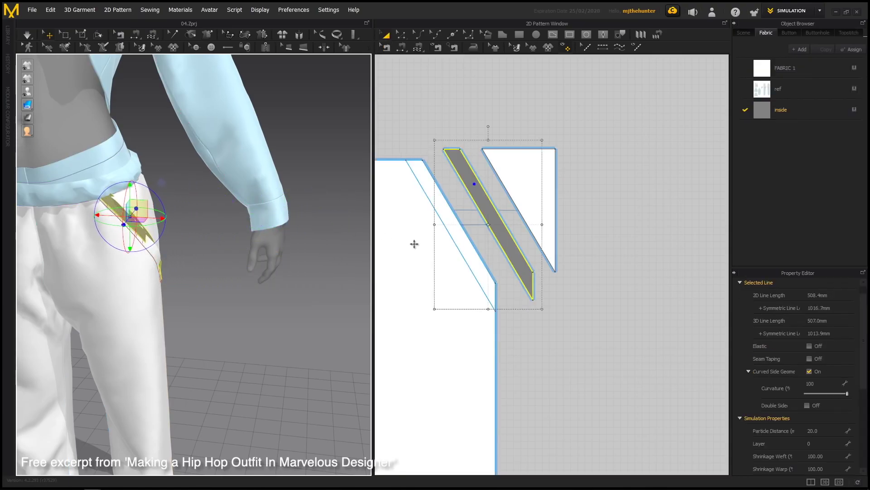
Set the front trouser panel's Layer to 1 and run the cloth simulation.
left_click(139, 322)
left_click(808, 443)
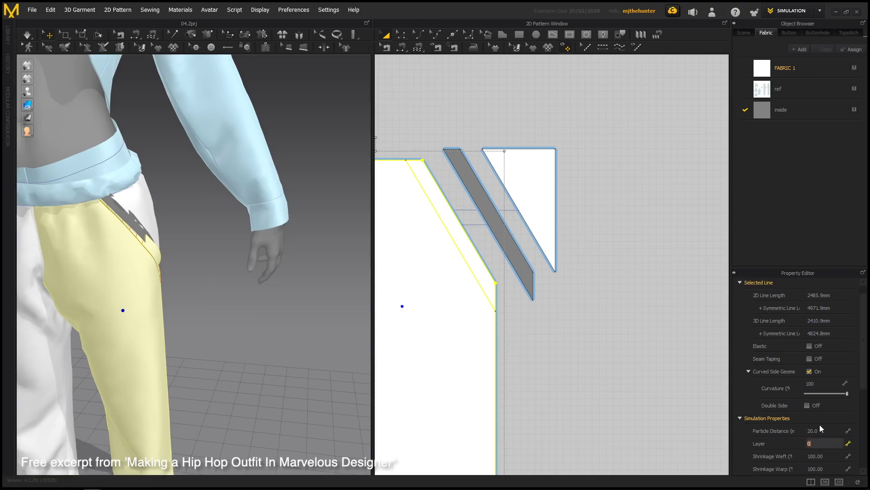
type("1")
key("Return")
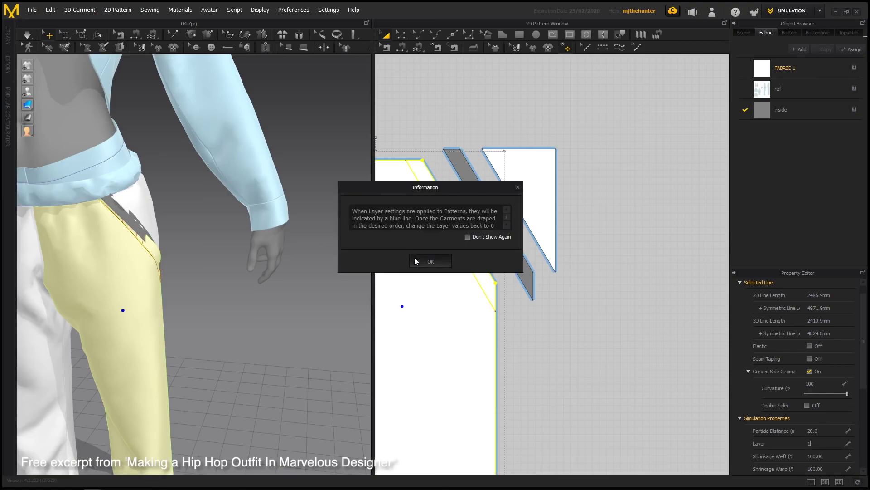
left_click(415, 257)
right_click_drag(321, 325, 240, 336)
right_click_drag(311, 266, 337, 255)
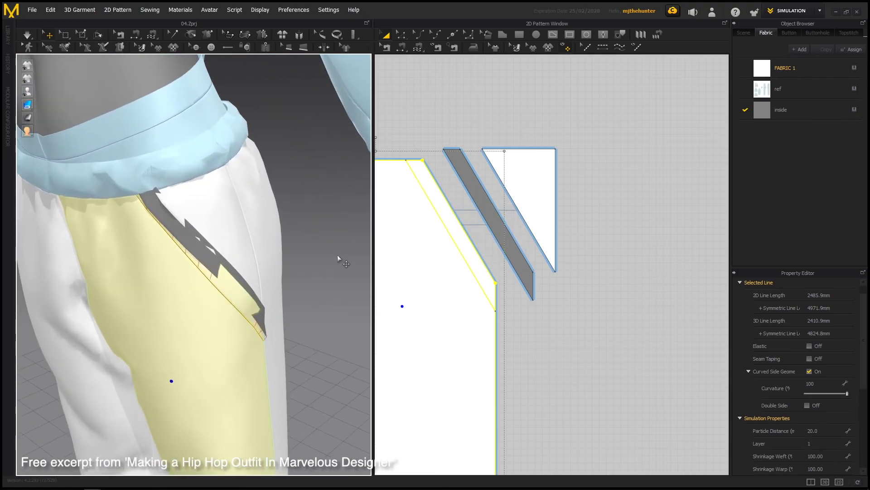
left_click(325, 240)
key("space")
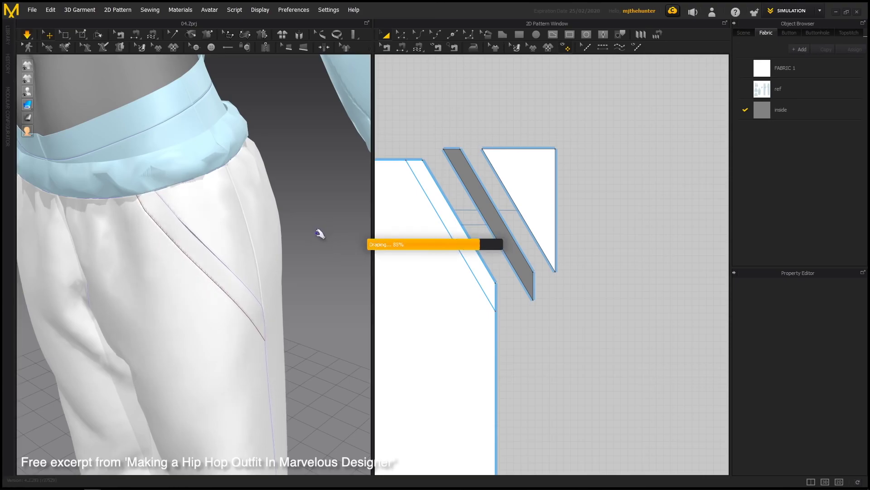
Reset the panel's Layer to 0 and inspect the facing inside the pocket slit.
left_click(193, 323)
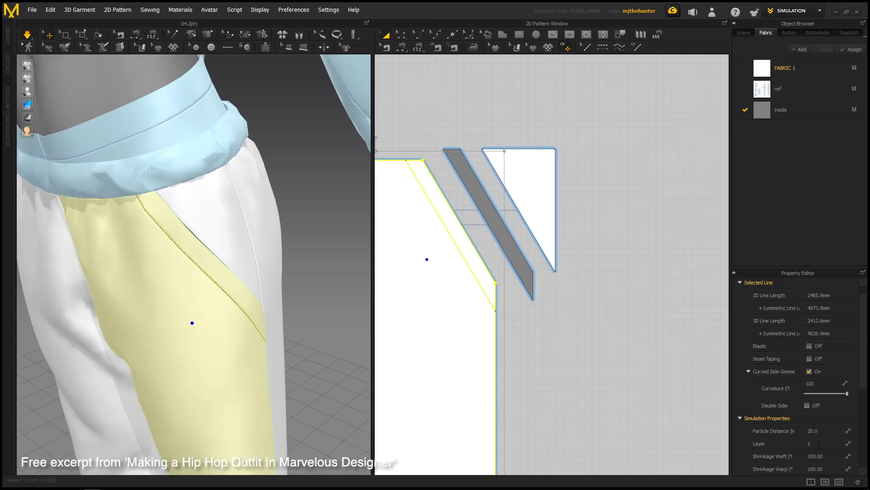
left_click(323, 229)
right_click_drag(293, 242, 142, 259)
scroll(298, 307, "up", 5)
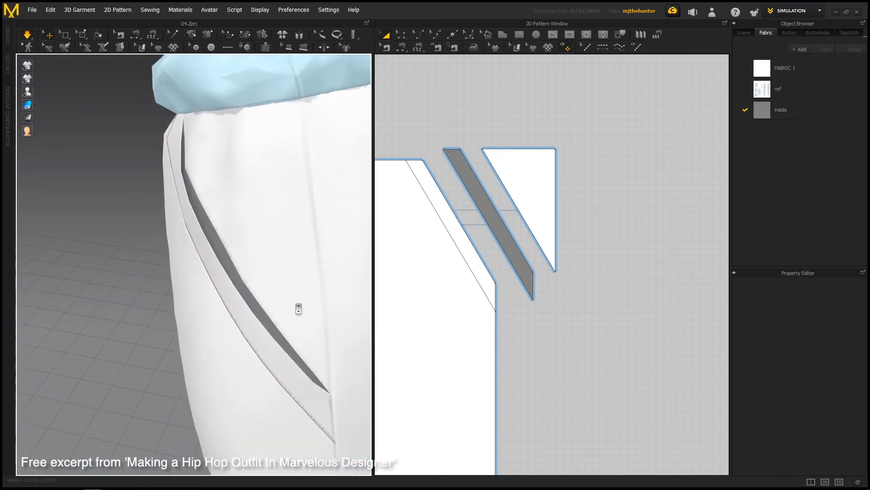
left_click(208, 242)
scroll(196, 252, "down", 3)
mouse_move(196, 252)
right_mouse_down()
mouse_move(246, 210)
mouse_move(287, 268)
mouse_move(266, 254)
right_mouse_up()
scroll(246, 211, "down", 4)
scroll(246, 211, "down", 2)
left_click(253, 271)
scroll(266, 255, "down", 3)
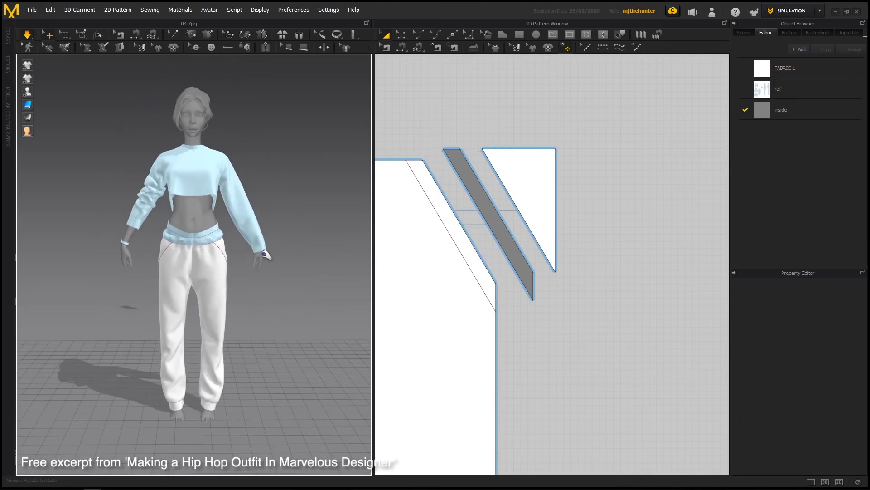
Save the garment project and turn the view to the avatar's back.
key("ctrl+s")
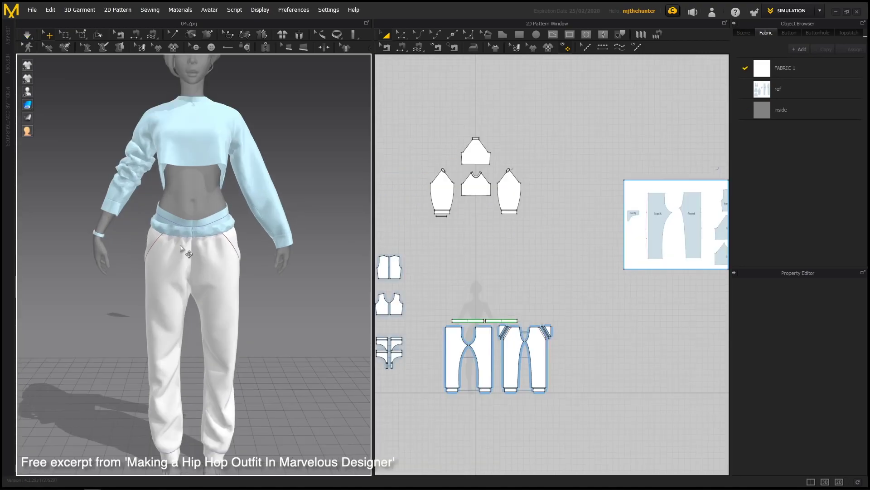
mouse_move(222, 234)
right_mouse_down()
mouse_move(322, 239)
mouse_move(259, 243)
right_mouse_up()
scroll(321, 278, "up", 3)
scroll(321, 277, "up", 3)
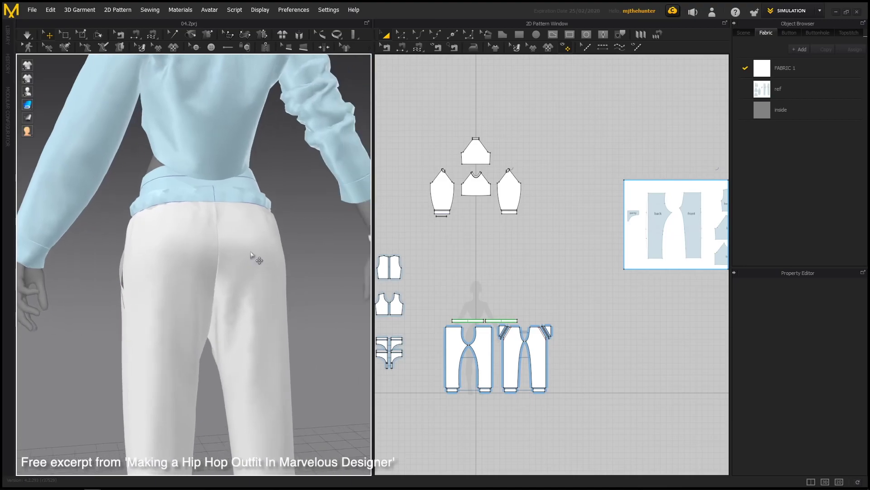
scroll(258, 254, "up", 2)
scroll(521, 233, "up", 2)
scroll(616, 195, "up", 2)
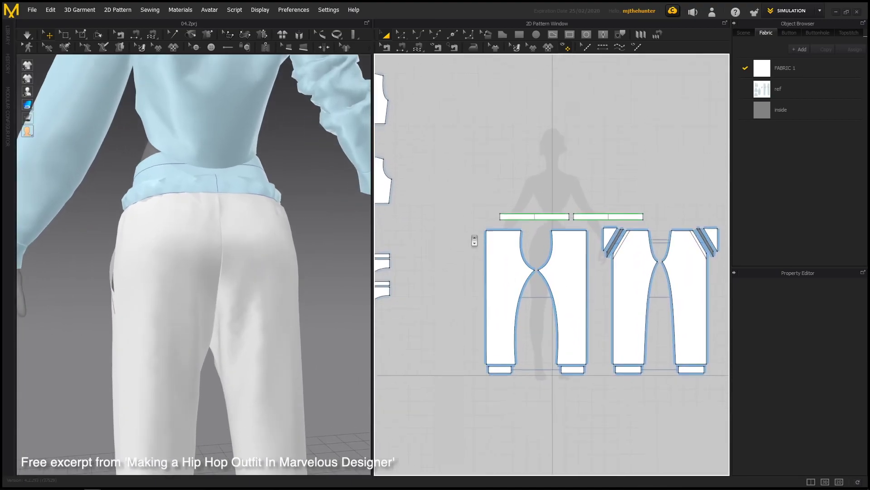
scroll(551, 253, "up", 2)
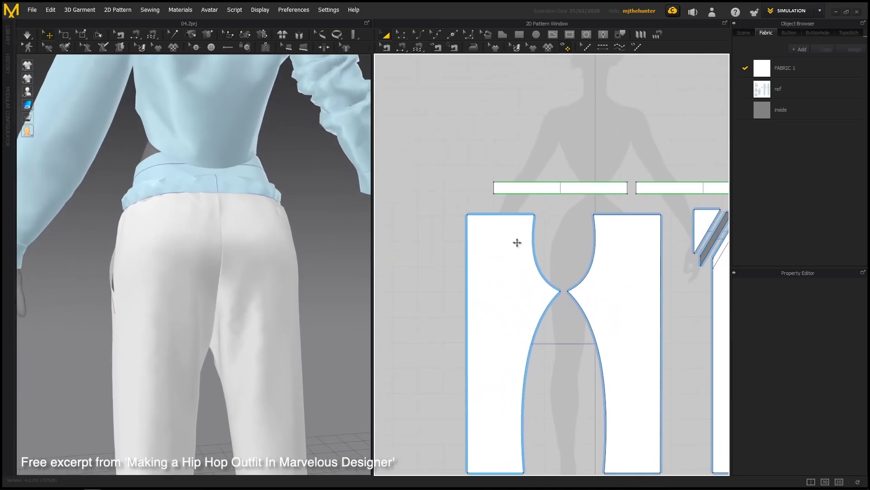
scroll(550, 258, "up", 3)
scroll(530, 216, "up", 1)
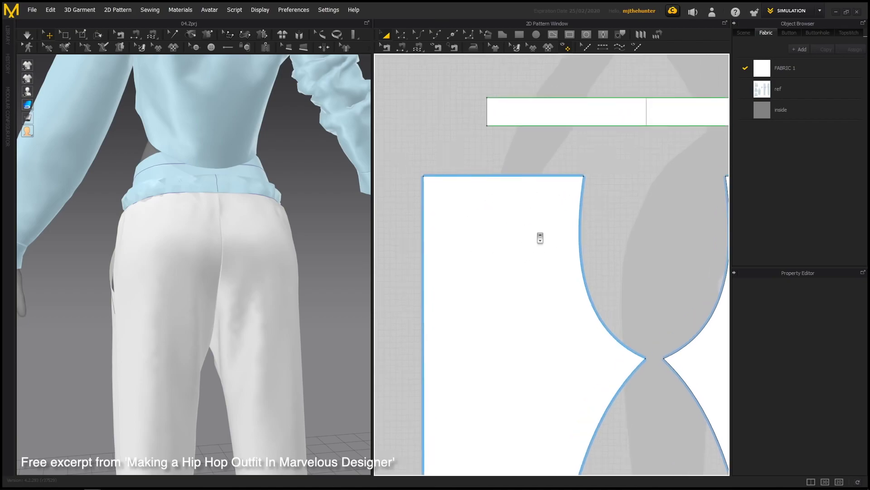
Draw a back pocket rectangle on the back panel and shift its left edge right.
left_click(570, 35)
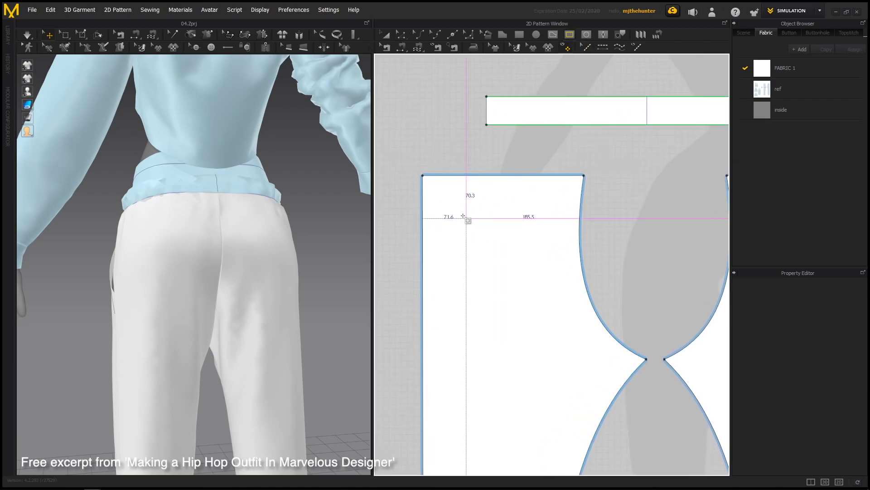
left_click_drag(461, 216, 545, 232)
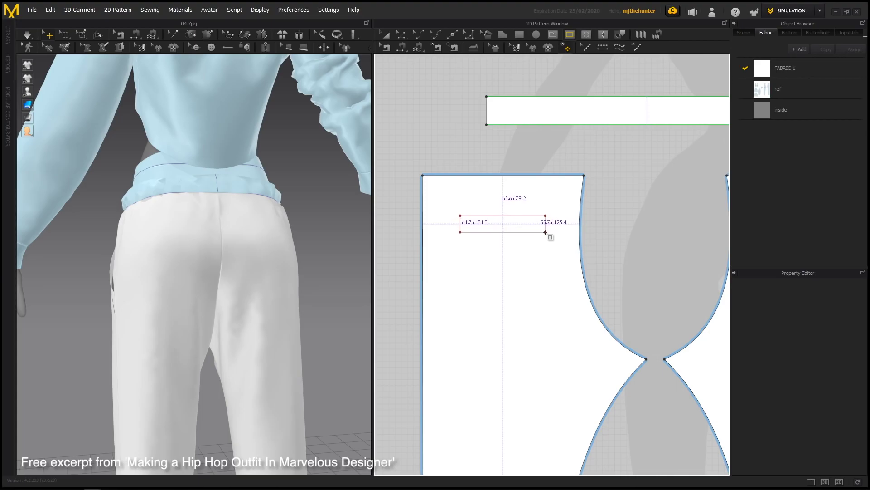
mouse_move(291, 233)
right_mouse_down()
mouse_move(233, 249)
mouse_move(259, 264)
mouse_move(261, 243)
mouse_move(247, 278)
right_mouse_up()
scroll(262, 255, "up", 3)
left_click(461, 223)
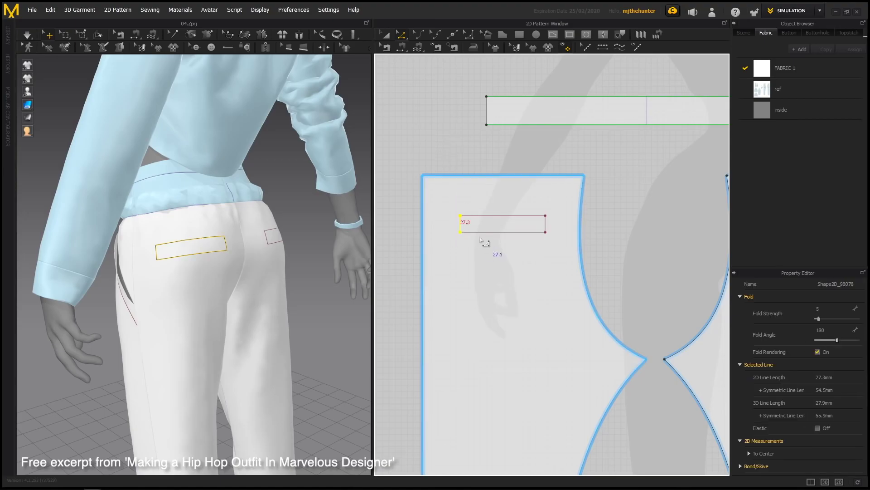
left_click_drag(461, 231, 467, 232)
Raise the pocket's bottom edge to about 128 by 27 mm and check both hips.
right_click_drag(335, 254, 272, 248)
scroll(549, 237, "up", 2)
left_click_drag(552, 209, 473, 237)
scroll(472, 238, "up", 3)
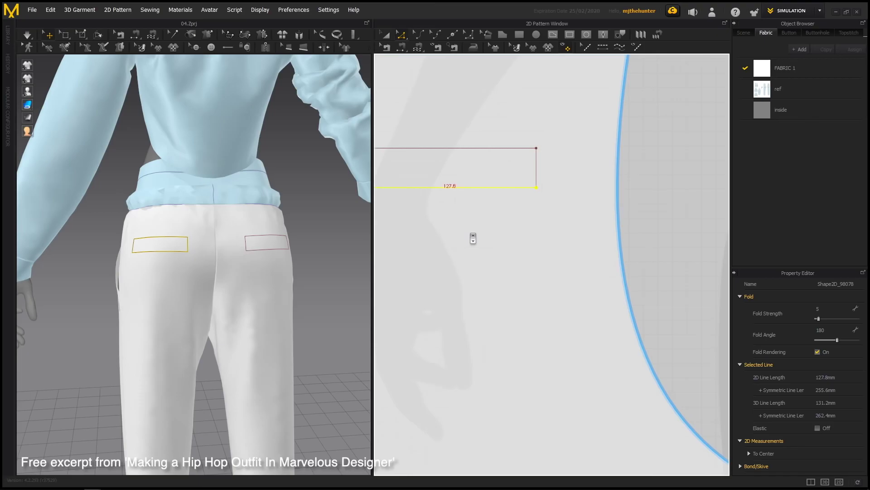
scroll(538, 165, "up", 1)
left_click_drag(540, 168, 542, 161)
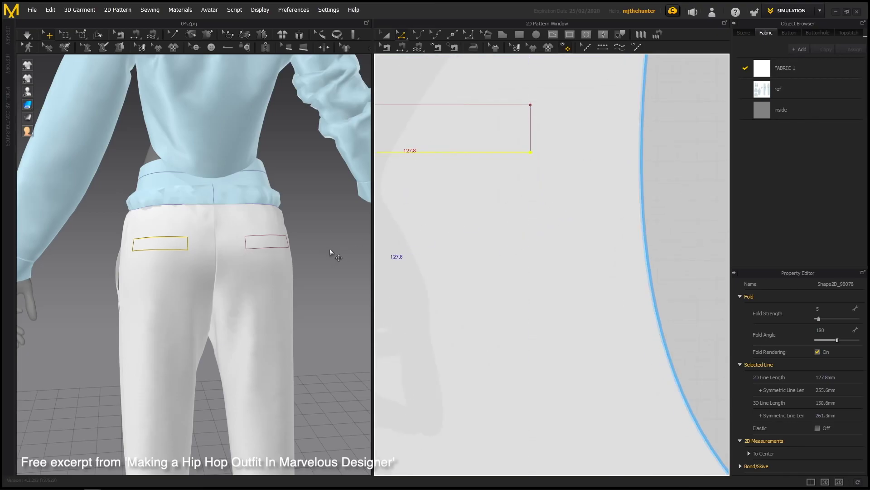
left_click(310, 249)
mouse_move(311, 248)
right_mouse_down()
mouse_move(345, 232)
mouse_move(346, 183)
right_mouse_up()
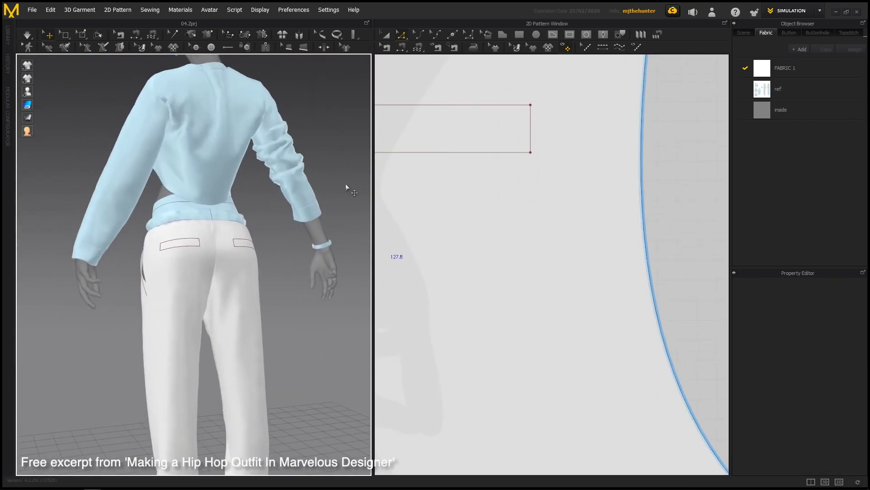
scroll(521, 204, "down", 3)
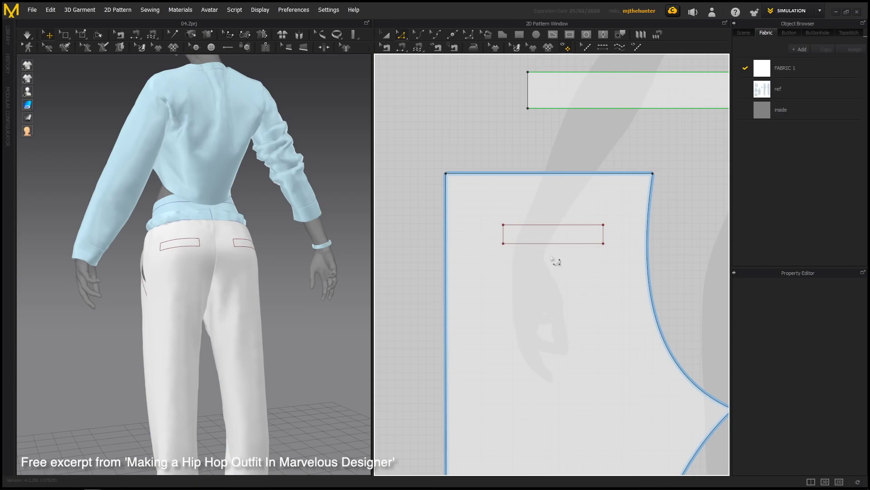
scroll(292, 263, "up", 2)
right_click_drag(292, 263, 295, 291)
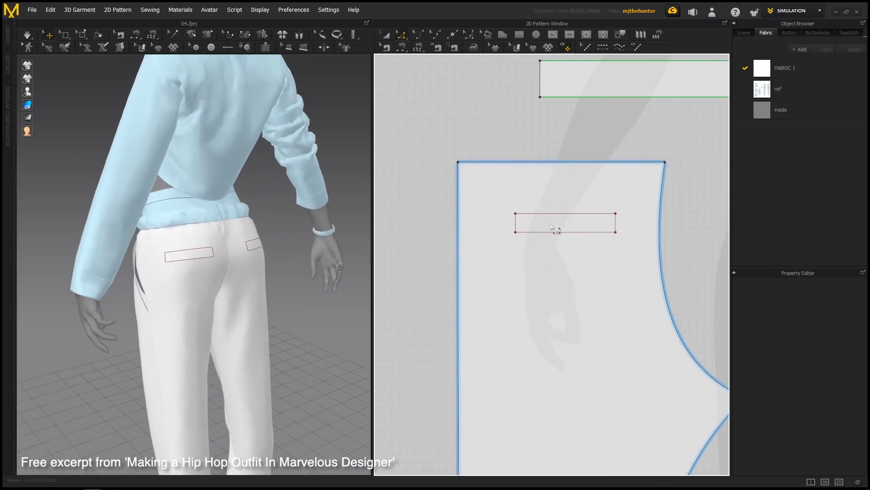
Clone the back pocket outline as a new pattern piece placed beside the back panel.
left_click(502, 200)
left_click_drag(490, 185, 646, 267)
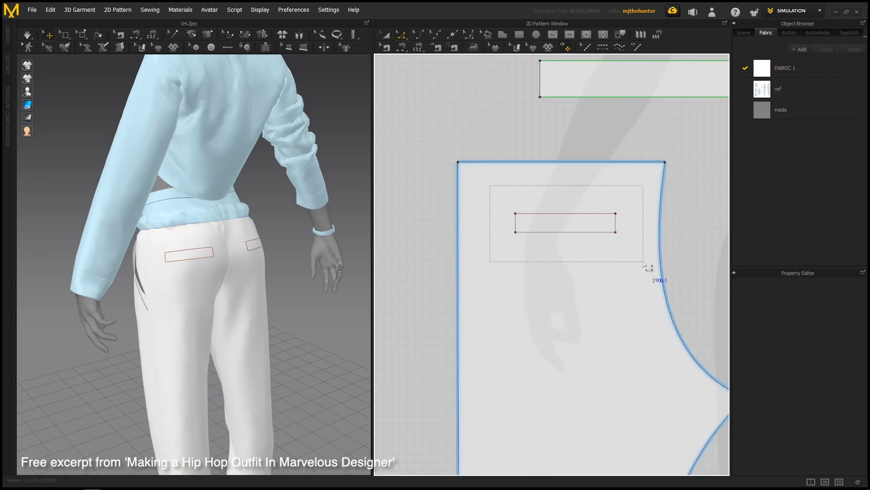
right_click(574, 215)
mouse_move(604, 288)
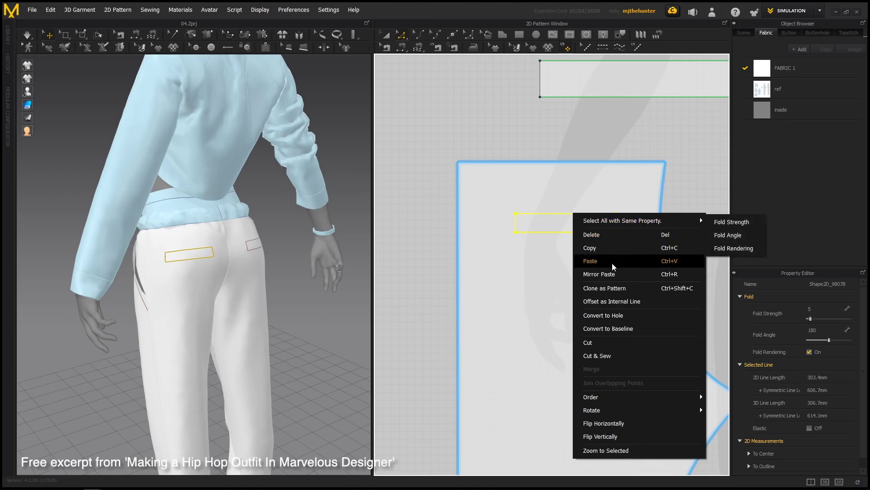
left_click(618, 291)
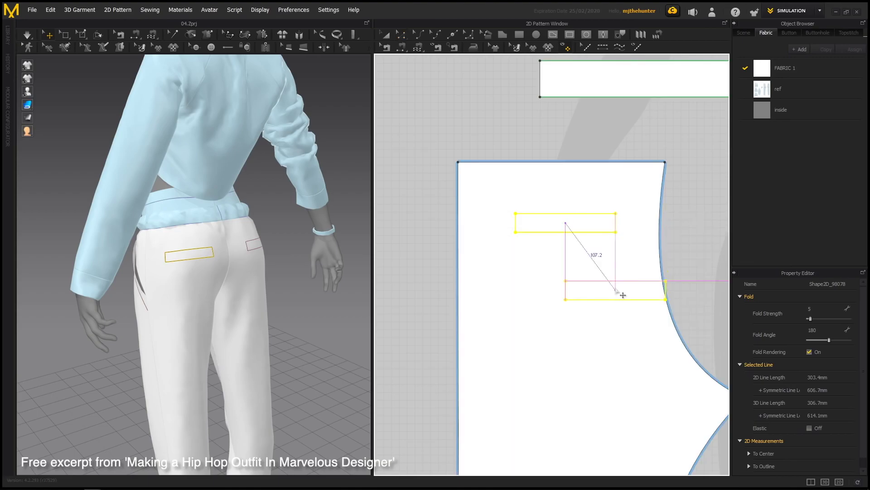
left_click(456, 148)
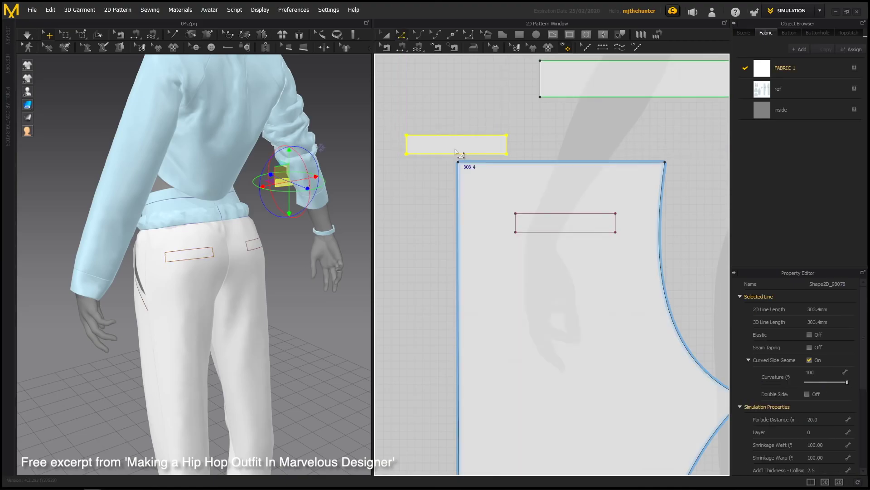
middle_click_drag(469, 134, 510, 142)
left_click(509, 141)
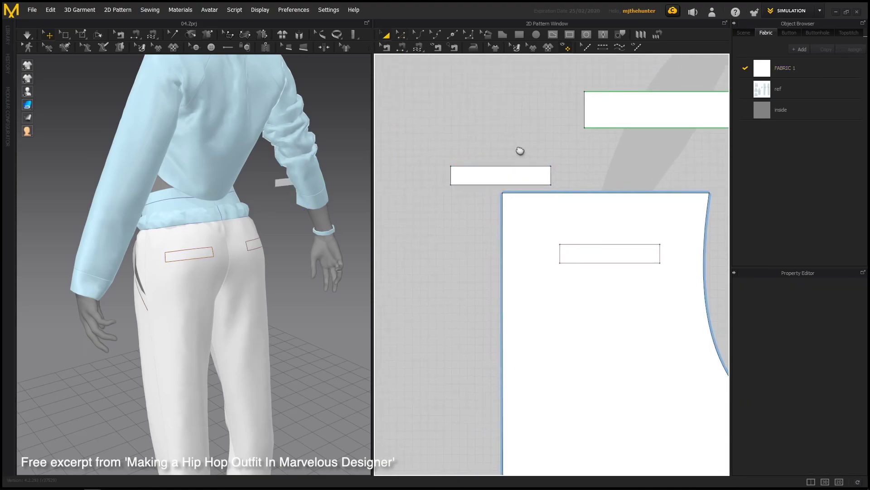
scroll(442, 201, "down", 2)
Switch to the back view and move the new pocket piece onto the back hip.
key("8")
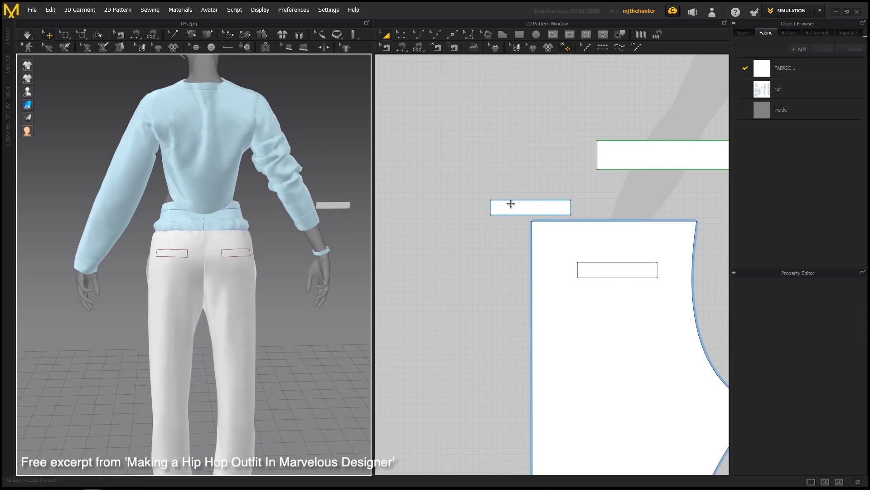
left_click(509, 202)
mouse_move(347, 217)
right_mouse_down()
mouse_move(315, 233)
mouse_move(308, 226)
right_mouse_up()
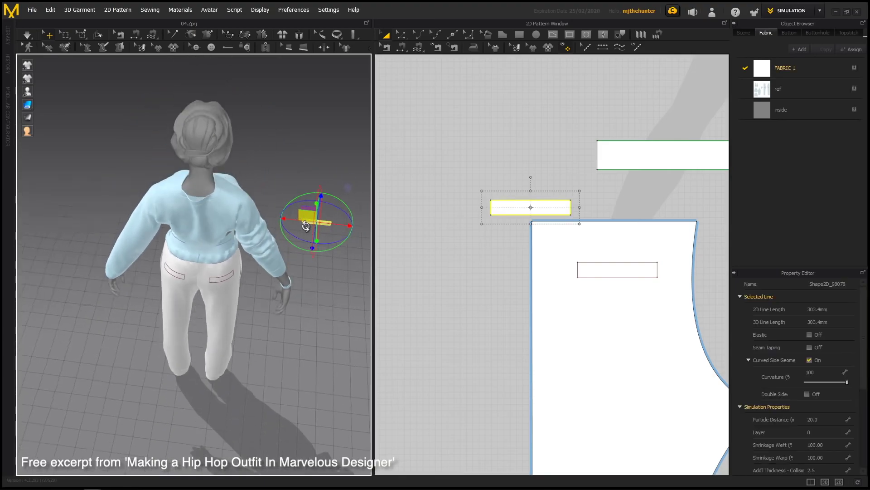
left_click_drag(304, 214, 165, 283)
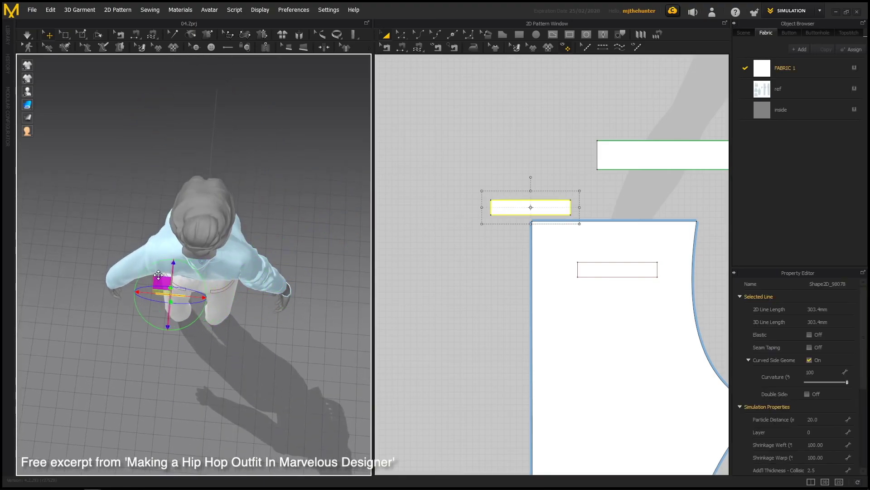
key("8")
scroll(253, 238, "up", 3)
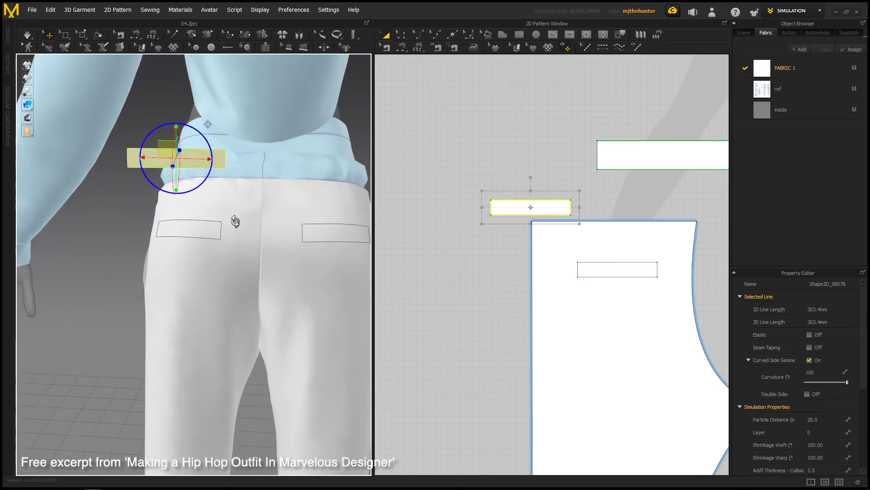
scroll(252, 240, "up", 3)
scroll(249, 247, "up", 3)
scroll(247, 247, "down", 5)
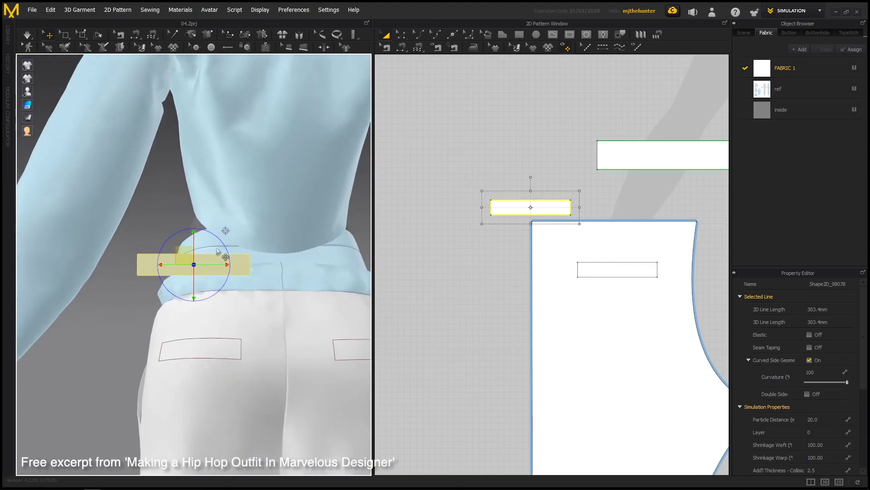
Lower the pocket piece further down the hip toward the pocket outline.
right_click_drag(247, 247, 190, 241)
left_click_drag(194, 241, 198, 297)
mouse_move(198, 297)
right_mouse_down()
mouse_move(231, 221)
mouse_move(121, 200)
right_mouse_up()
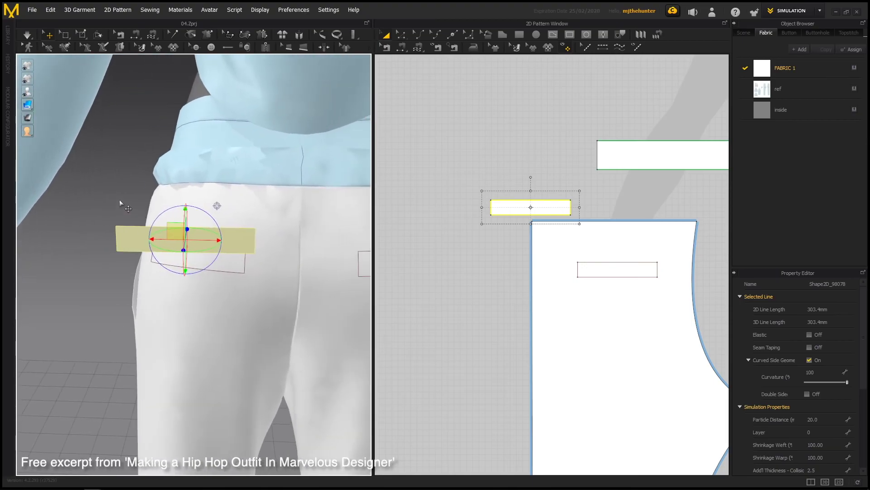
left_click(111, 202)
scroll(110, 202, "up", 2)
scroll(556, 172, "up", 2)
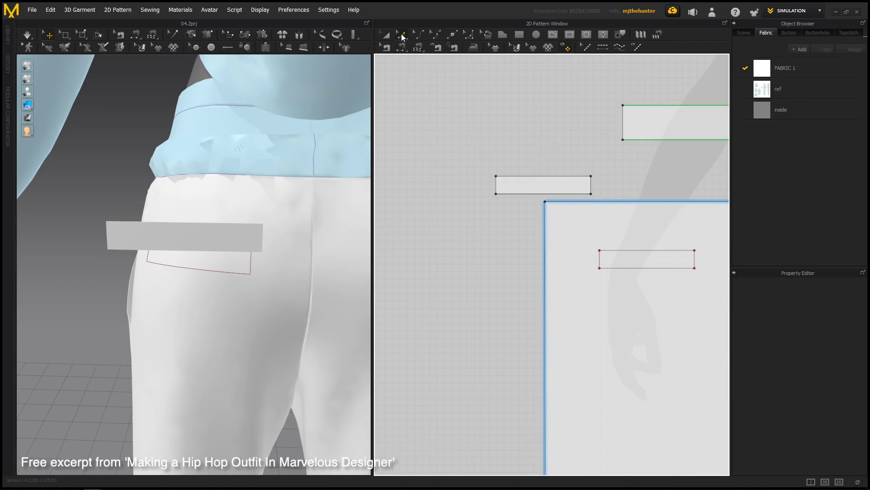
Unfold the pocket piece along its top edge and drag that edge up to make it taller.
right_click(537, 176)
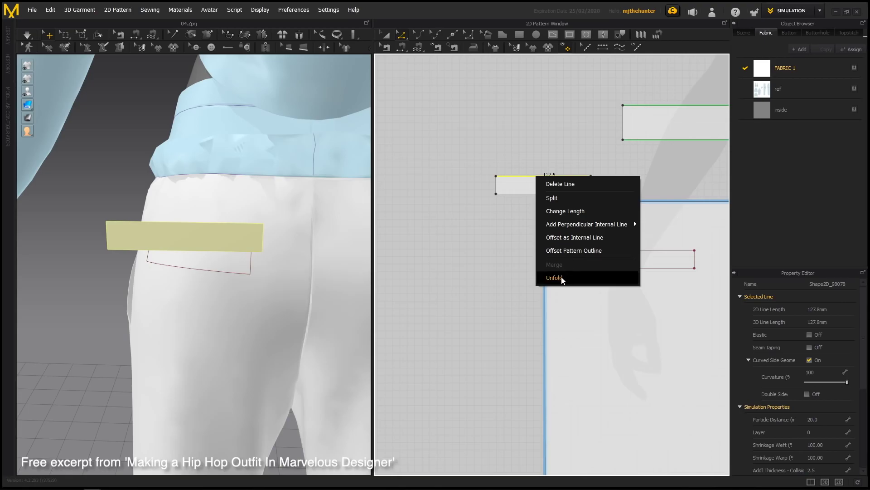
key("Escape")
left_click(517, 164)
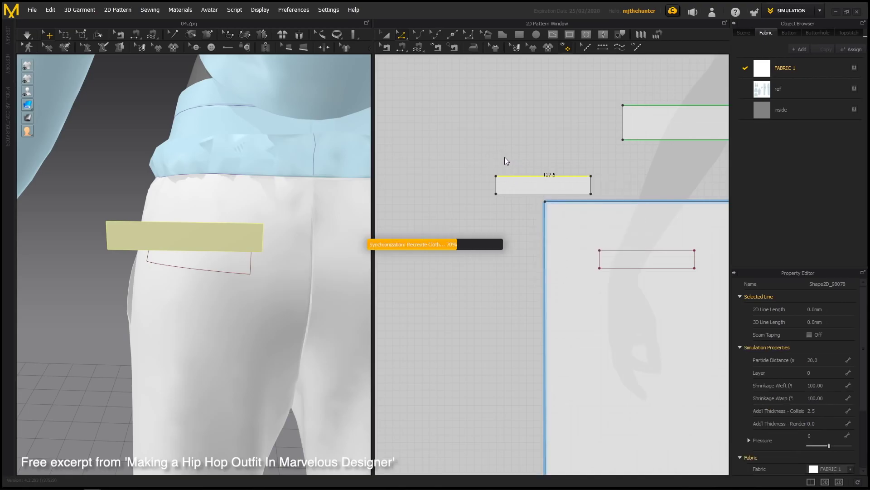
left_click_drag(512, 176, 512, 158)
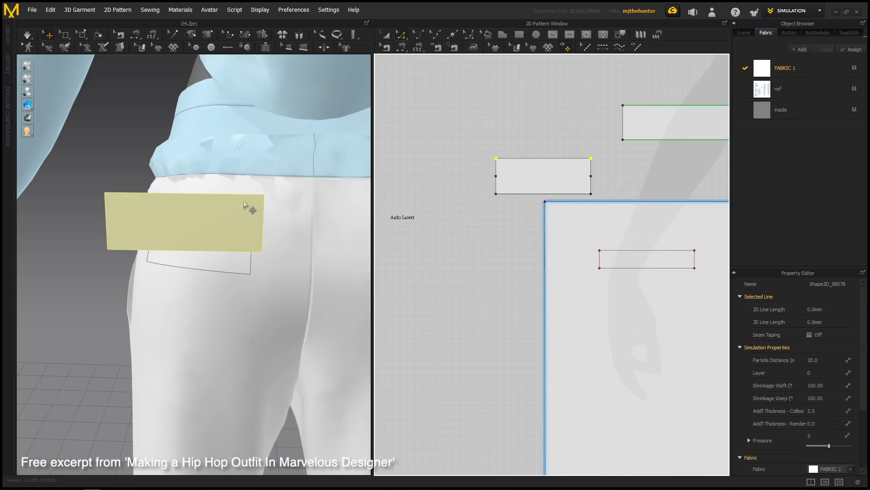
mouse_move(216, 225)
right_mouse_down()
mouse_move(206, 226)
mouse_move(254, 215)
mouse_move(191, 209)
mouse_move(189, 227)
mouse_move(281, 217)
right_mouse_up()
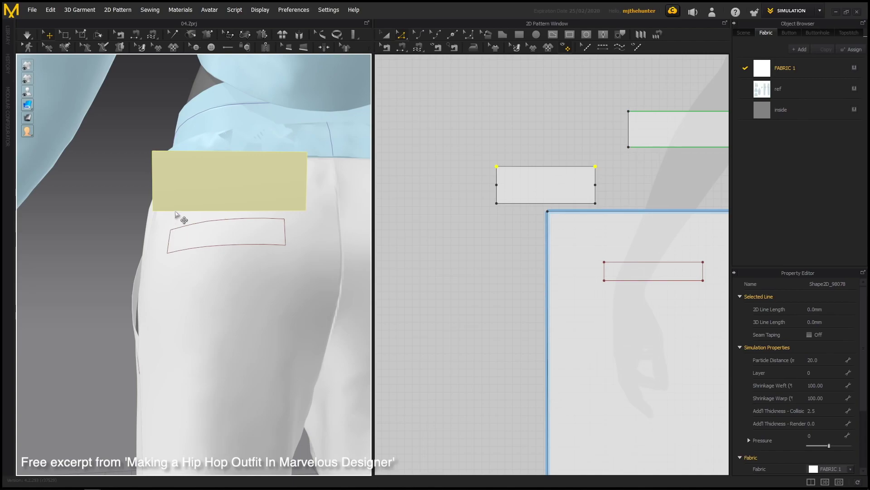
mouse_move(153, 166)
right_mouse_down()
mouse_move(264, 179)
mouse_move(274, 168)
right_mouse_up()
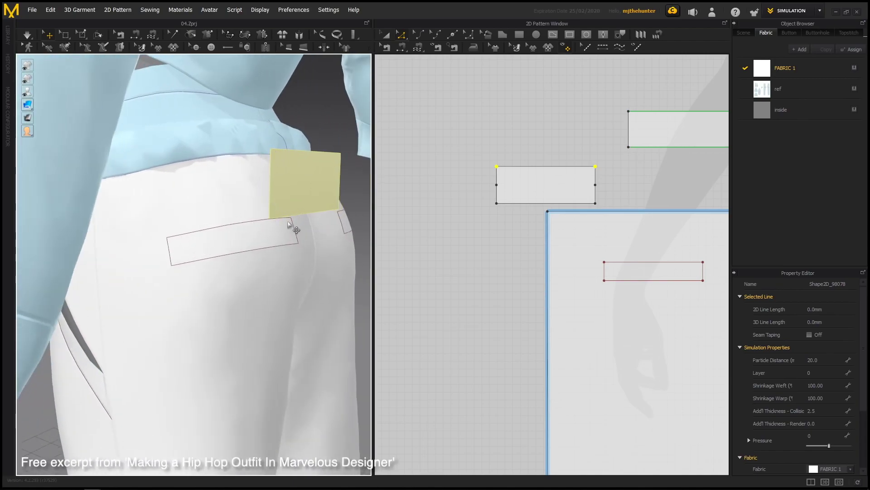
right_click_drag(290, 225, 282, 247)
Select both waistband pieces and move them upward.
left_click(92, 152)
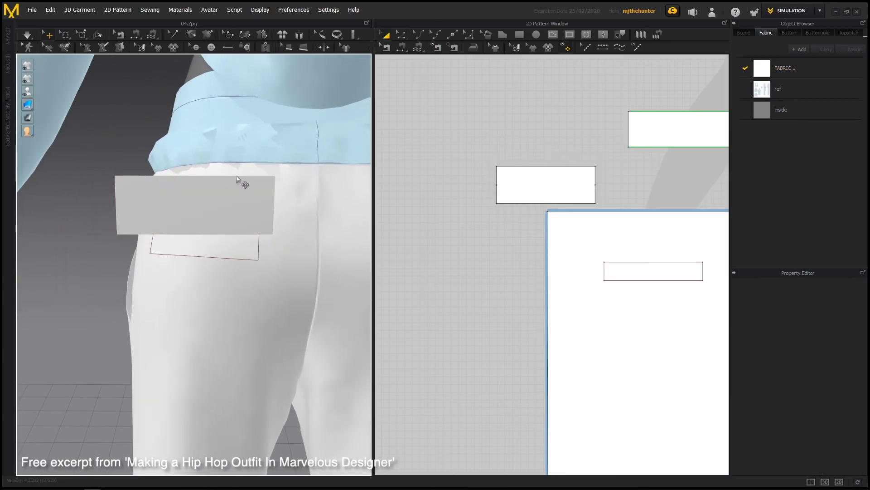
left_click(195, 185)
mouse_move(195, 184)
right_mouse_down()
mouse_move(227, 185)
mouse_move(300, 247)
mouse_move(265, 242)
mouse_move(217, 257)
mouse_move(211, 229)
right_mouse_up()
right_click_drag(497, 172, 444, 170)
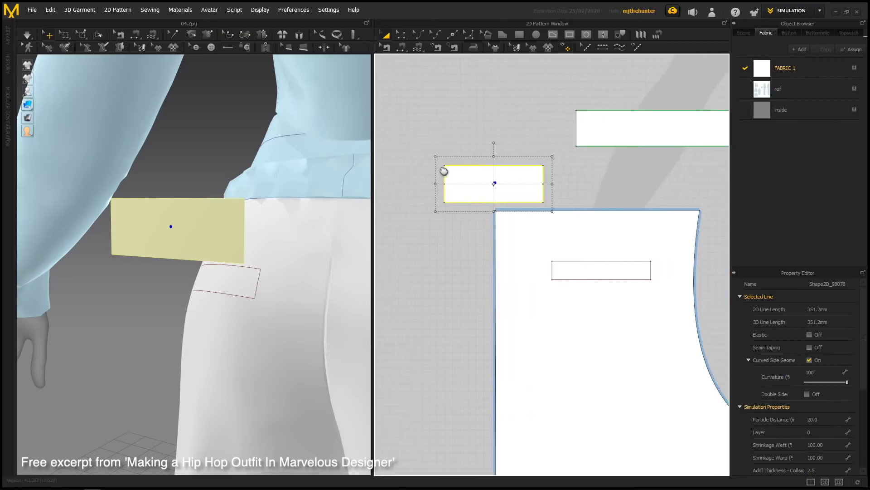
scroll(512, 118, "down", 5)
scroll(560, 201, "up", 4)
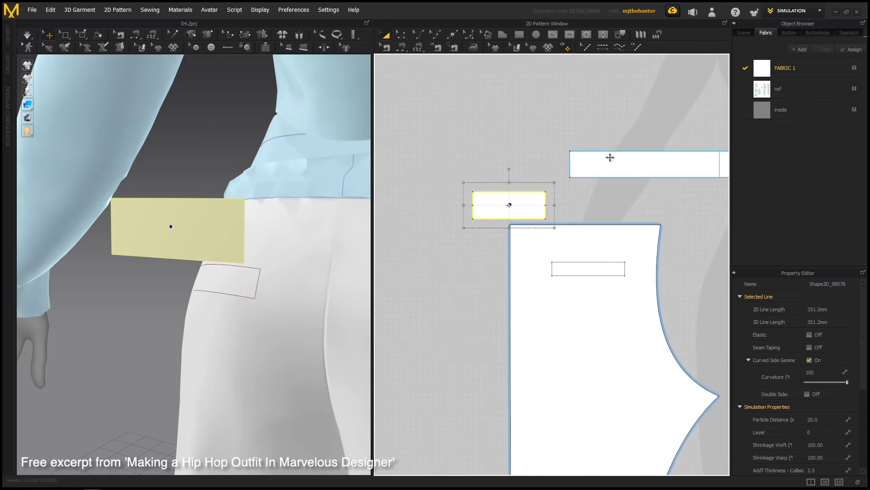
scroll(610, 157, "down", 3)
left_click_drag(705, 192, 414, 229)
left_click_drag(464, 219, 464, 201)
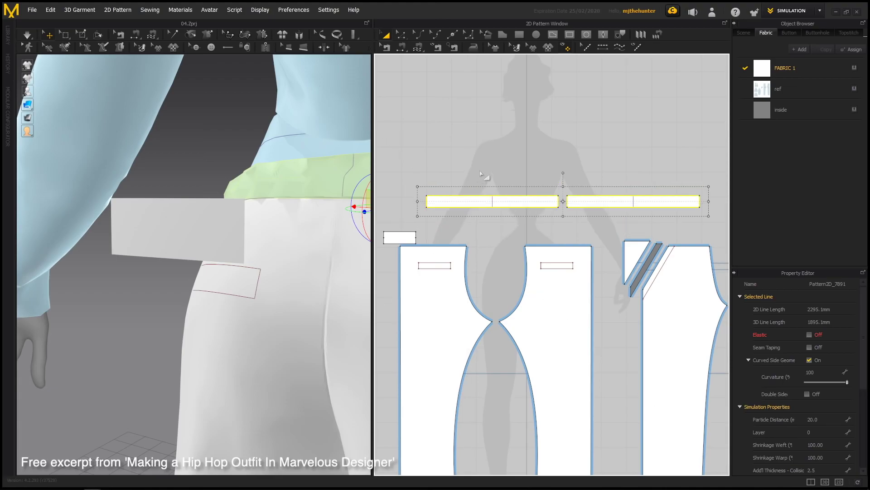
Centre the pocket piece above the back panel's pocket outline.
scroll(464, 201, "up", 1)
middle_click_drag(482, 217, 510, 217)
scroll(510, 217, "up", 2)
left_click_drag(534, 192, 623, 192)
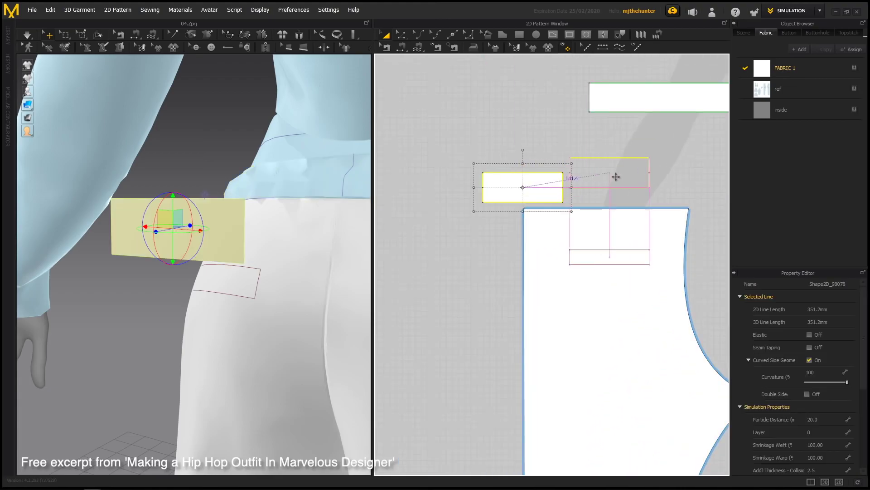
Sew the back pocket piece's bottom edge to the pocket outline's bottom edge.
left_click(647, 158)
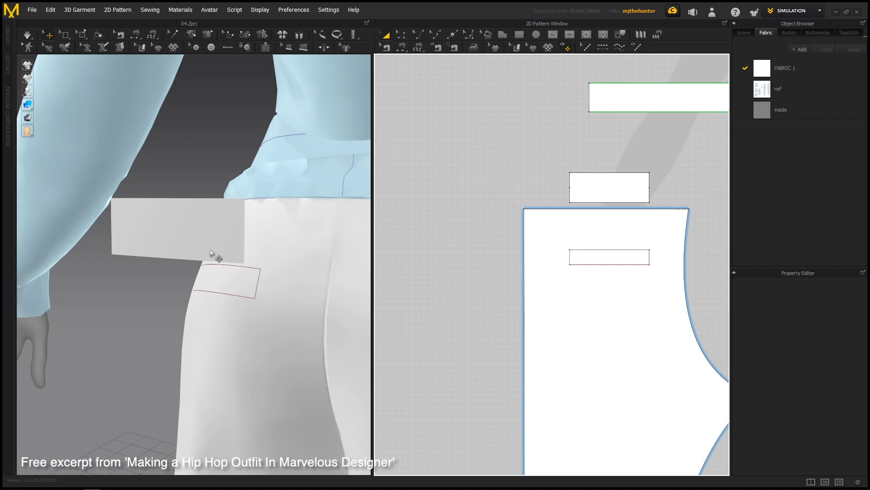
mouse_move(212, 254)
right_mouse_down()
mouse_move(327, 236)
mouse_move(267, 220)
right_mouse_up()
scroll(508, 171, "up", 1)
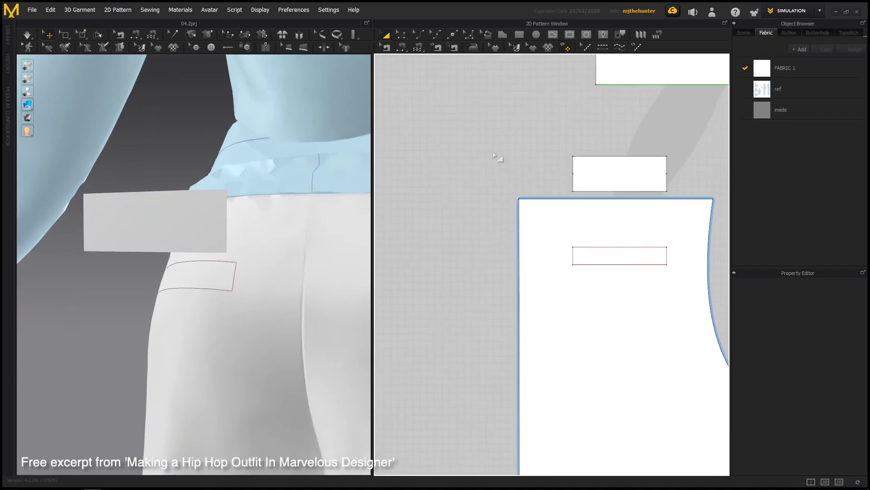
key("t")
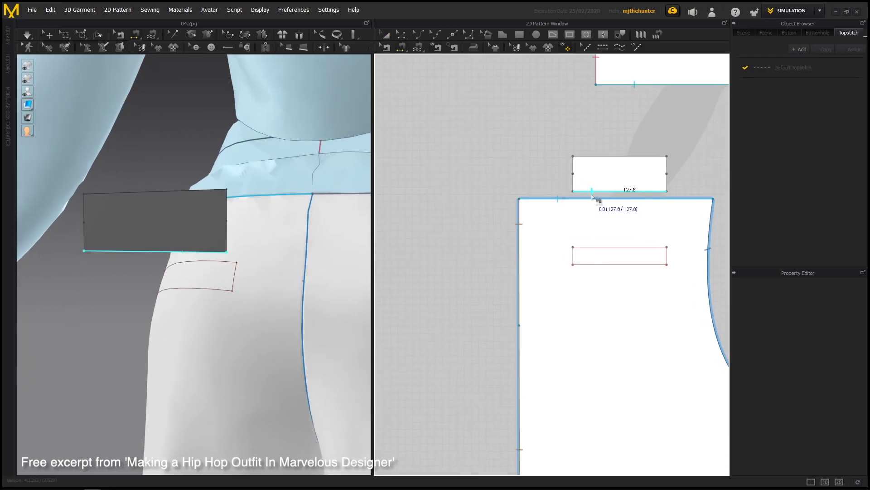
left_click(592, 194)
left_click(591, 265)
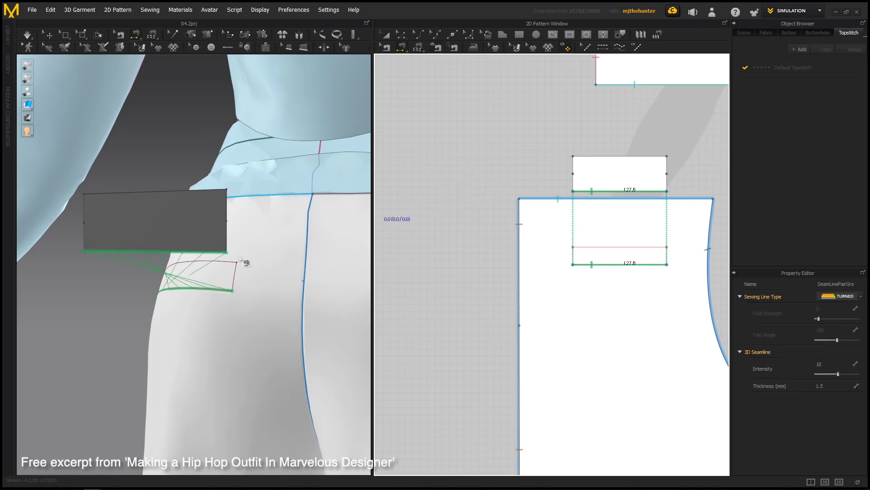
Select the pocket piece and zoom out to check its placement on the pants.
right_click_drag(218, 247, 180, 247)
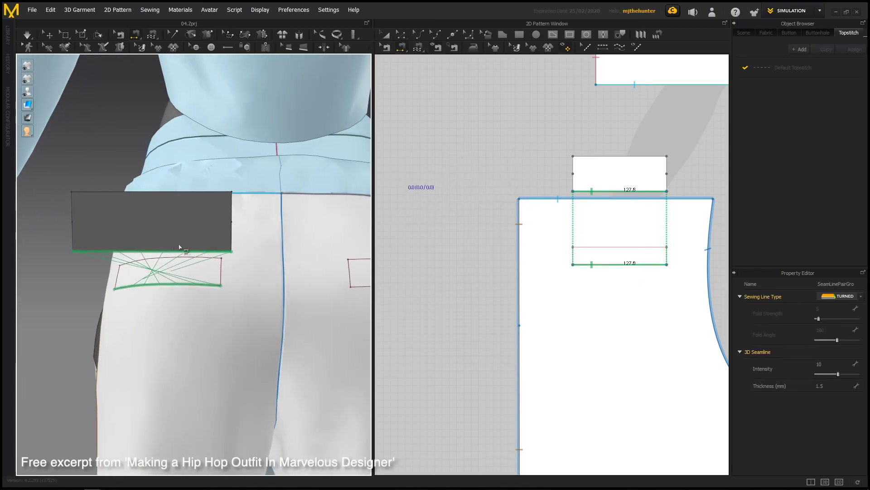
key("q")
left_click(145, 220)
scroll(144, 219, "down", 3)
mouse_move(144, 219)
right_mouse_down()
mouse_move(111, 201)
mouse_move(245, 190)
mouse_move(227, 218)
mouse_move(176, 171)
mouse_move(200, 218)
right_mouse_up()
left_click(113, 200)
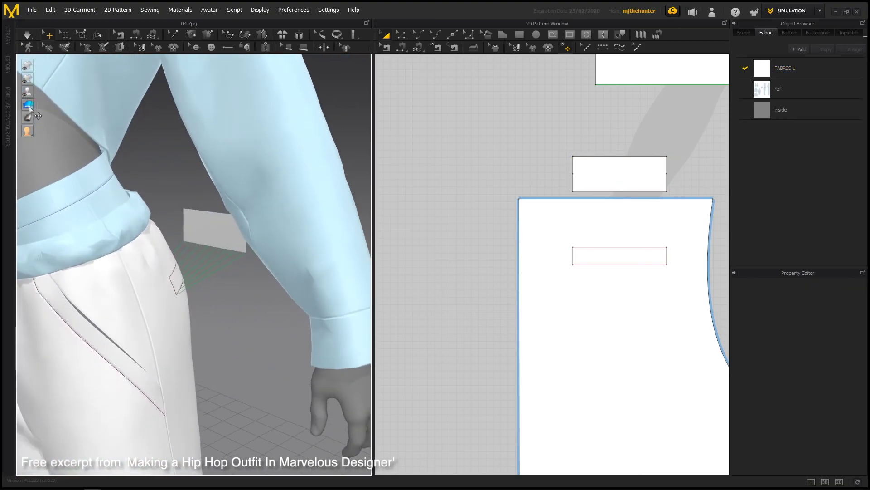
Orbit to a straight-on back view and simulate so the pocket piece drapes.
right_click_drag(72, 125, 176, 155)
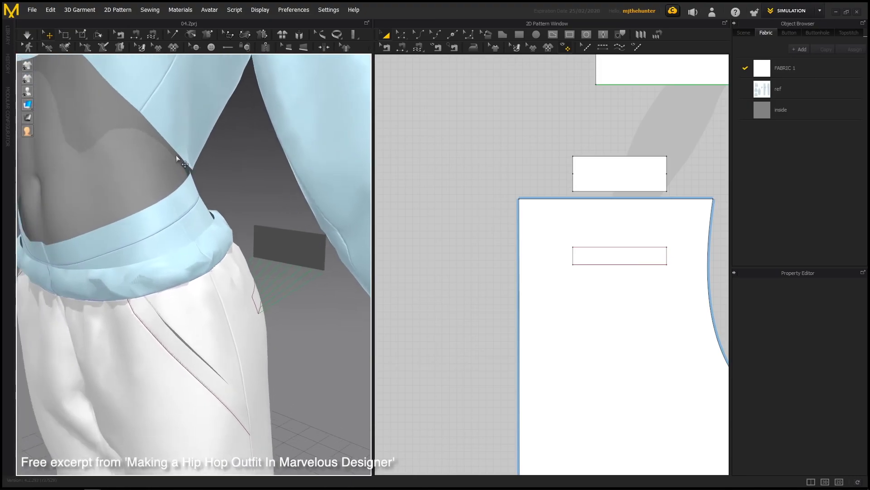
right_click_drag(114, 128, 253, 197)
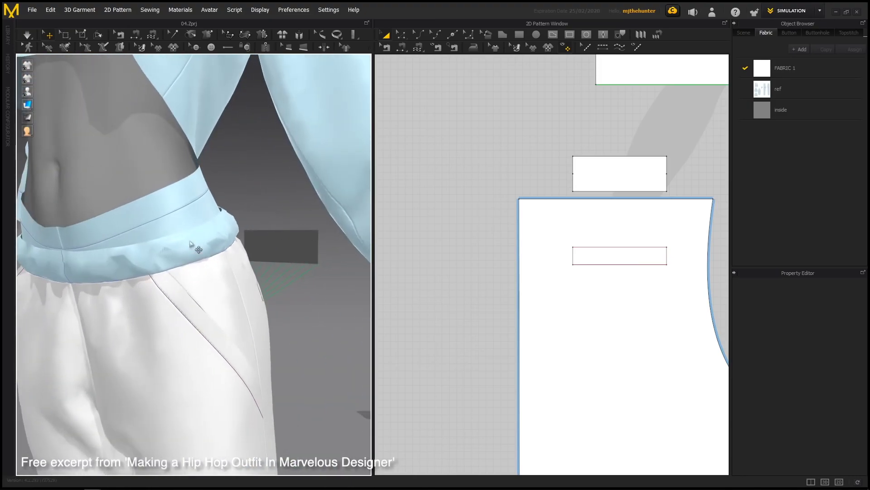
right_click_drag(312, 231, 125, 295)
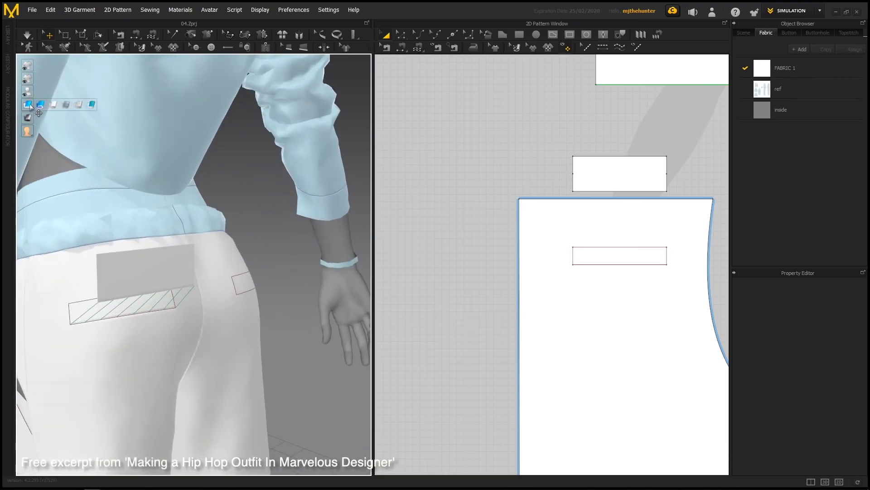
mouse_move(127, 208)
right_mouse_down()
mouse_move(215, 226)
mouse_move(194, 229)
right_mouse_up()
key("space")
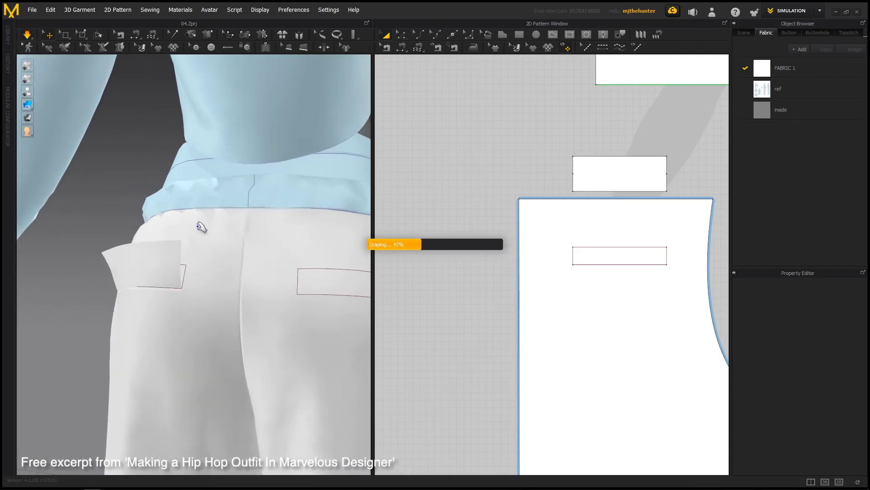
right_click_drag(154, 227, 168, 226)
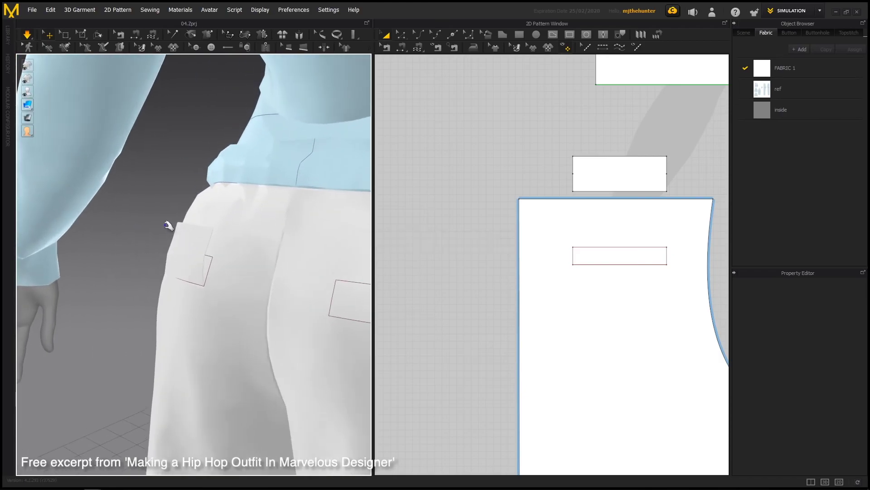
Stop the simulation and draw a horizontal fold line across the pocket rectangle's middle.
key("space")
scroll(453, 205, "up", 3)
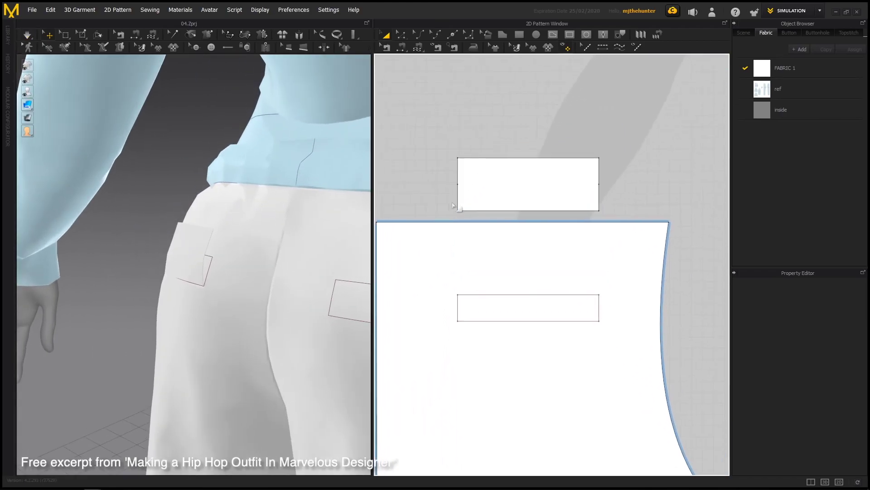
left_click(552, 34)
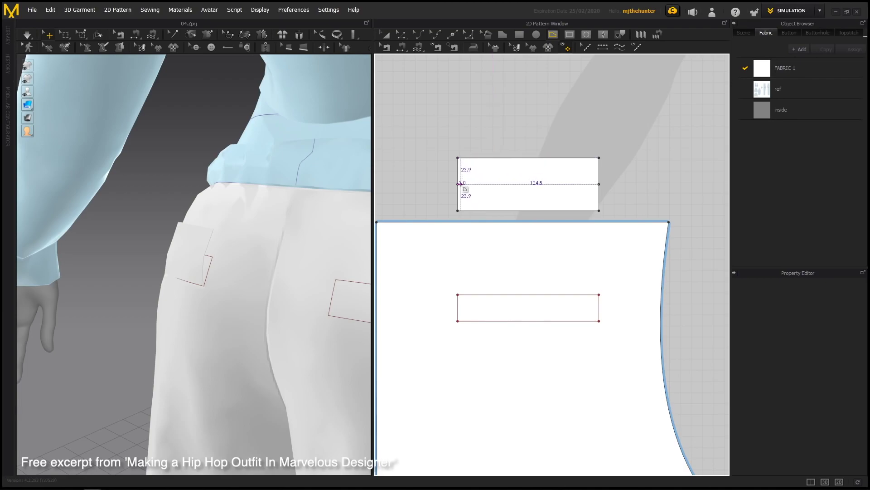
left_click(600, 184)
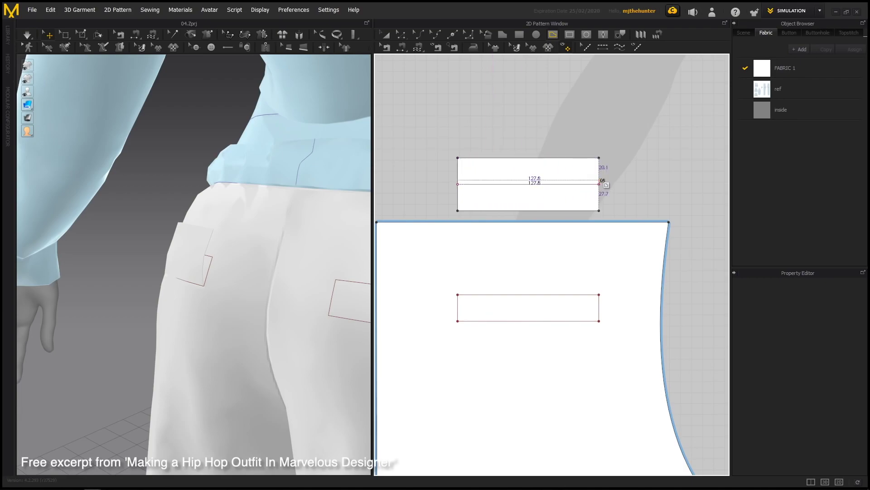
key("Return")
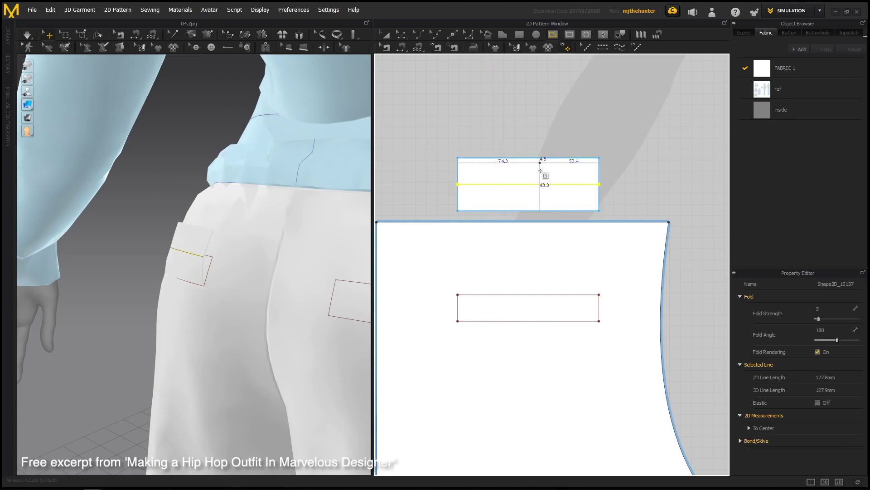
Drag the back pocket piece down and out, away from the pants.
left_click(158, 165)
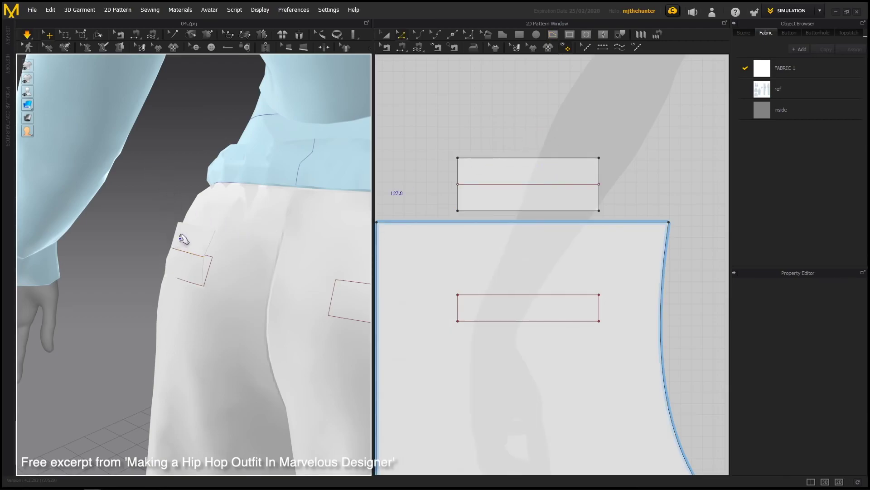
left_click(166, 248)
left_click_drag(155, 257, 139, 290)
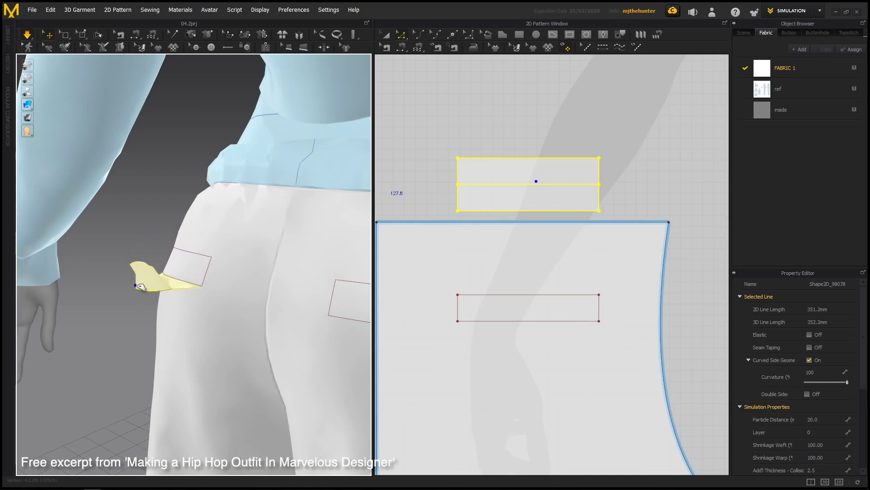
View the pulled-out pocket from the side, re-centre both views, and enable Segment Sewing.
left_click(135, 213)
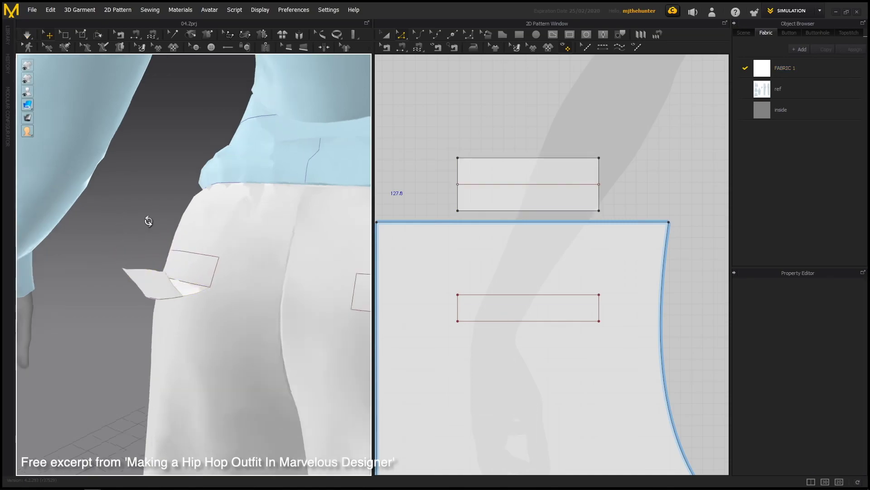
mouse_move(148, 220)
right_mouse_down()
mouse_move(245, 247)
mouse_move(214, 201)
mouse_move(268, 214)
mouse_move(299, 240)
mouse_move(263, 191)
mouse_move(297, 194)
mouse_move(297, 209)
mouse_move(321, 229)
mouse_move(323, 252)
right_mouse_up()
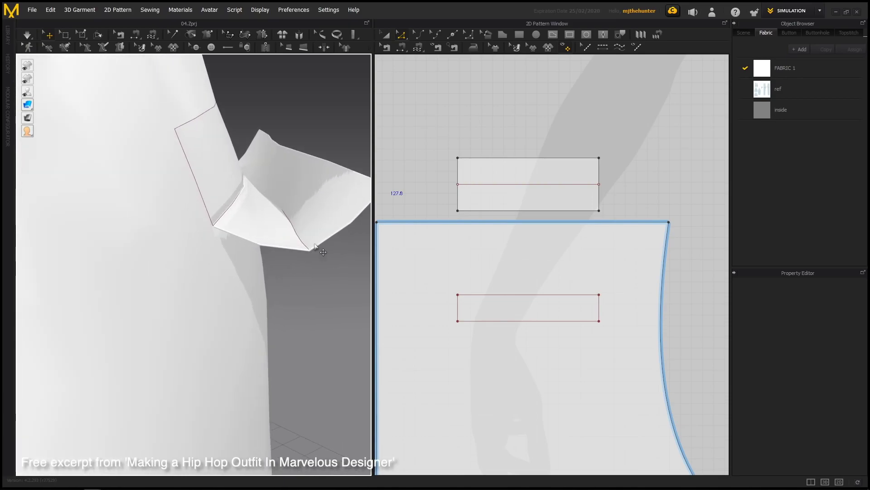
right_click_drag(332, 219, 302, 221)
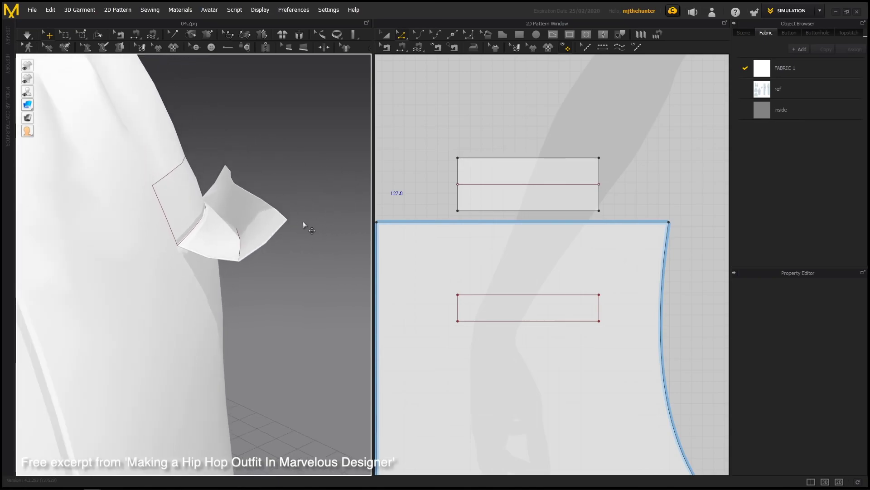
middle_click_drag(297, 230, 288, 232)
middle_click_drag(400, 187, 418, 187)
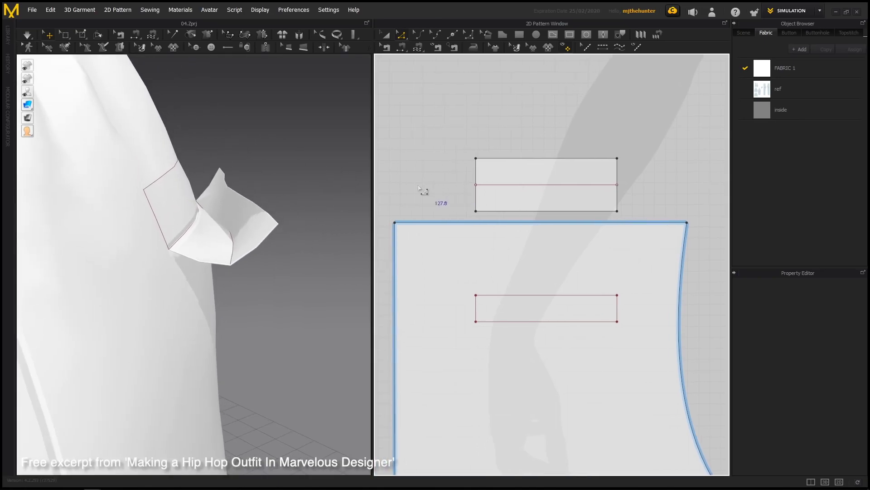
key("t")
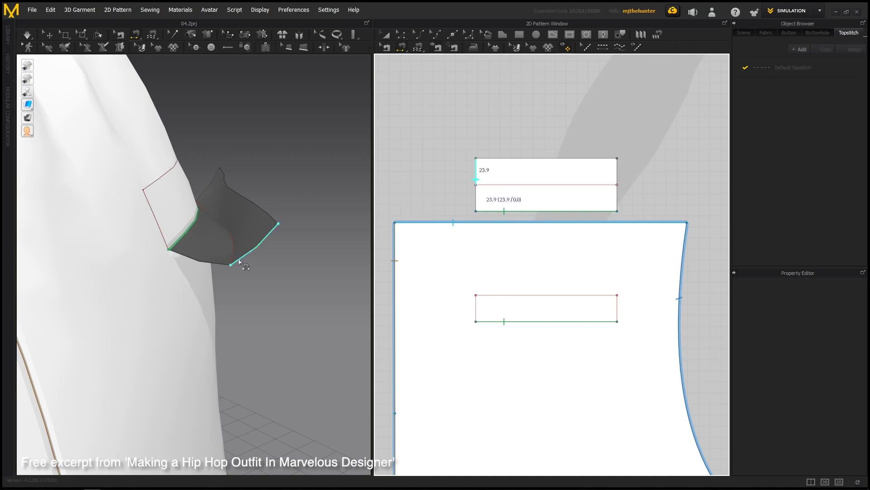
Sew the pocket piece's edge to the back pocket opening and simulate the drape.
left_click(215, 265)
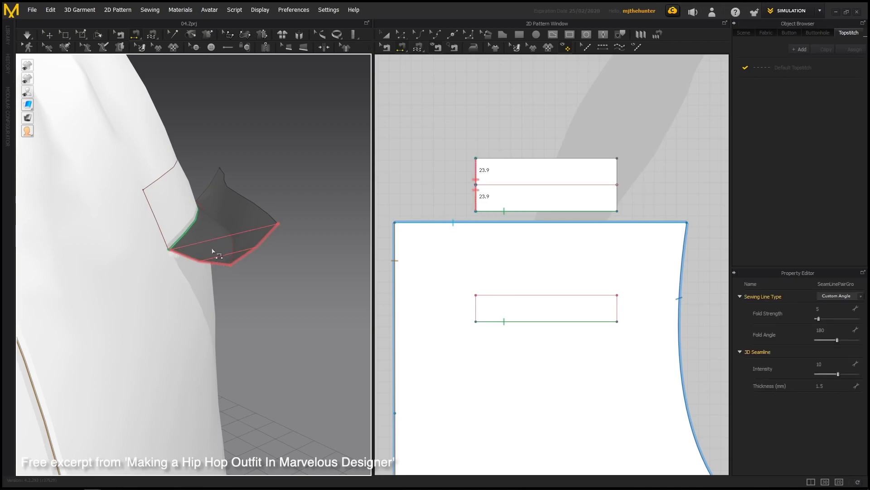
mouse_move(213, 250)
right_mouse_down()
mouse_move(198, 243)
mouse_move(113, 258)
mouse_move(190, 228)
mouse_move(326, 259)
mouse_move(189, 262)
mouse_move(195, 210)
mouse_move(208, 239)
right_mouse_up()
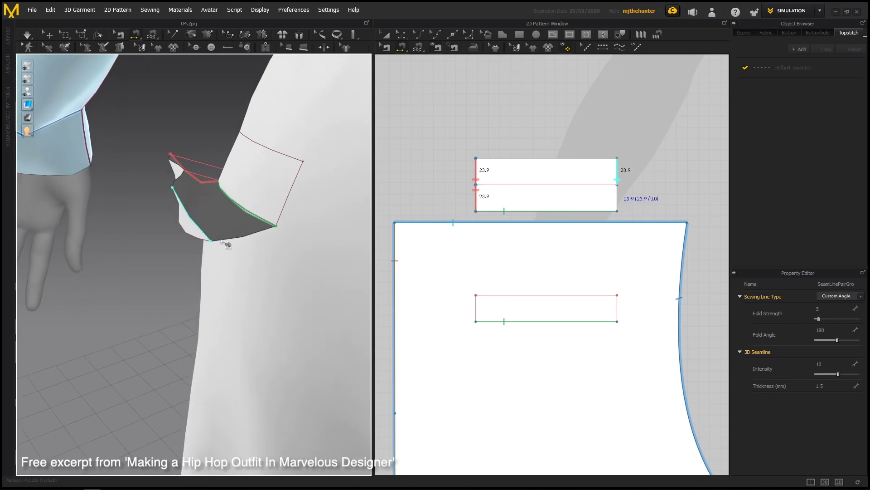
mouse_move(228, 241)
right_mouse_down()
mouse_move(226, 212)
mouse_move(237, 233)
right_mouse_up()
key("q")
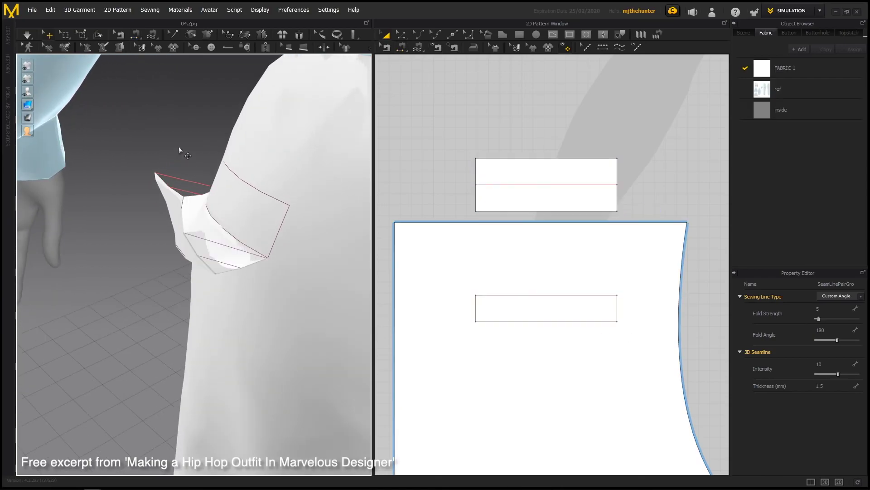
key("space")
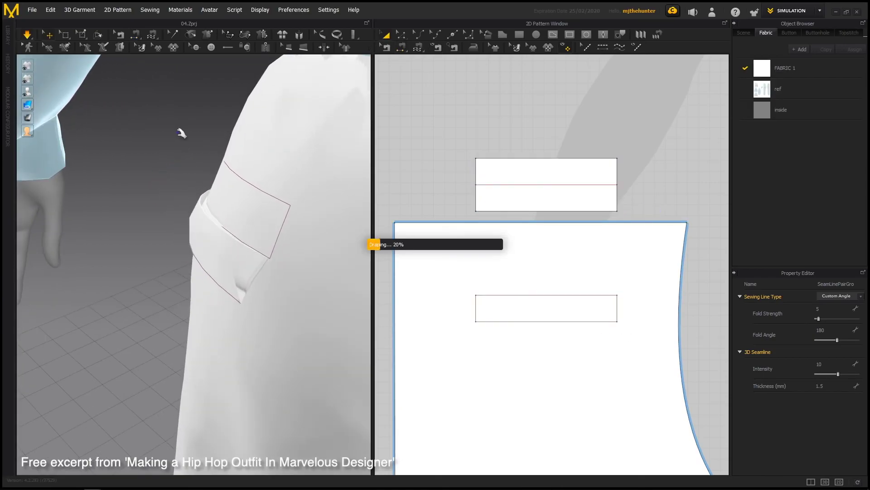
mouse_move(235, 241)
right_mouse_down()
mouse_move(252, 225)
mouse_move(230, 208)
mouse_move(220, 245)
mouse_move(229, 236)
right_mouse_up()
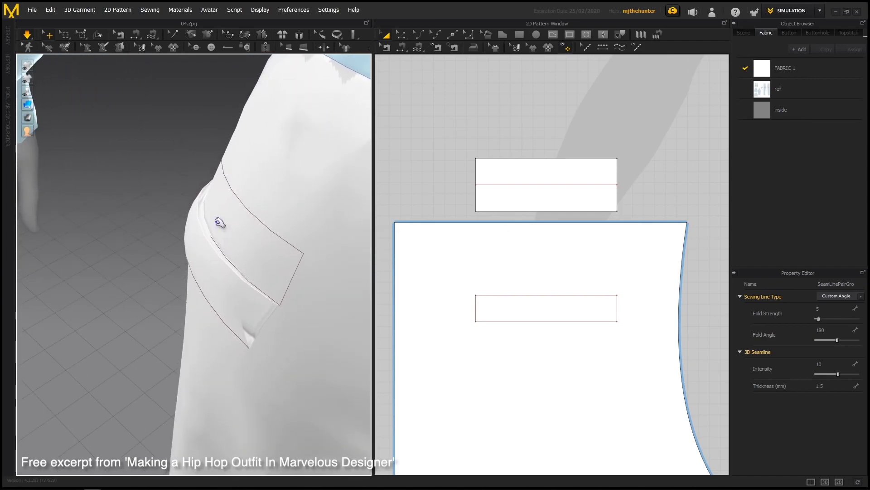
mouse_move(224, 218)
right_mouse_down()
mouse_move(233, 259)
mouse_move(220, 313)
mouse_move(259, 252)
mouse_move(230, 232)
mouse_move(292, 221)
right_mouse_up()
Re-simulate and lift the pocket flap upward over the slot.
left_click(264, 236)
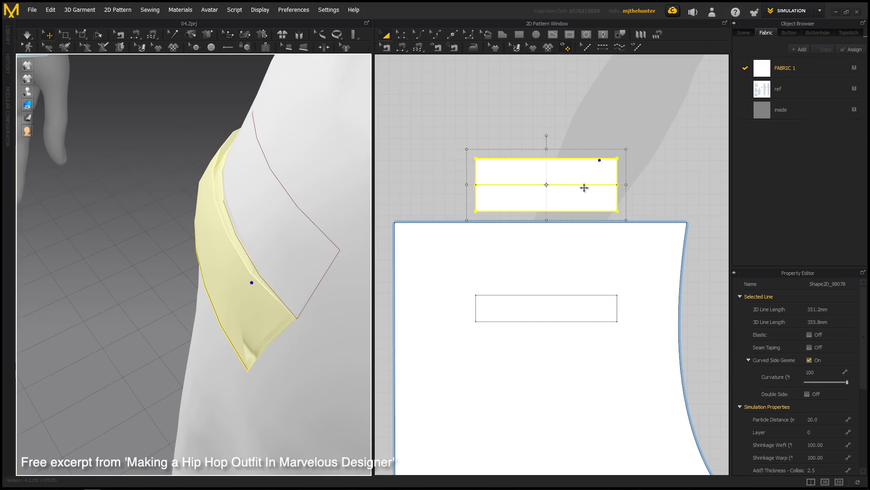
key("h")
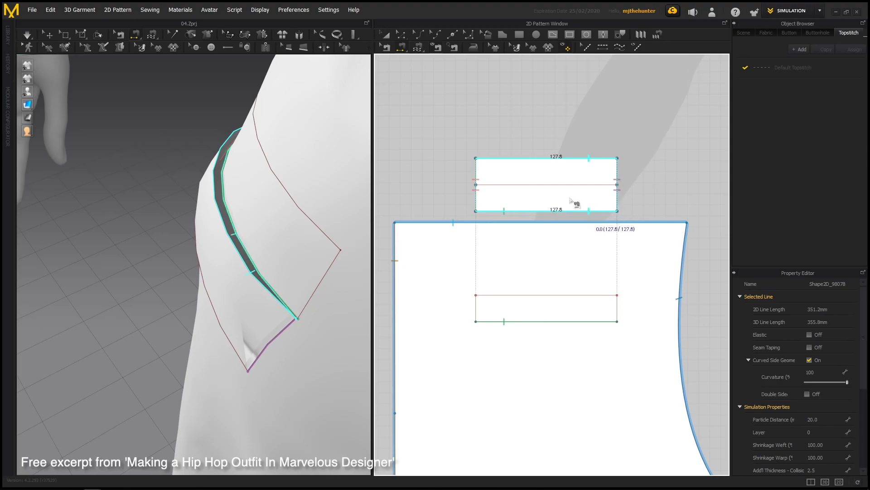
key("a")
key("space")
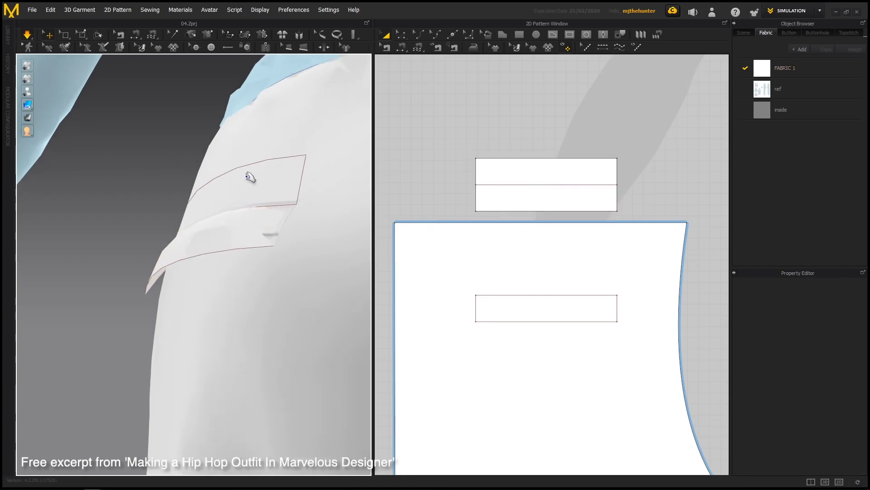
left_click_drag(238, 254, 296, 150)
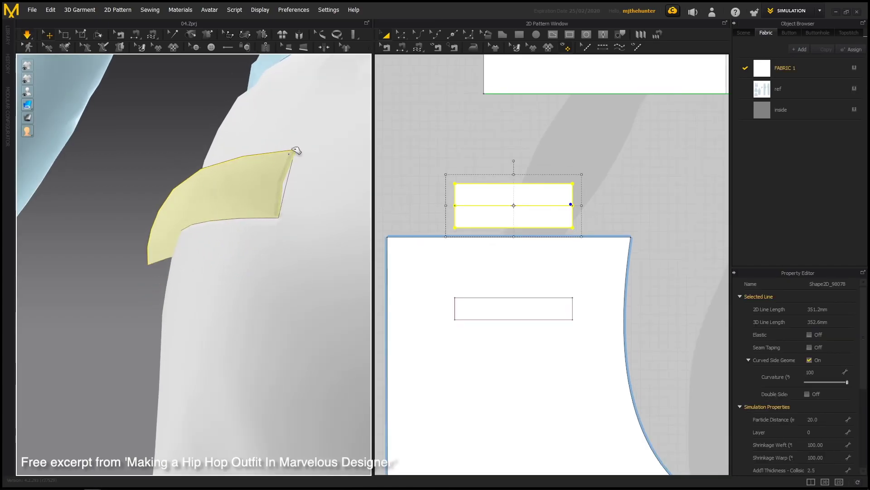
Release the flap and zoom in on its edge for a close look.
left_click(150, 170)
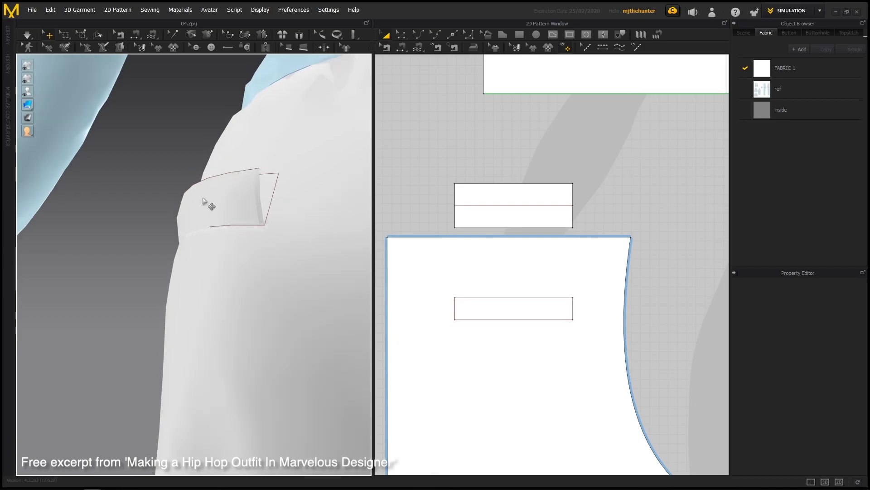
mouse_move(203, 200)
right_mouse_down()
mouse_move(278, 223)
mouse_move(266, 245)
mouse_move(235, 194)
mouse_move(304, 203)
right_mouse_up()
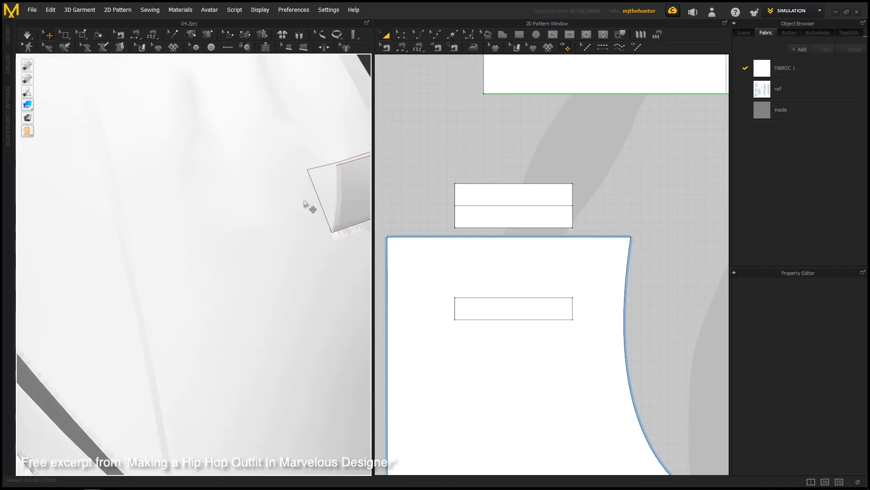
scroll(305, 204, "down", 2)
scroll(308, 199, "down", 2)
scroll(300, 216, "up", 5)
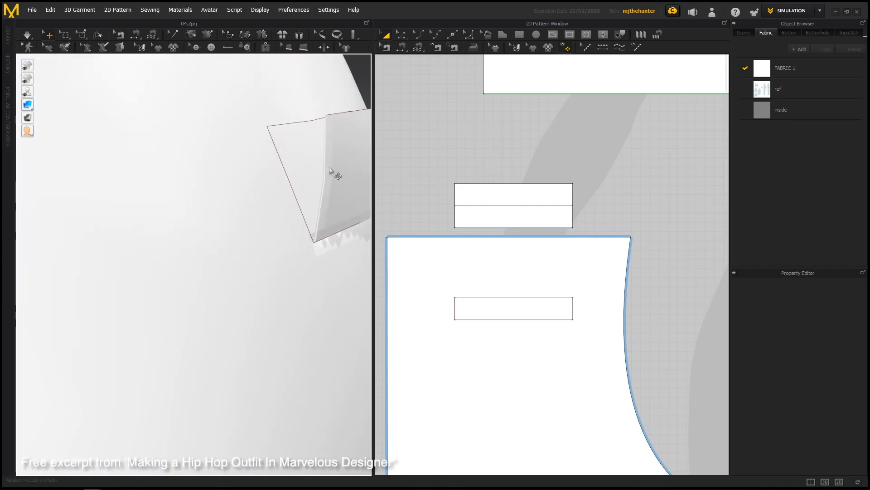
mouse_move(280, 156)
right_mouse_down()
mouse_move(273, 198)
mouse_move(358, 190)
right_mouse_up()
Sew the flap's right and left ends to the slot's matching ends and simulate.
key("t")
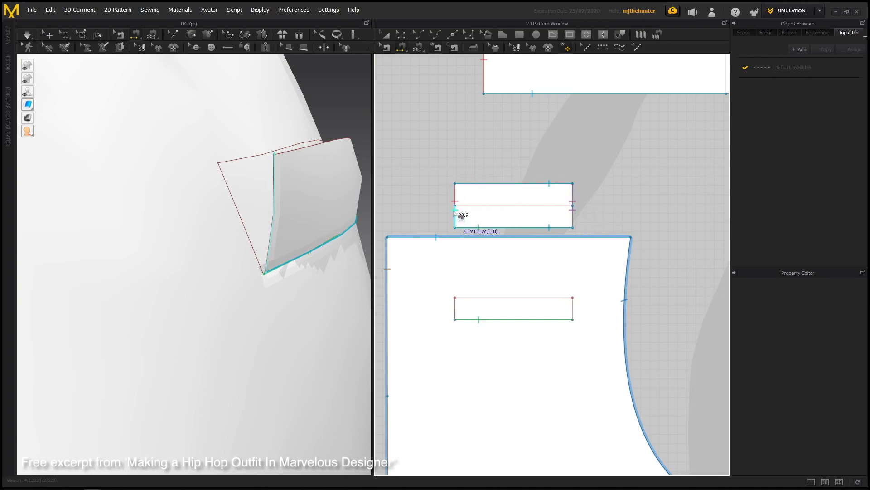
left_click(456, 211)
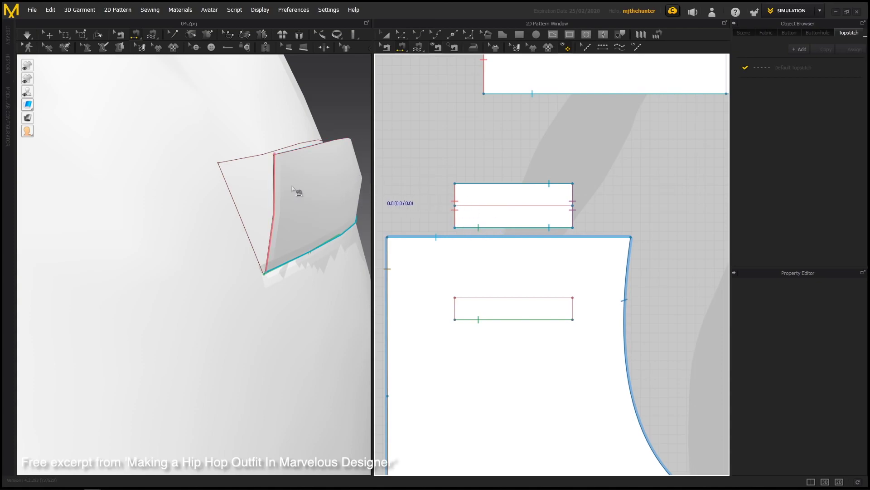
right_click_drag(292, 189, 326, 210)
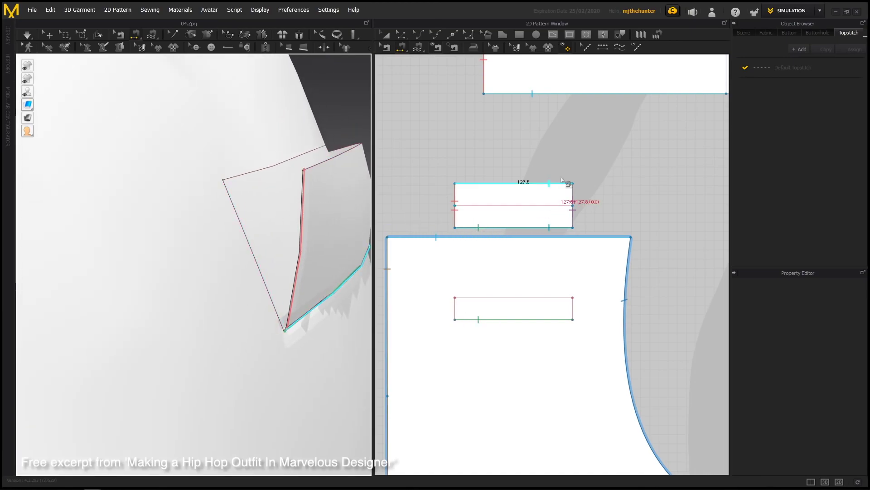
left_click(574, 190)
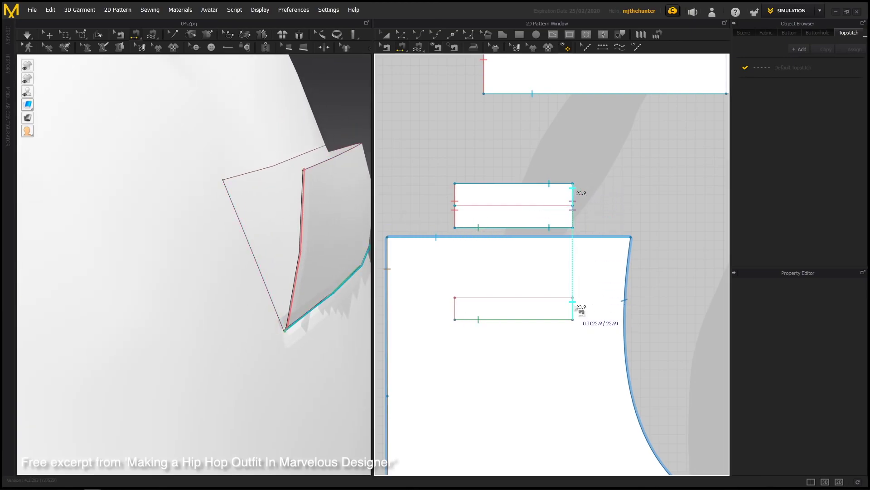
left_click(582, 309)
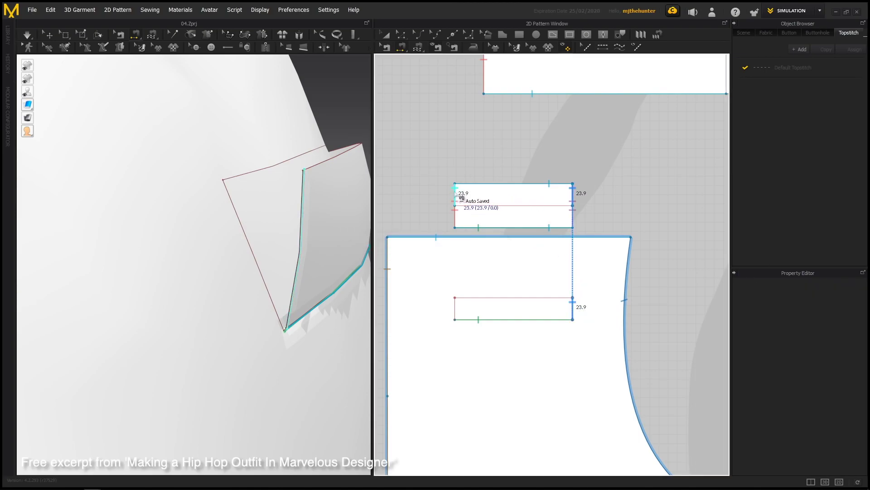
left_click(456, 194)
left_click(459, 295)
key("space")
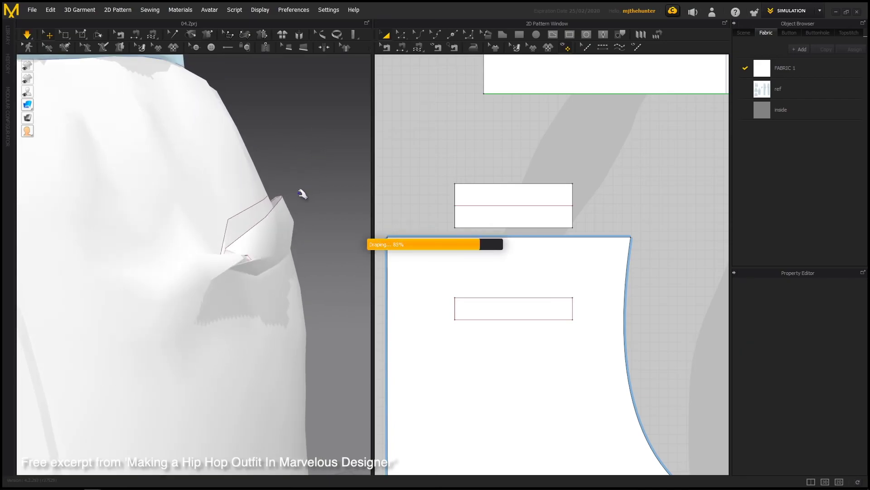
Re-sew the flap's 23.9 mm right and left edges to the opening ends as turned seams, then simulate.
mouse_move(287, 207)
left_mouse_down()
mouse_move(235, 214)
mouse_move(241, 204)
left_mouse_up()
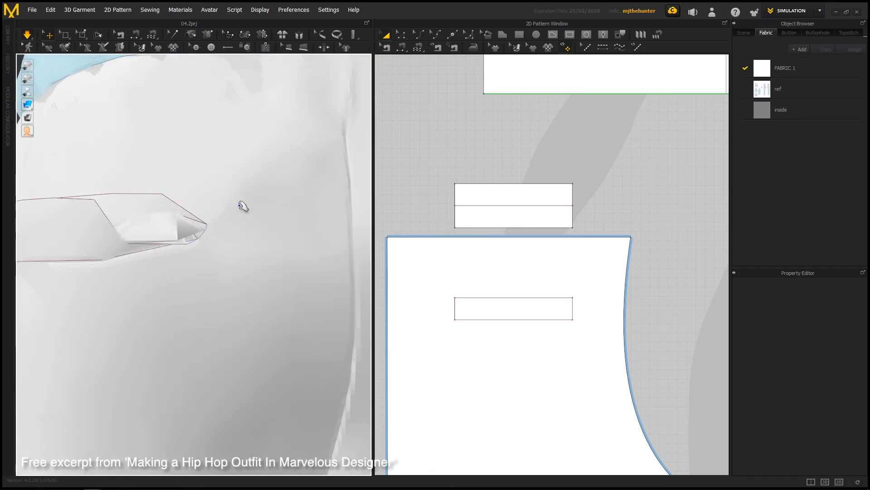
left_click(572, 192)
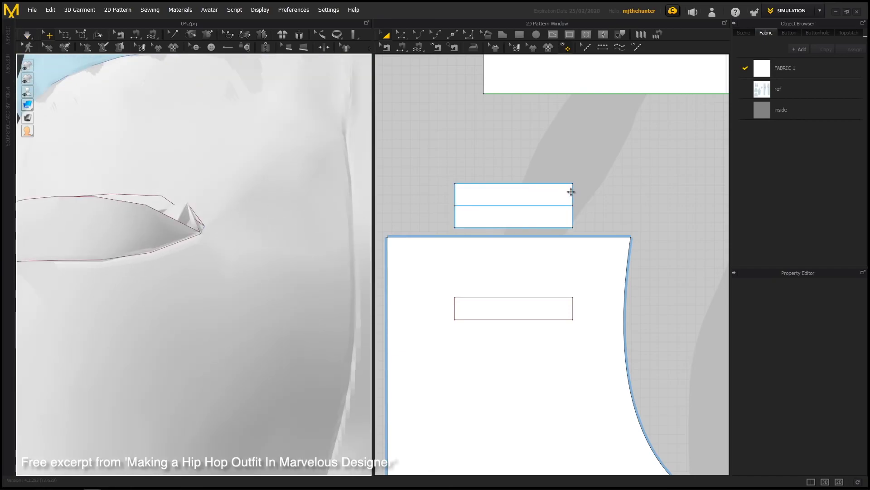
key("1")
mouse_move(573, 194)
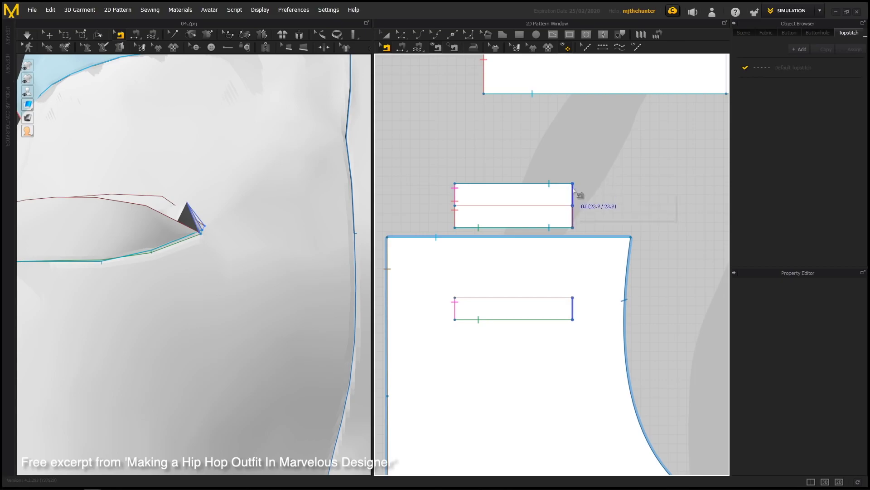
left_click(598, 209)
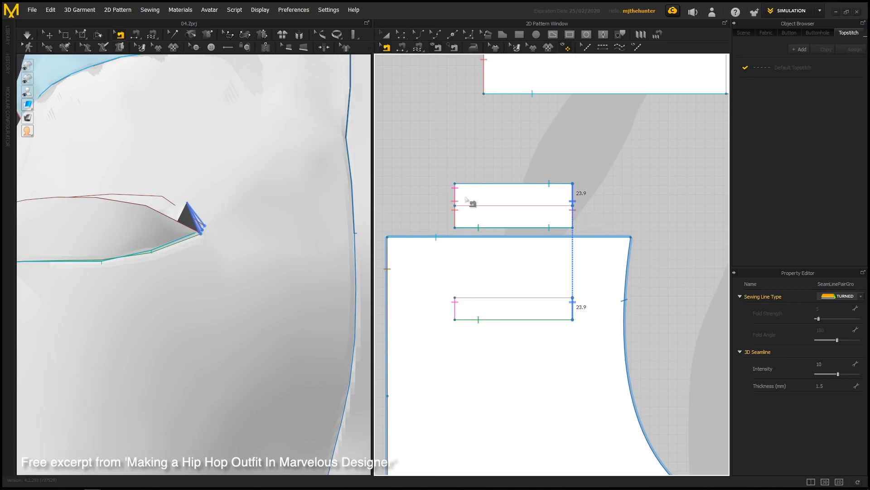
left_click(469, 216)
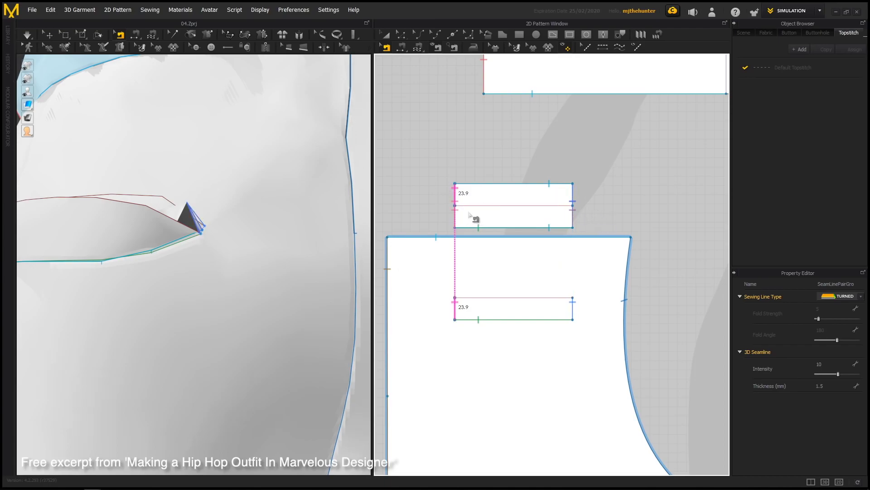
key("space")
Select the draped pocket flap and inspect it from the back of the pants.
scroll(258, 250, "down", 5)
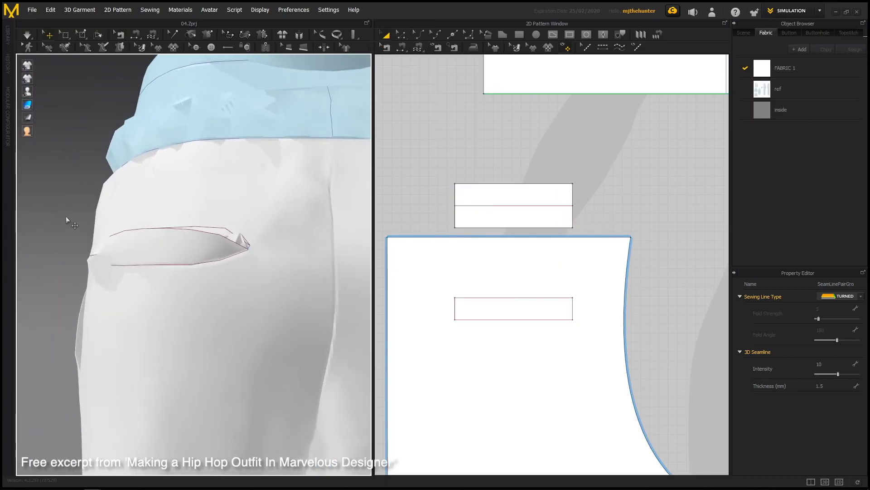
mouse_move(98, 236)
right_mouse_down()
mouse_move(230, 229)
mouse_move(290, 210)
right_mouse_up()
scroll(149, 231, "down", 2)
scroll(287, 227, "up", 5)
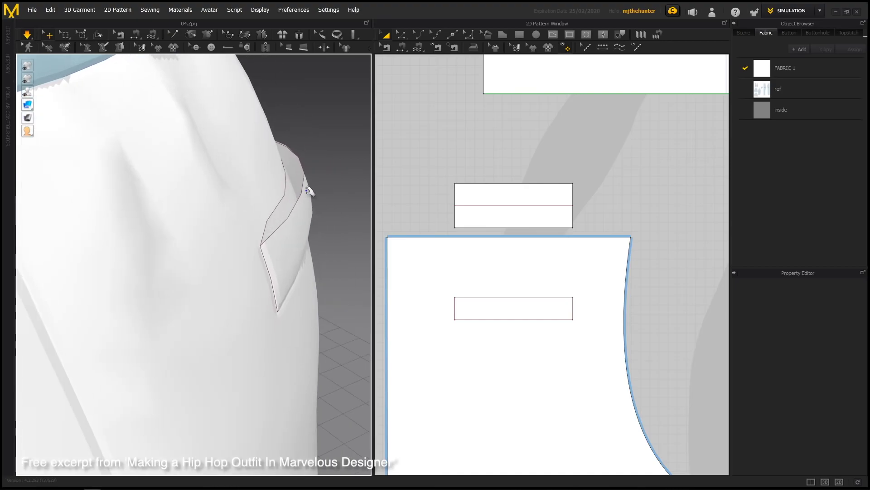
left_click(309, 191)
right_click_drag(331, 184, 295, 194)
scroll(124, 181, "down", 3)
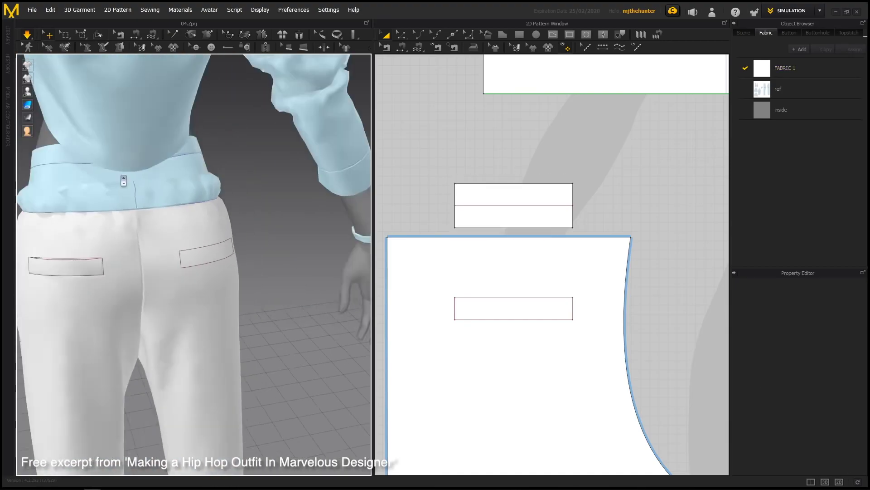
Zoom in on the back pocket from the side and activate Edit Sewing.
right_click_drag(123, 180, 165, 237)
scroll(246, 268, "up", 5)
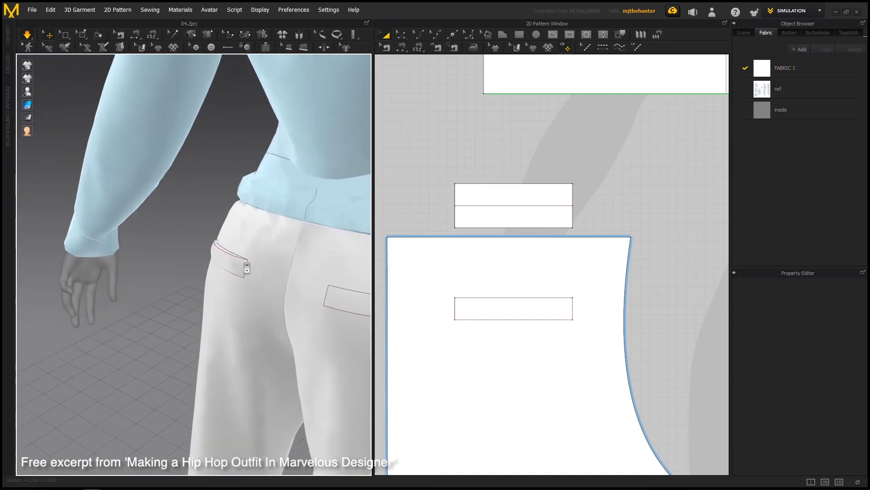
mouse_move(247, 267)
right_mouse_down()
mouse_move(235, 232)
mouse_move(218, 226)
mouse_move(259, 224)
right_mouse_up()
scroll(220, 236, "up", 2)
scroll(208, 250, "up", 2)
scroll(229, 239, "up", 2)
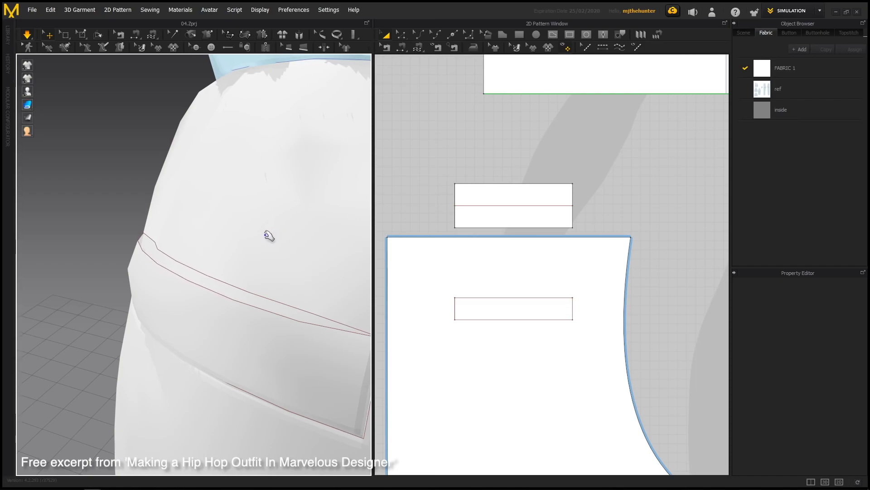
key("b")
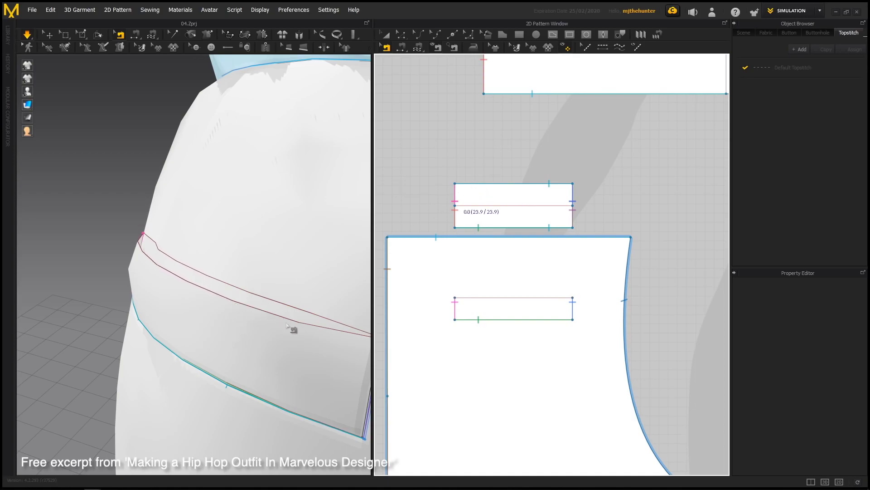
Select the pocket flap and zoom in on the pocket pattern pieces.
right_click_drag(340, 330, 288, 311)
key("q")
left_click(255, 303)
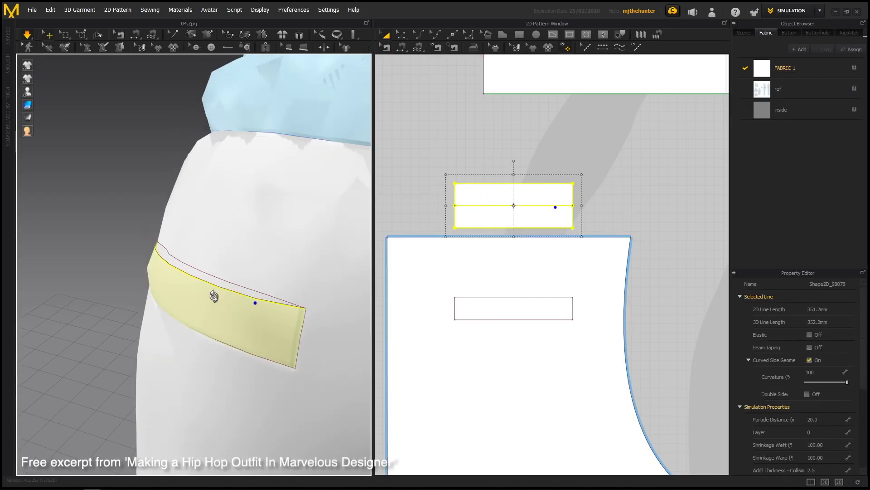
right_click_drag(214, 296, 217, 293)
scroll(154, 279, "up", 2)
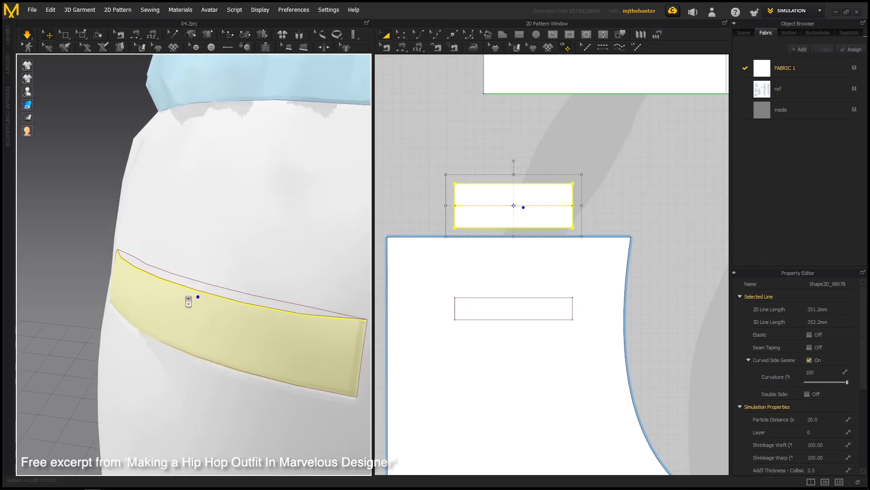
scroll(183, 302, "up", 2)
scroll(121, 280, "up", 1)
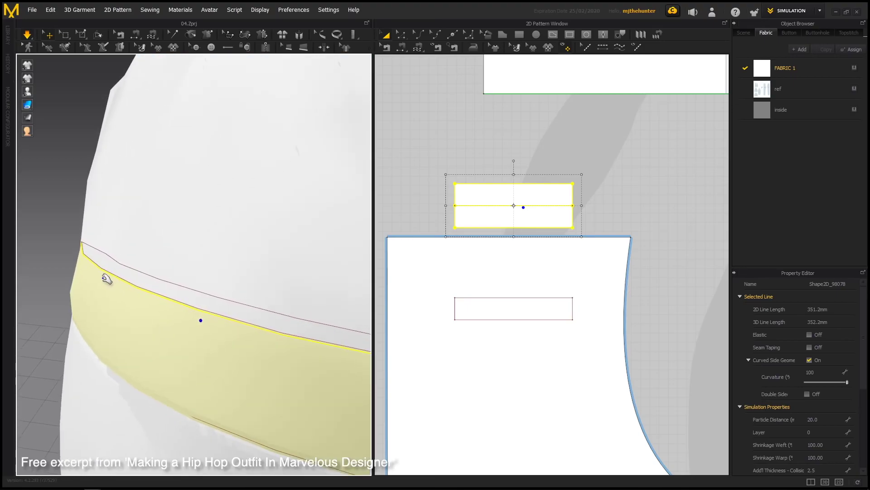
right_click_drag(479, 259, 470, 241)
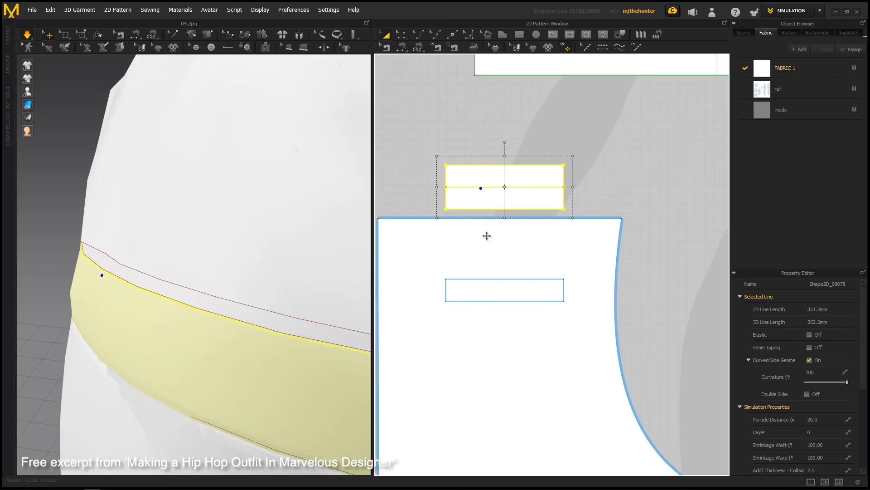
Sew the opening's top edge to the flap's centre fold line and check the re-draped welt.
key("t")
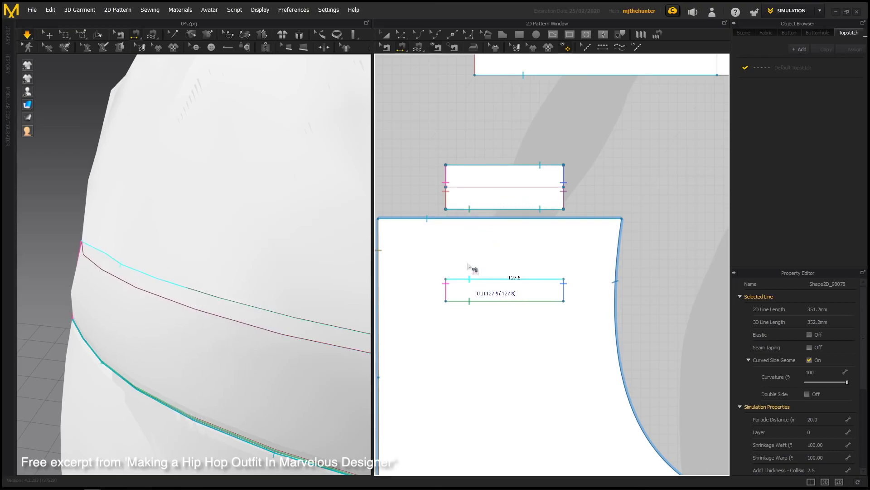
left_click(468, 267)
key("q")
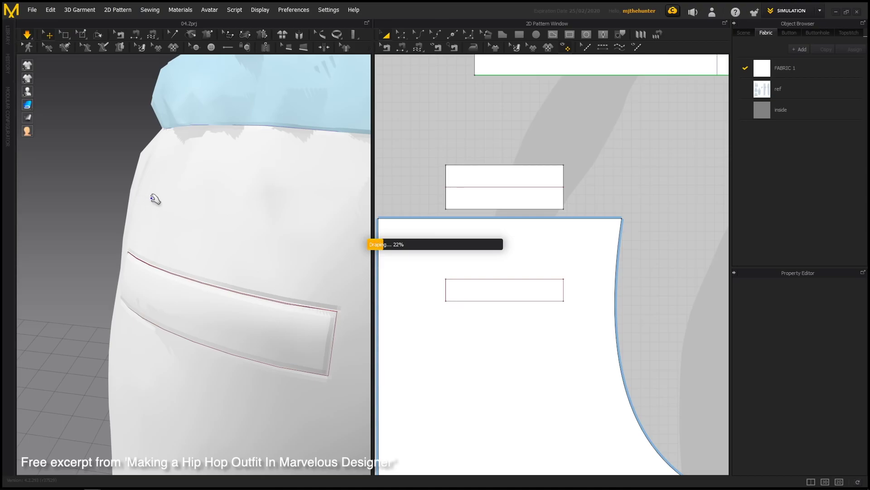
scroll(218, 213, "down", 5)
scroll(297, 226, "up", 3)
mouse_move(297, 226)
right_mouse_down()
mouse_move(262, 237)
mouse_move(304, 237)
right_mouse_up()
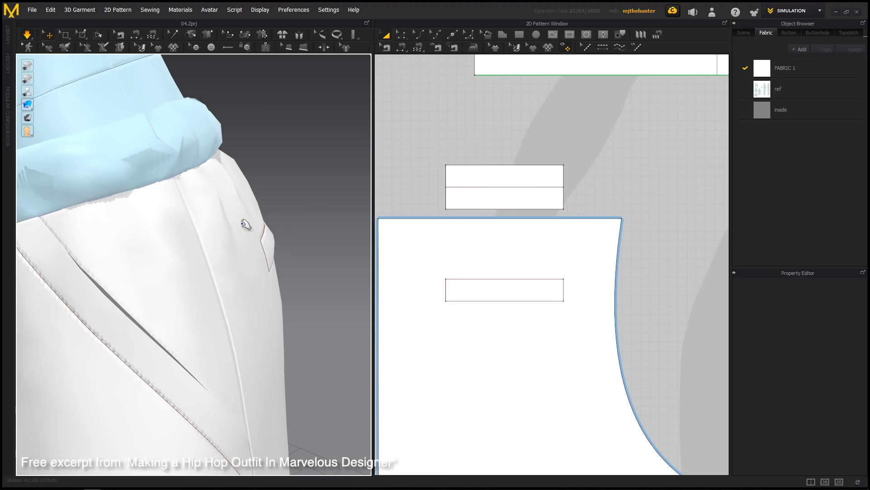
scroll(229, 250, "down", 3)
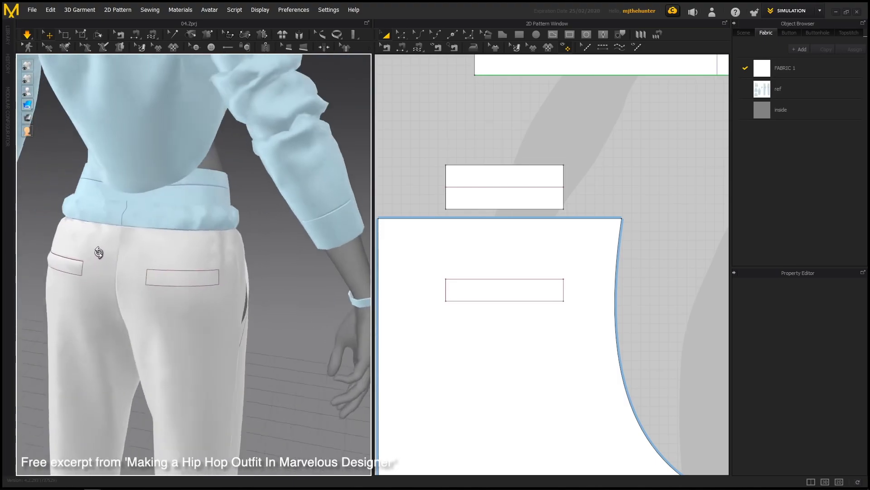
mouse_move(243, 227)
right_mouse_down()
mouse_move(68, 237)
mouse_move(187, 241)
right_mouse_up()
scroll(536, 172, "down", 4)
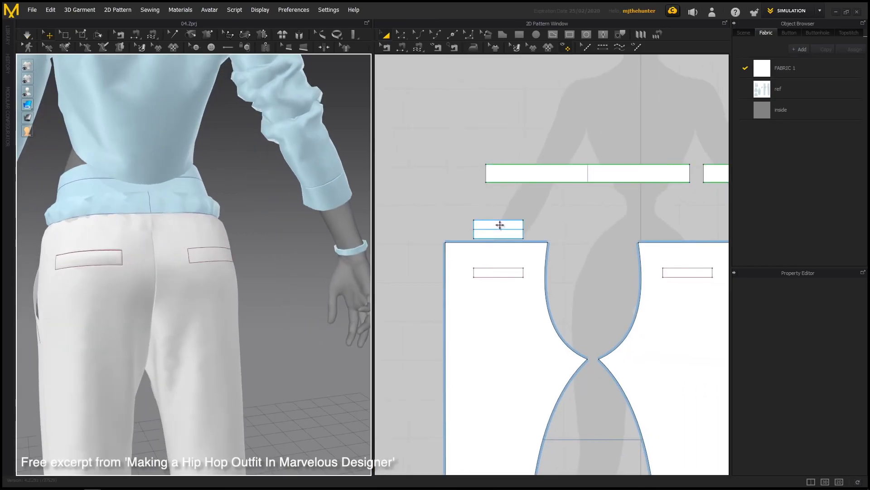
Copy the welt flap and paste a mirrored copy onto the right rear panel.
left_click(500, 224)
key("ctrl+c")
key("ctrl+v")
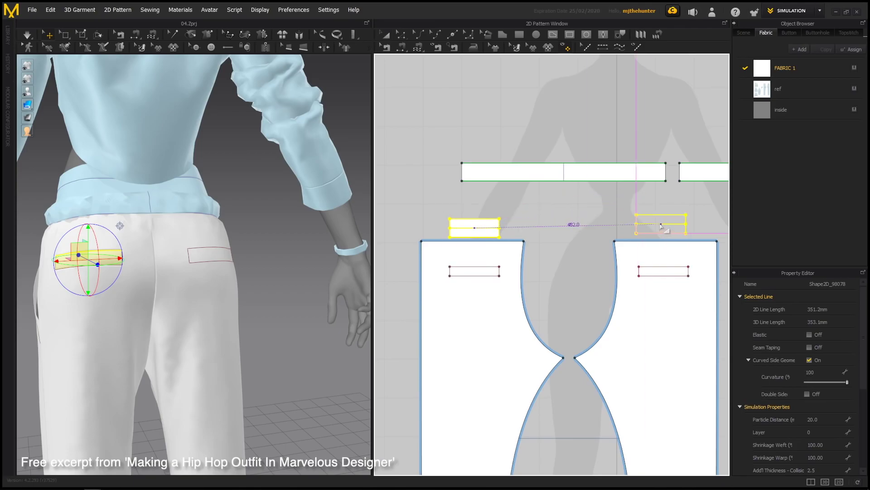
left_click(472, 229)
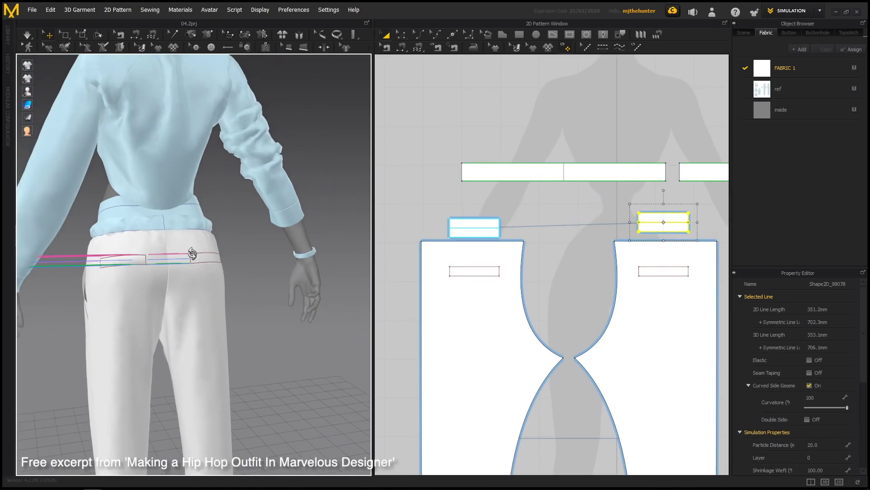
scroll(192, 253, "down", 5)
left_click_drag(55, 267, 177, 267)
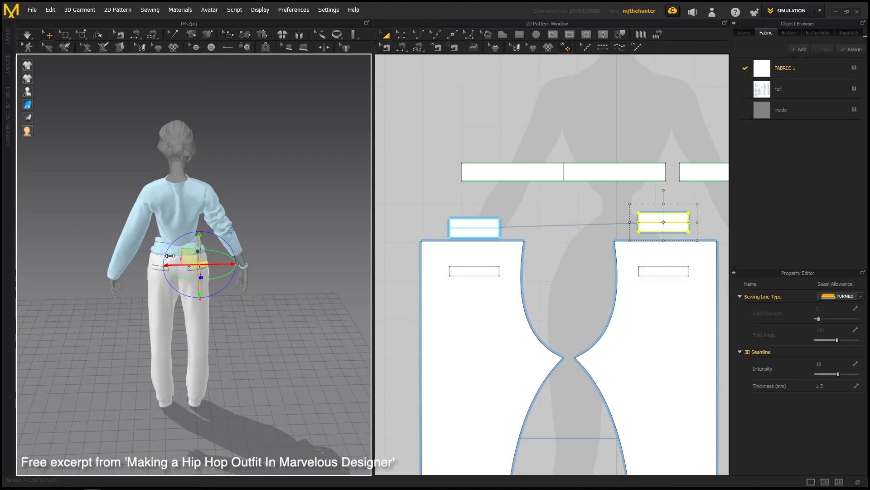
scroll(272, 272, "up", 3)
scroll(315, 288, "up", 2)
scroll(213, 239, "up", 5)
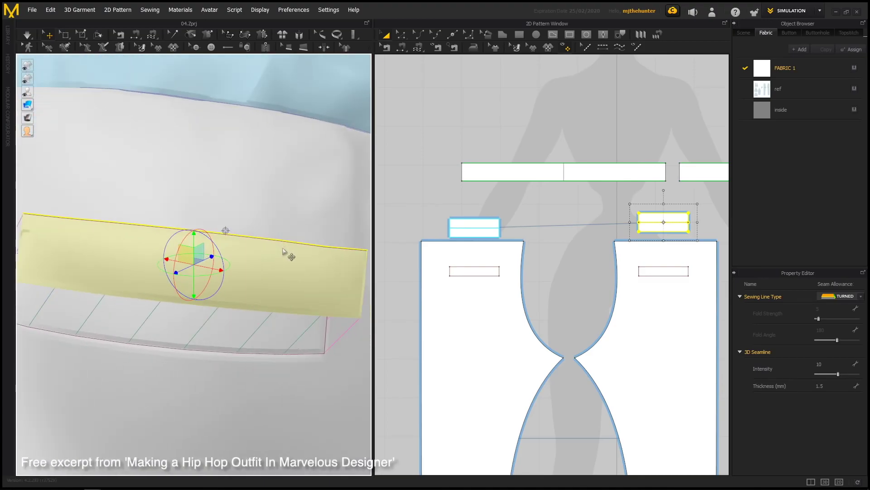
scroll(288, 252, "down", 3)
mouse_move(239, 245)
right_mouse_down()
mouse_move(229, 245)
mouse_move(273, 357)
mouse_move(213, 350)
mouse_move(179, 317)
right_mouse_up()
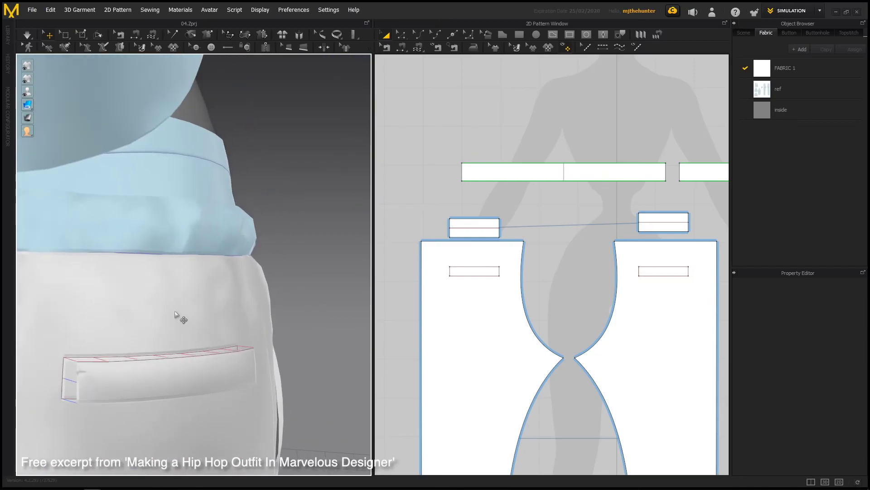
Simulate to drape the new flap and orbit toward the front to review the joggers.
key("space")
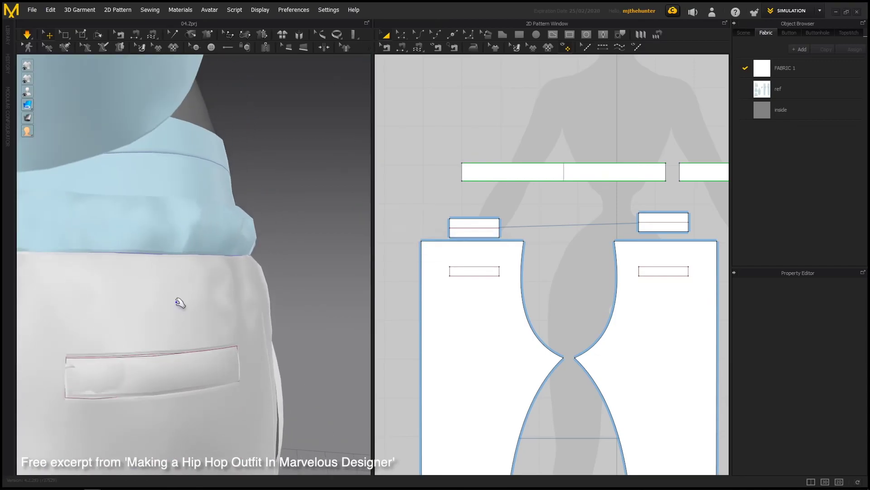
scroll(181, 298, "down", 5)
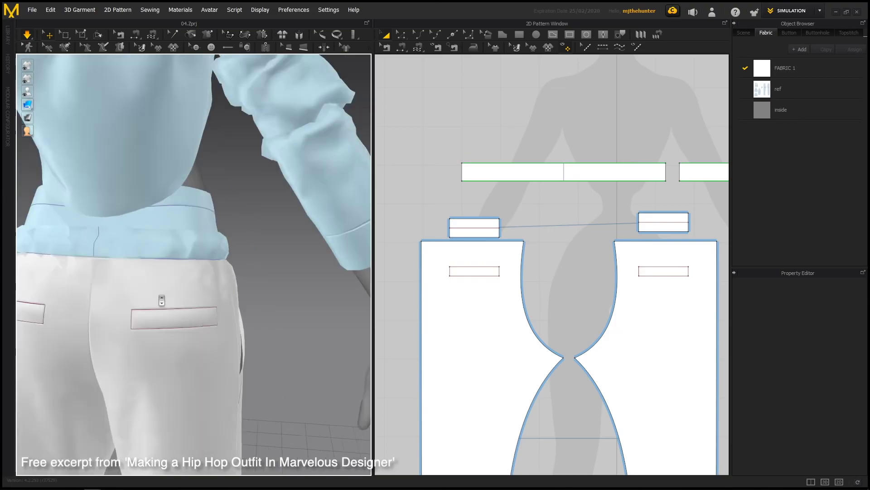
scroll(227, 272, "down", 4)
scroll(274, 248, "down", 3)
mouse_move(266, 250)
right_mouse_down()
mouse_move(345, 226)
mouse_move(396, 224)
mouse_move(292, 232)
mouse_move(204, 190)
mouse_move(388, 196)
right_mouse_up()
scroll(203, 189, "up", 3)
scroll(203, 188, "down", 5)
scroll(257, 279, "up", 4)
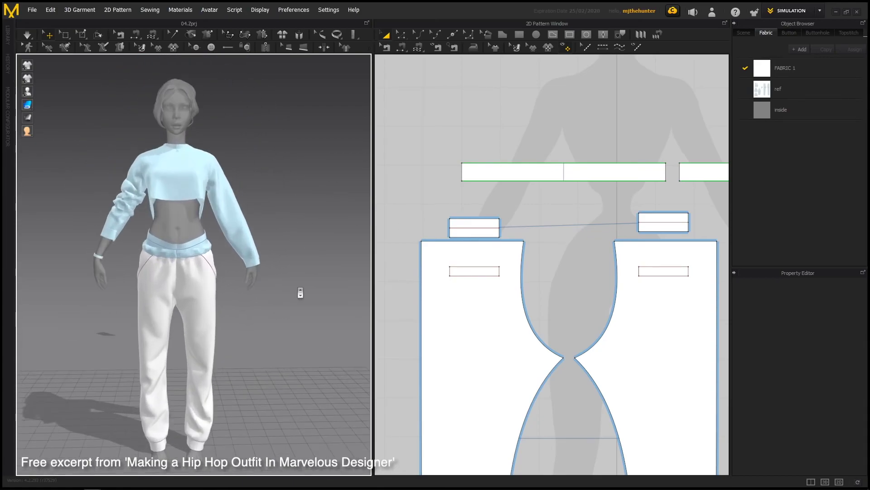